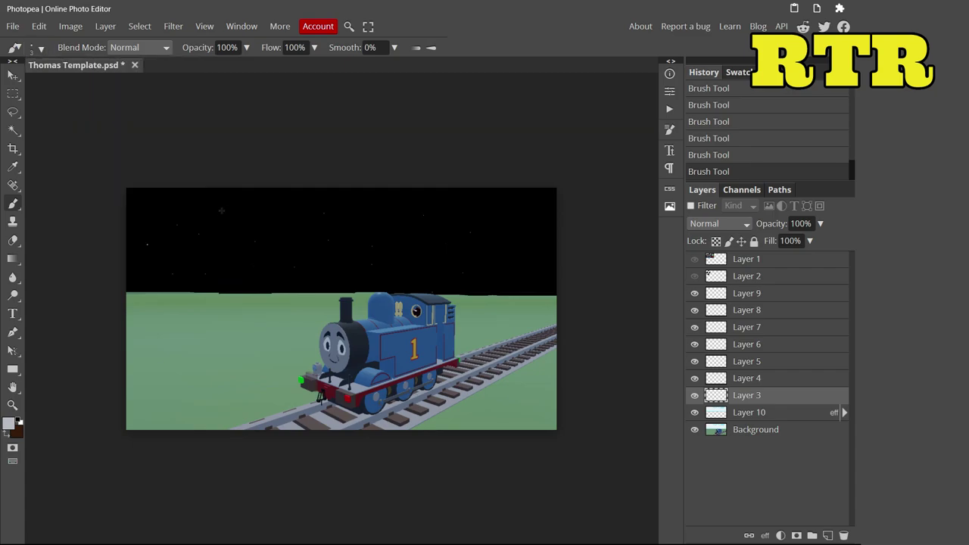
Step: Select the engine's blue bodywork on the Background layer with Color Range, sampled colors and fuzziness 40
{"action": "scroll", "coordinate": [391, 335], "scroll_direction": "up", "scroll_amount": 5}
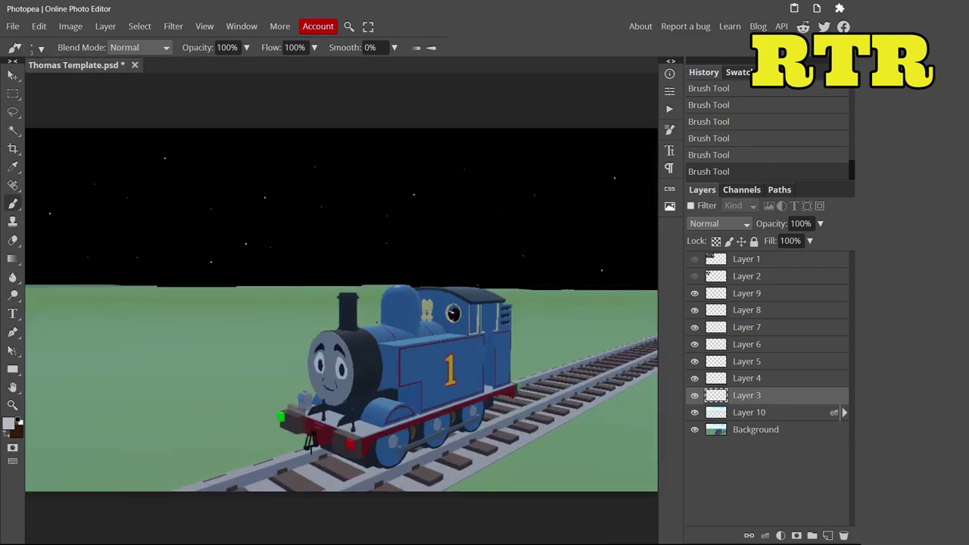
{"action": "left_click", "coordinate": [756, 430]}
{"action": "left_click", "coordinate": [120, 29]}
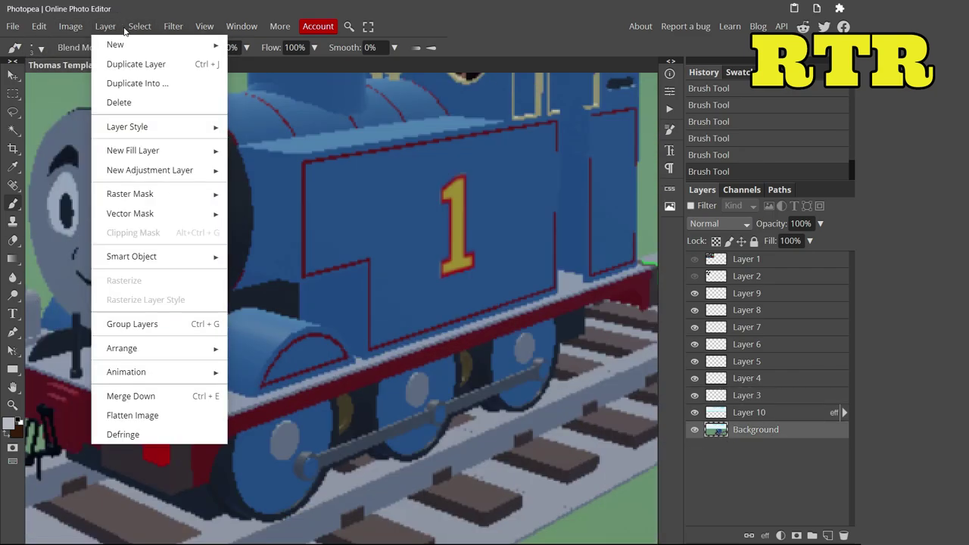
{"action": "left_click", "coordinate": [125, 29]}
{"action": "left_click", "coordinate": [139, 26]}
{"action": "left_click", "coordinate": [165, 210]}
{"action": "scroll", "coordinate": [227, 383], "scroll_direction": "down", "scroll_amount": 5}
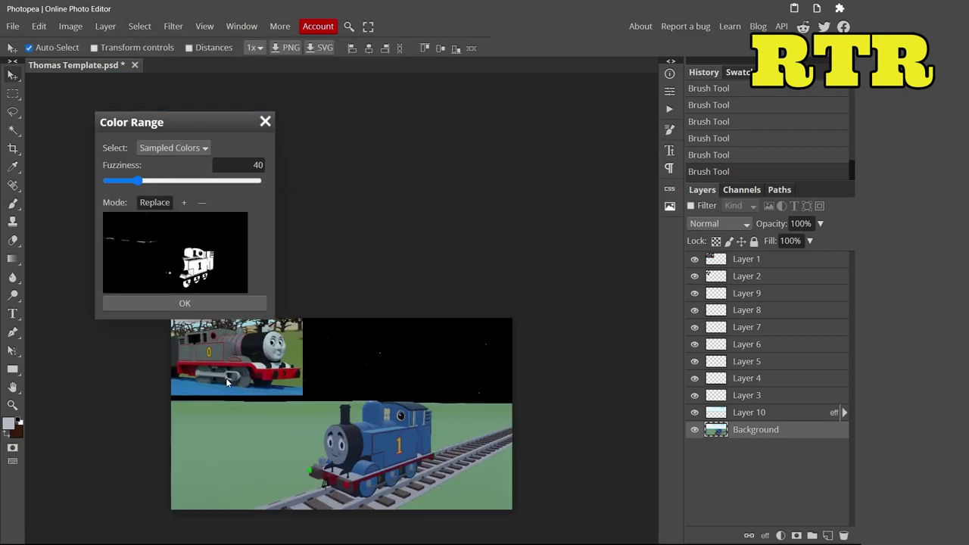
{"action": "key", "text": "Return"}
Step: Copy the selected bodywork, paste it four times as new layers, and delete Layers 12 and 13
{"action": "scroll", "coordinate": [353, 321], "scroll_direction": "up", "scroll_amount": 5}
{"action": "key", "text": "ctrl+c"}
{"action": "key", "text": "ctrl+v"}
{"action": "key", "text": "ctrl+v"}
{"action": "key", "text": "ctrl+v"}
{"action": "key", "text": "ctrl+v"}
{"action": "right_click", "coordinate": [757, 448]}
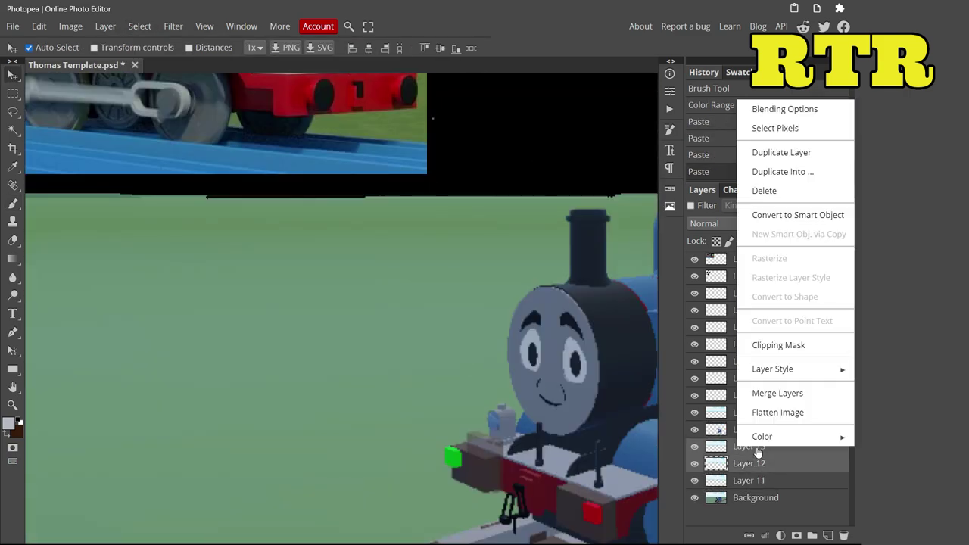
{"action": "left_click", "coordinate": [765, 191]}
Step: Apply a Color Overlay of 526062 in Normal mode at 100% opacity to the bodywork on Layer 14
{"action": "double_click", "coordinate": [795, 429]}
{"action": "left_click", "coordinate": [151, 278]}
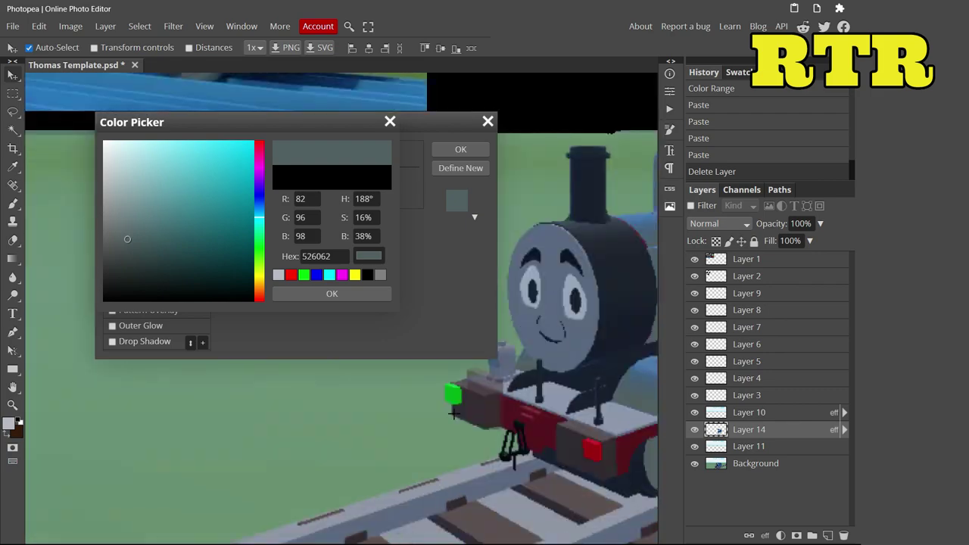
{"action": "key", "text": "Return"}
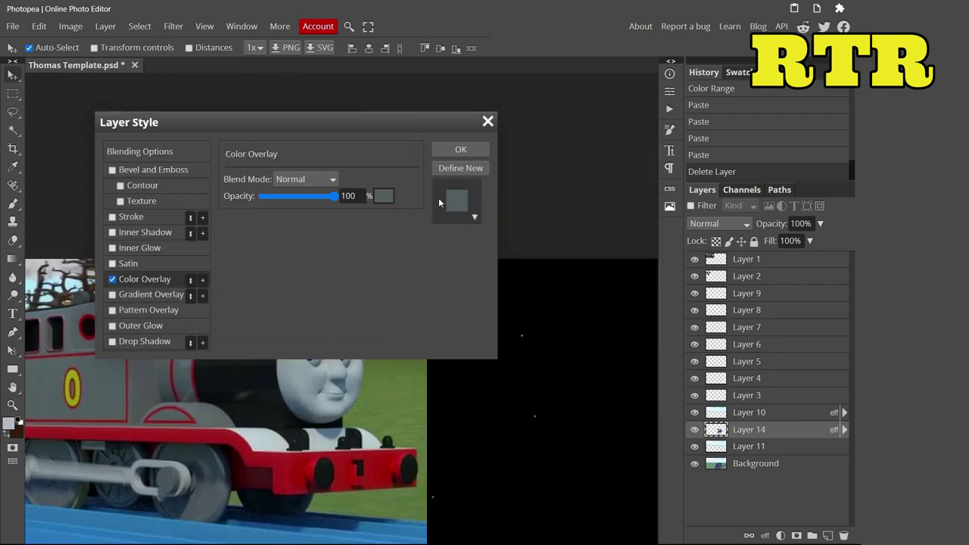
{"action": "key", "text": "Return"}
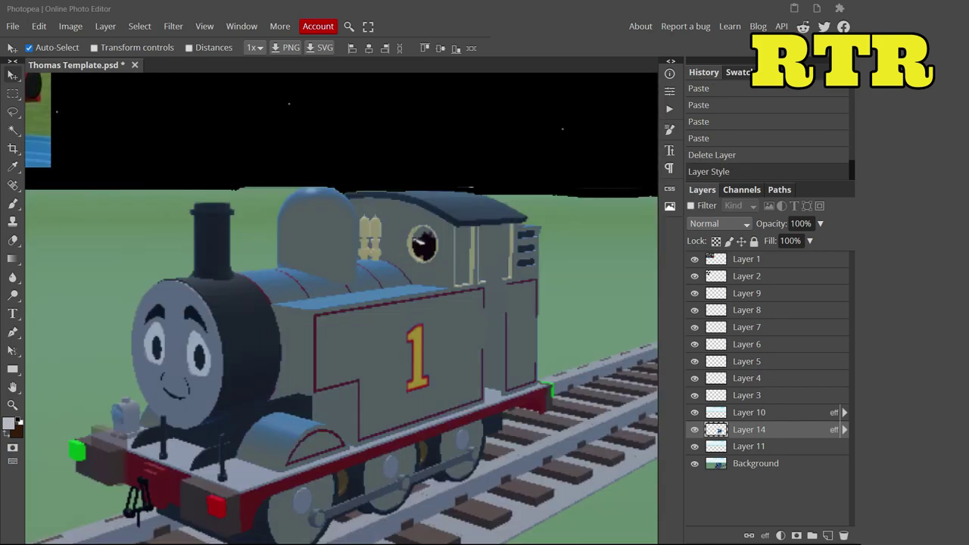
Step: Lighten Layer 14's Color Overlay to a grey of about 6b7476
{"action": "right_click", "coordinate": [739, 429]}
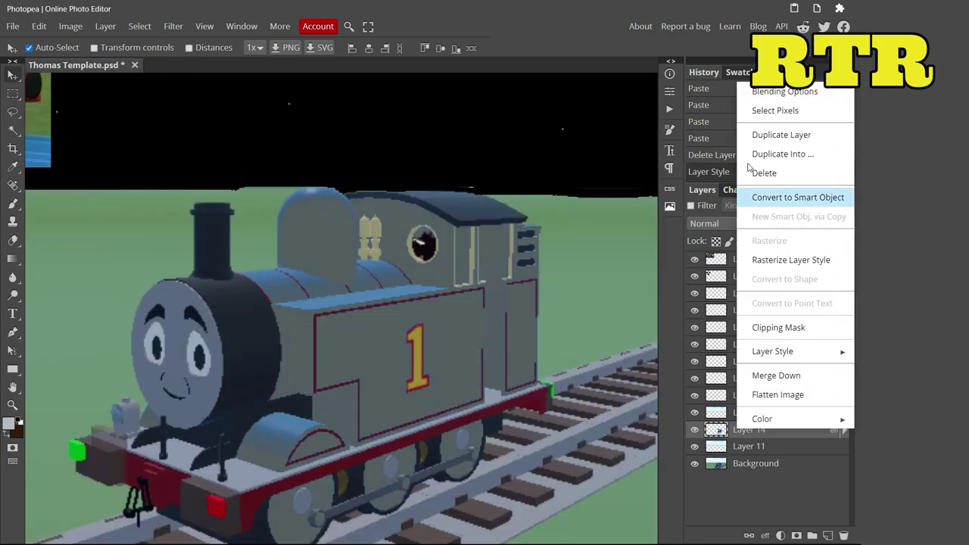
{"action": "left_click", "coordinate": [784, 91]}
{"action": "left_click", "coordinate": [352, 178]}
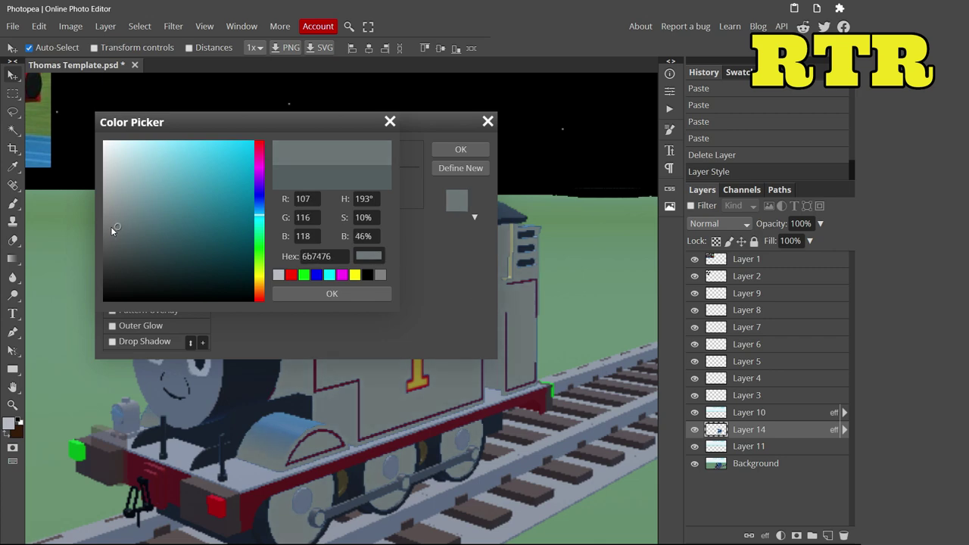
{"action": "key", "text": "Return"}
{"action": "key", "text": "Return"}
Step: Select the lighter blue areas along the tank top and boiler on the Background layer with Color Range
{"action": "left_click", "coordinate": [756, 463]}
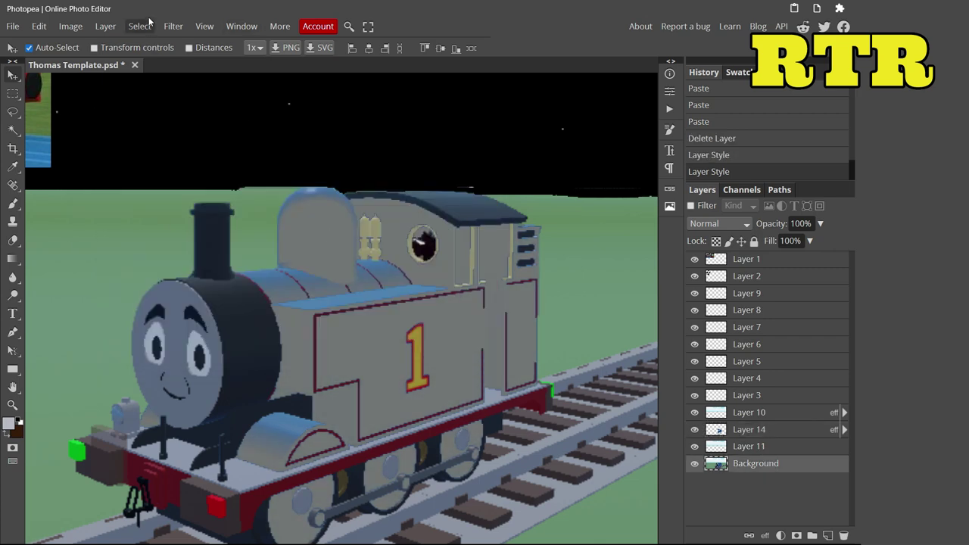
{"action": "left_click", "coordinate": [139, 26]}
{"action": "left_click", "coordinate": [155, 147]}
{"action": "left_click", "coordinate": [307, 286]}
{"action": "left_click", "coordinate": [185, 303]}
Step: Paste the selected lighter blue areas as new layers above the Background and delete the extra copies
{"action": "key", "text": "ctrl+j"}
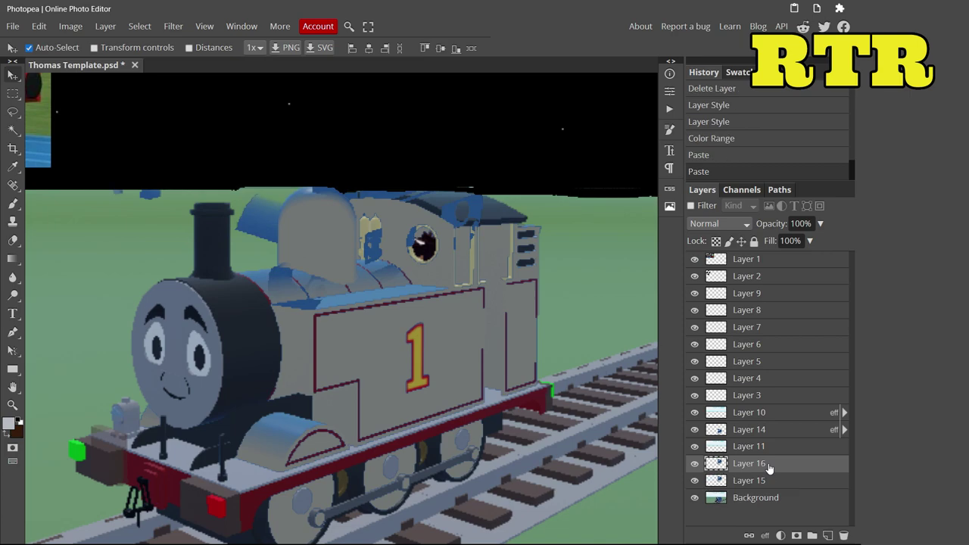
{"action": "right_click", "coordinate": [767, 464]}
{"action": "left_click", "coordinate": [746, 225]}
Step: Apply a Color Overlay of 8c9090 at 100% opacity to Layer 15
{"action": "right_click", "coordinate": [761, 466]}
{"action": "left_click", "coordinate": [826, 123]}
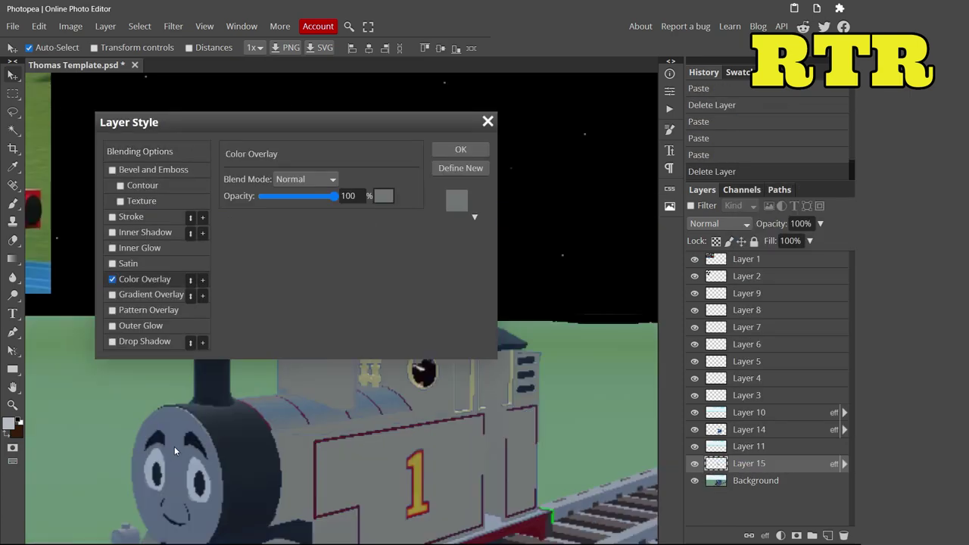
{"action": "left_click", "coordinate": [352, 177]}
{"action": "left_click_drag", "start_coordinate": [104, 233], "coordinate": [105, 215]}
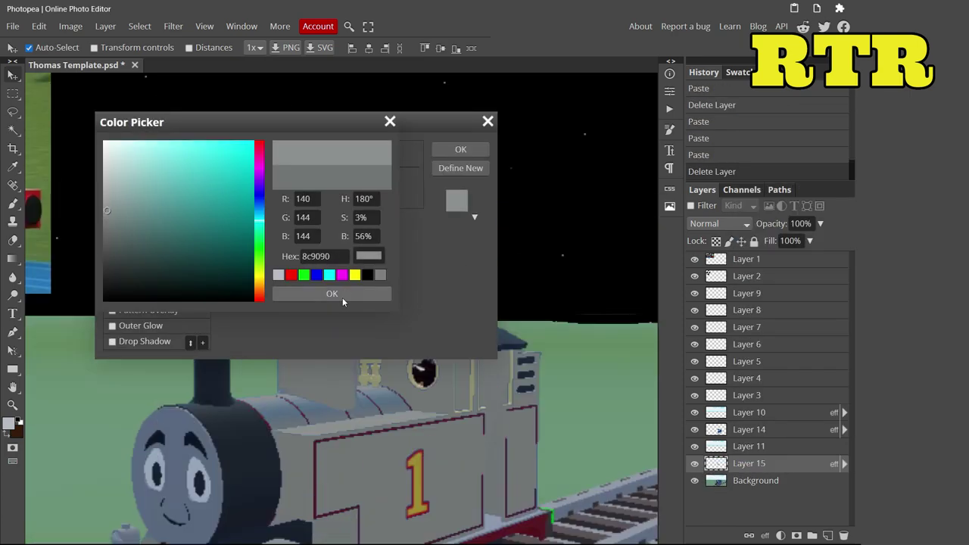
{"action": "key", "text": "Return"}
{"action": "key", "text": "Return"}
Step: Select the blue shading remaining on the boiler in the Background layer with Color Range
{"action": "key", "text": "ctrl+0"}
{"action": "scroll", "coordinate": [493, 358], "scroll_direction": "up", "scroll_amount": 3}
{"action": "left_click", "coordinate": [756, 480]}
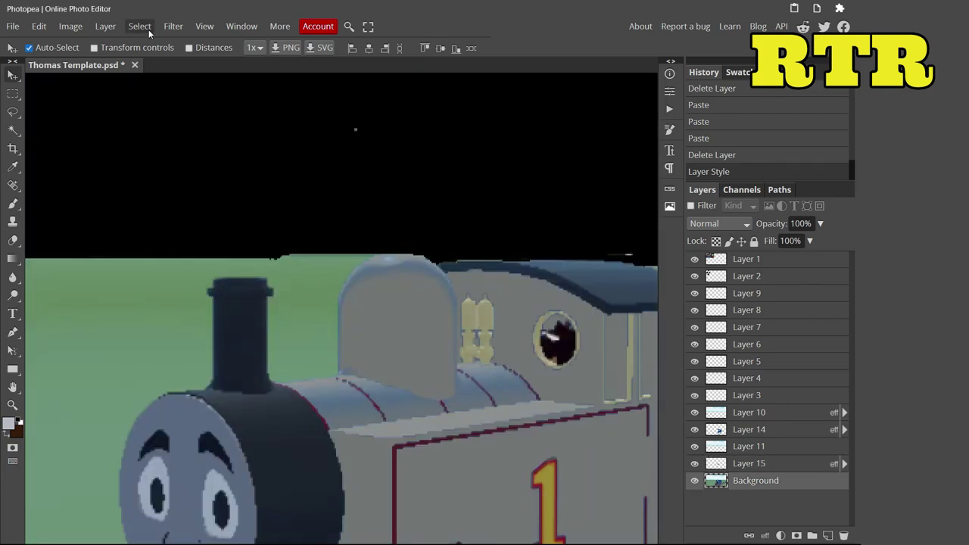
{"action": "left_click", "coordinate": [139, 26]}
{"action": "left_click", "coordinate": [163, 99]}
{"action": "left_click", "coordinate": [351, 401]}
{"action": "left_click", "coordinate": [185, 303]}
Step: Copy the selected boiler shading into a new layer and delete the surplus pasted layers
{"action": "key", "text": "ctrl+c"}
{"action": "key", "text": "ctrl+v"}
{"action": "key", "text": "ctrl+v"}
{"action": "key", "text": "ctrl+v"}
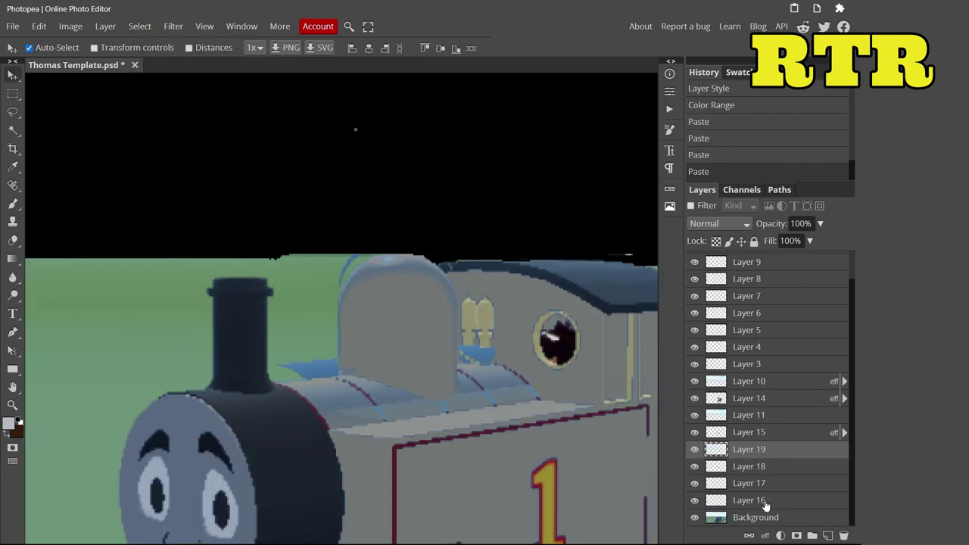
{"action": "right_click", "coordinate": [762, 500]}
{"action": "left_click", "coordinate": [764, 227]}
{"action": "right_click", "coordinate": [739, 483]}
{"action": "left_click", "coordinate": [763, 227]}
Step: Apply a light grey Color Overlay to the boiler shading on Layer 16
{"action": "double_click", "coordinate": [787, 481]}
{"action": "left_click", "coordinate": [146, 277]}
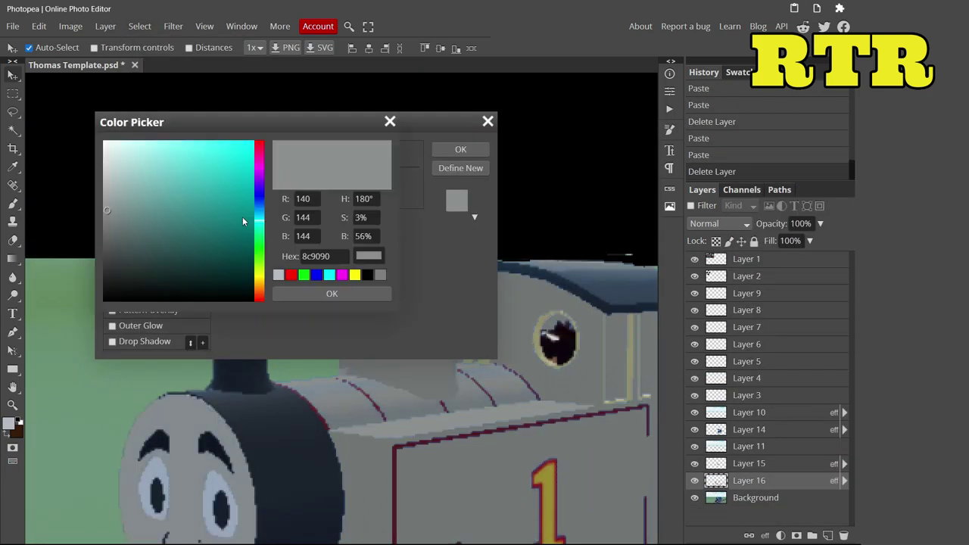
{"action": "left_click_drag", "start_coordinate": [242, 216], "coordinate": [148, 193]}
{"action": "key", "text": "Return"}
{"action": "key", "text": "Return"}
Step: Try erasing the grey overlay from the engine's face on Layer 16, and revert the eraser strokes
{"action": "key", "text": "e"}
{"action": "scroll", "coordinate": [127, 389], "scroll_direction": "down", "scroll_amount": 4}
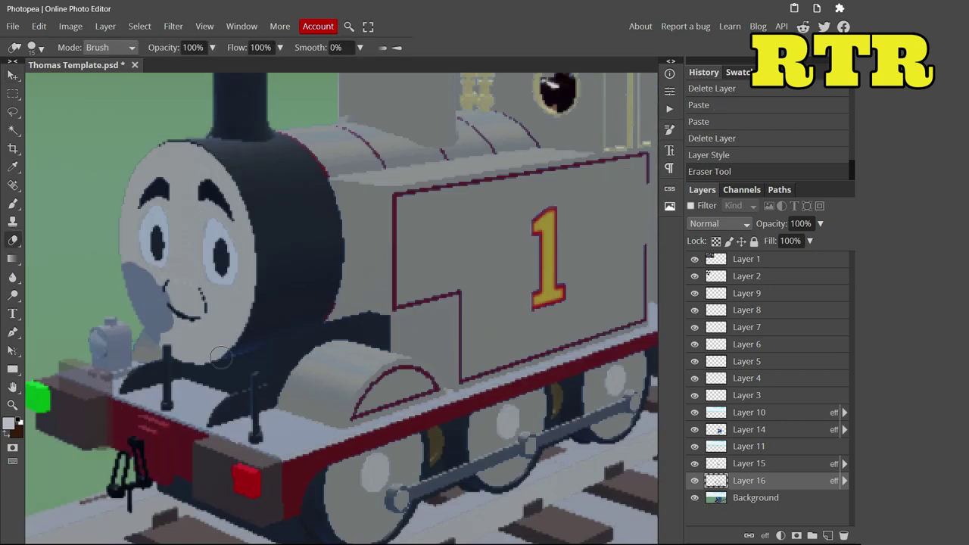
{"action": "mouse_move", "coordinate": [220, 358]}
{"action": "left_mouse_down"}
{"action": "mouse_move", "coordinate": [160, 319]}
{"action": "mouse_move", "coordinate": [223, 301]}
{"action": "mouse_move", "coordinate": [225, 180]}
{"action": "mouse_move", "coordinate": [179, 265]}
{"action": "left_mouse_up"}
{"action": "left_click", "coordinate": [709, 122]}
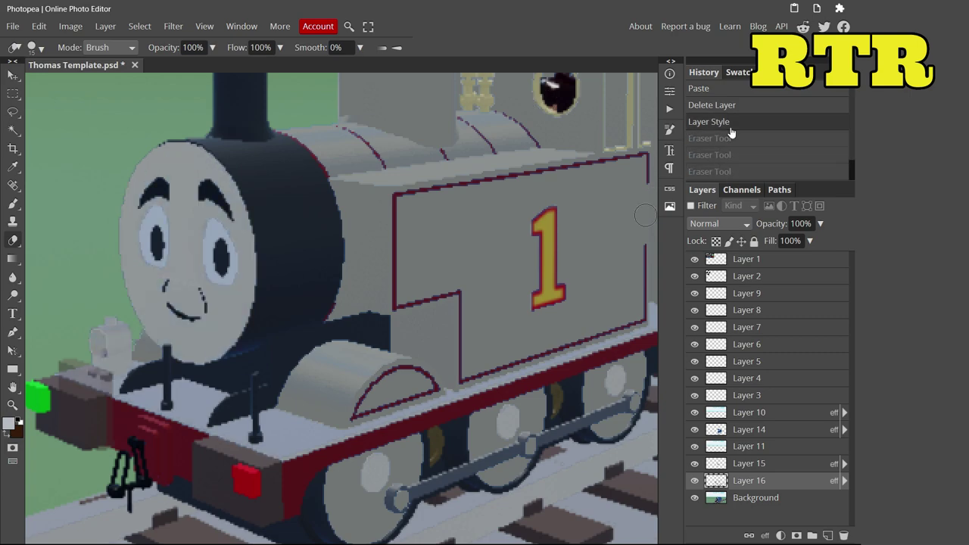
Step: Set the foreground color to the bodywork grey 6f7376
{"action": "scroll", "coordinate": [190, 306], "scroll_direction": "down", "scroll_amount": 5}
{"action": "scroll", "coordinate": [212, 356], "scroll_direction": "up", "scroll_amount": 8}
{"action": "scroll", "coordinate": [225, 381], "scroll_direction": "down", "scroll_amount": 2}
{"action": "left_click", "coordinate": [9, 423]}
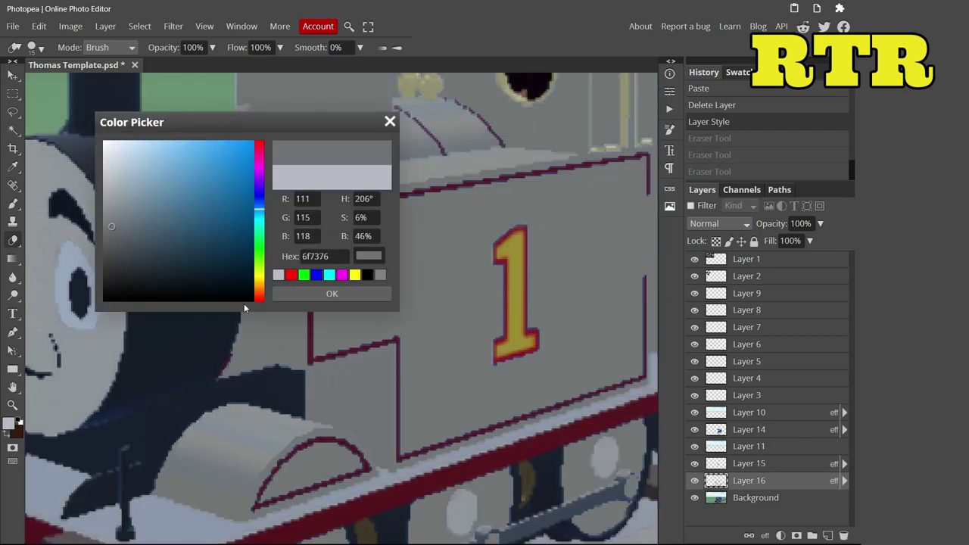
{"action": "left_click", "coordinate": [324, 292]}
Step: Brush a vertical edge line and a top edge for the side tank's front on Layer 3, erasing stray paint
{"action": "key", "text": "b"}
{"action": "left_click", "coordinate": [390, 467]}
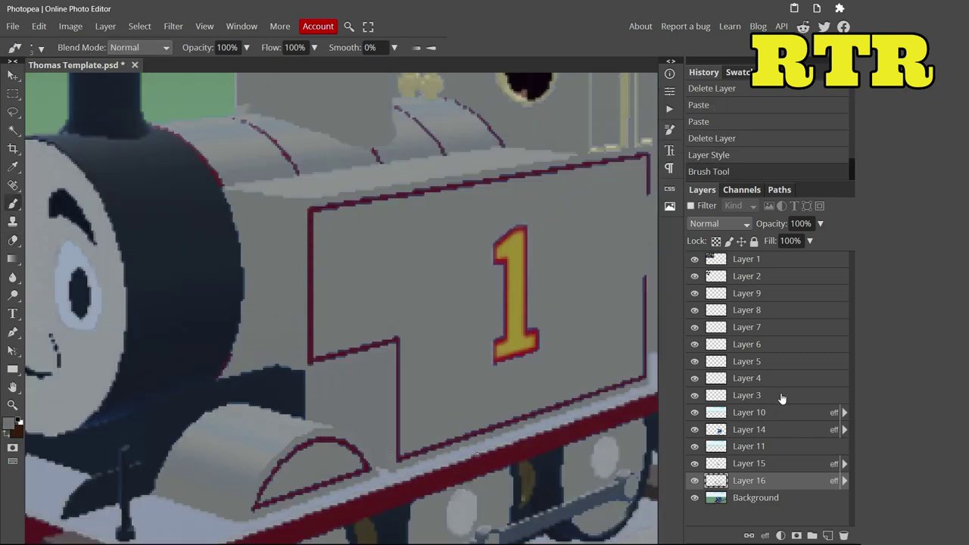
{"action": "left_click", "coordinate": [781, 397]}
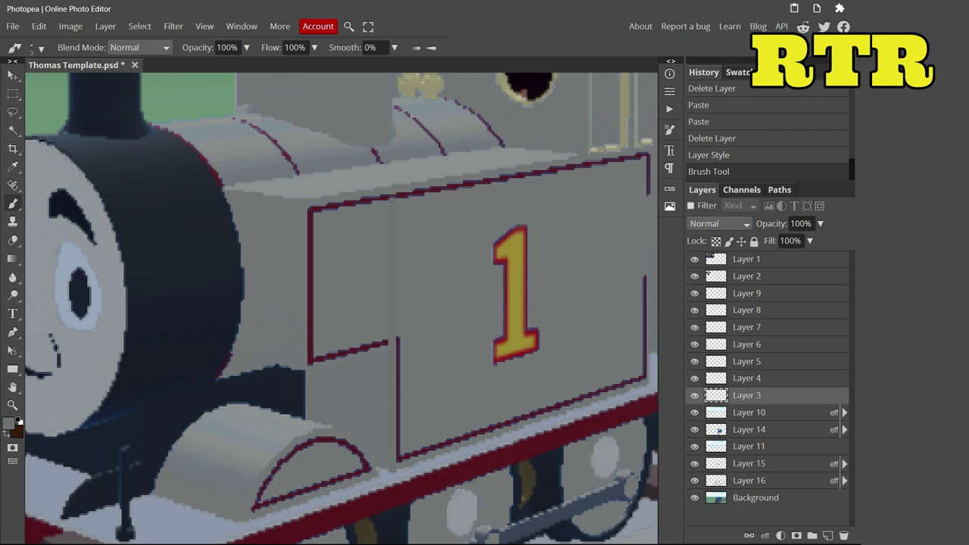
{"action": "left_click_drag", "start_coordinate": [367, 183], "coordinate": [334, 173]}
{"action": "scroll", "coordinate": [367, 183], "scroll_direction": "up", "scroll_amount": 4}
{"action": "key", "text": "e"}
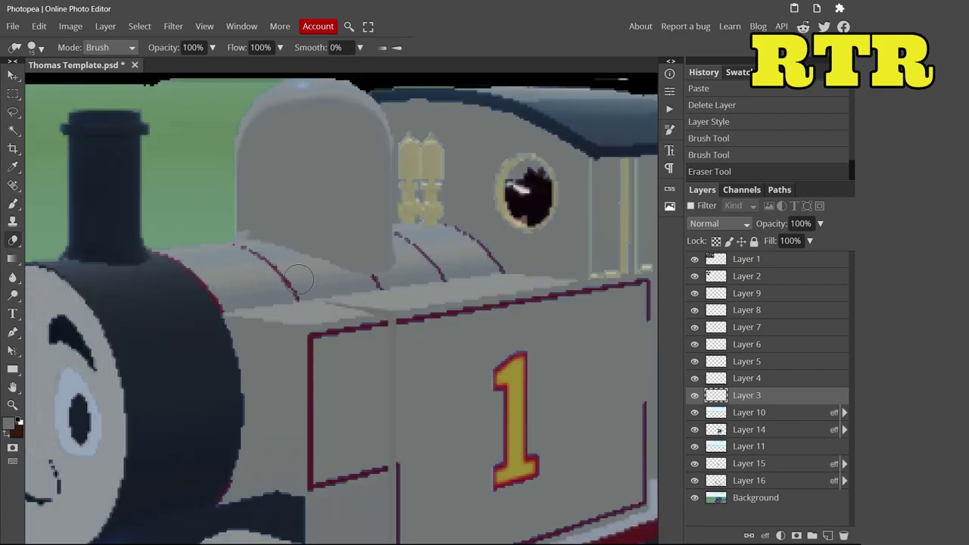
{"action": "key", "text": "b"}
Step: Add a darker grey Color Overlay to the painted edges on Layer 3
{"action": "scroll", "coordinate": [299, 280], "scroll_direction": "down", "scroll_amount": 4}
{"action": "right_click", "coordinate": [781, 397]}
{"action": "left_click", "coordinate": [757, 318]}
{"action": "left_click", "coordinate": [144, 280]}
{"action": "left_click", "coordinate": [378, 180]}
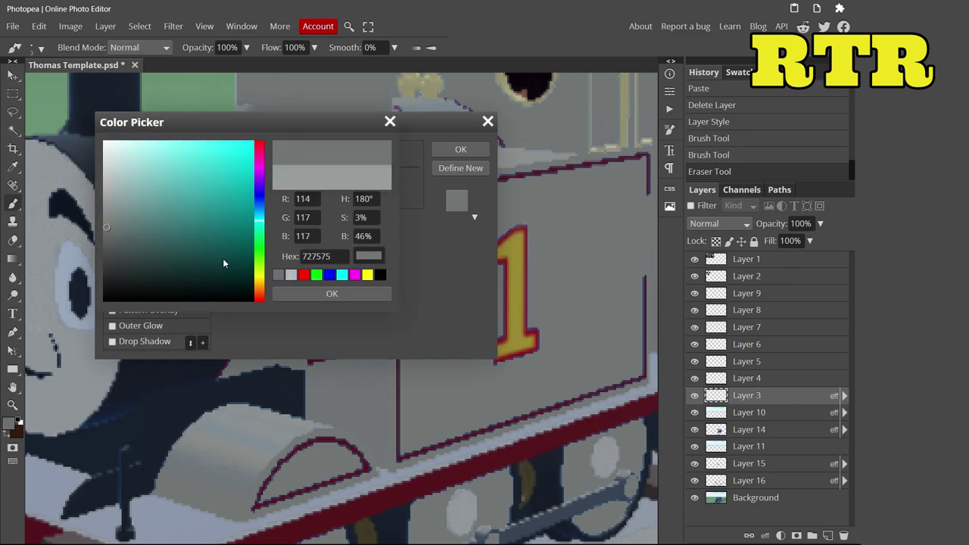
{"action": "left_click", "coordinate": [223, 263]}
{"action": "left_click", "coordinate": [332, 293]}
{"action": "key", "text": "Return"}
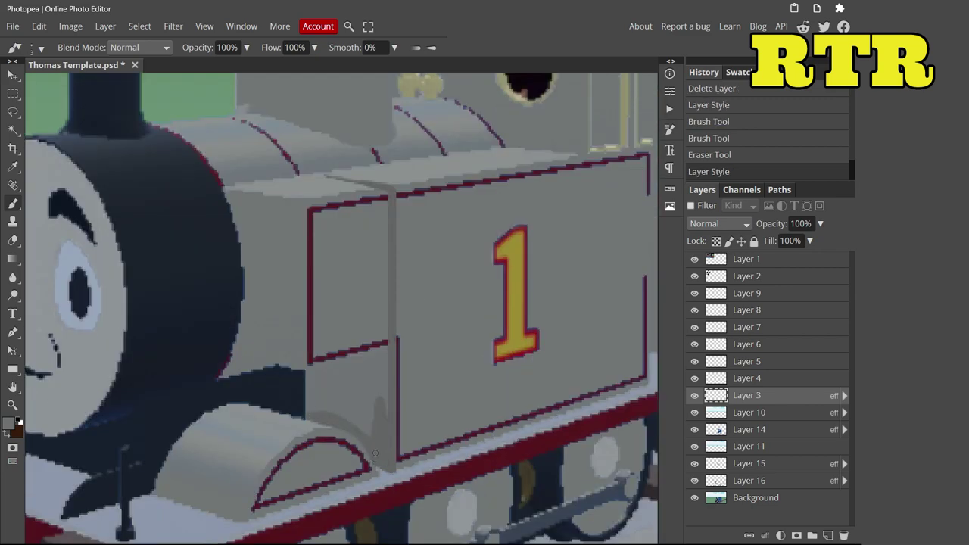
Step: Paint the remaining outline of the side tank's front face on Layer 3, erasing overspill along the edges
{"action": "left_click", "coordinate": [303, 370]}
{"action": "key", "text": "e"}
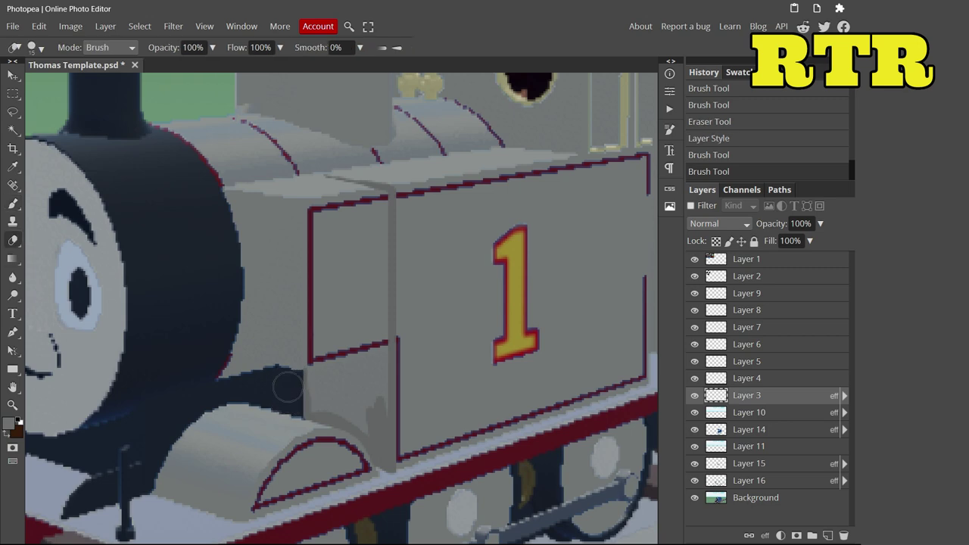
{"action": "left_click", "coordinate": [288, 389]}
{"action": "key", "text": "b"}
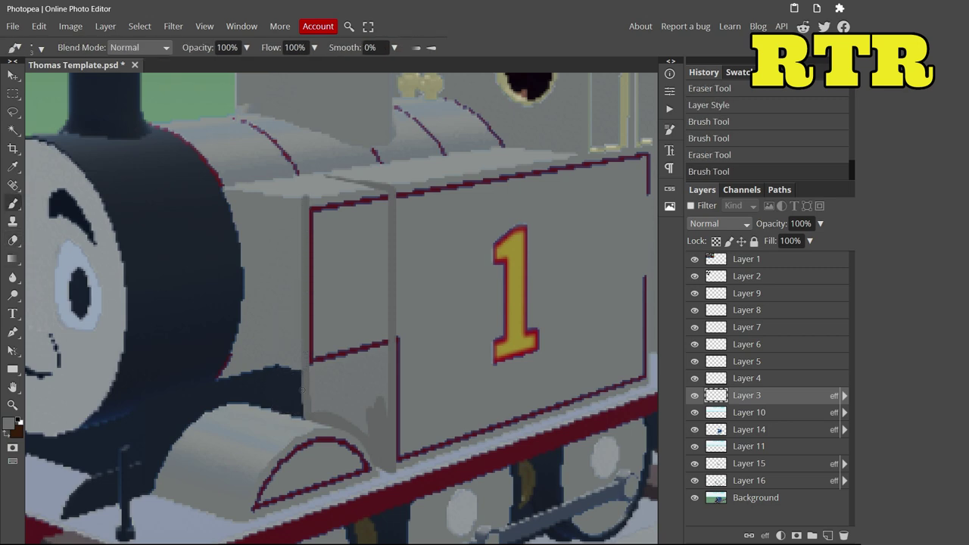
{"action": "left_click", "coordinate": [11, 240]}
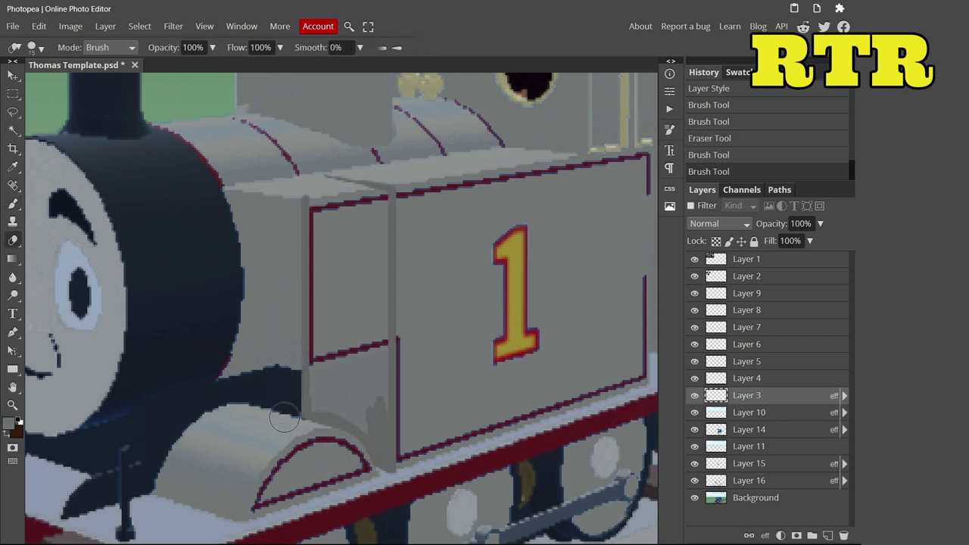
{"action": "left_click", "coordinate": [13, 203]}
{"action": "scroll", "coordinate": [306, 325], "scroll_direction": "up", "scroll_amount": 3}
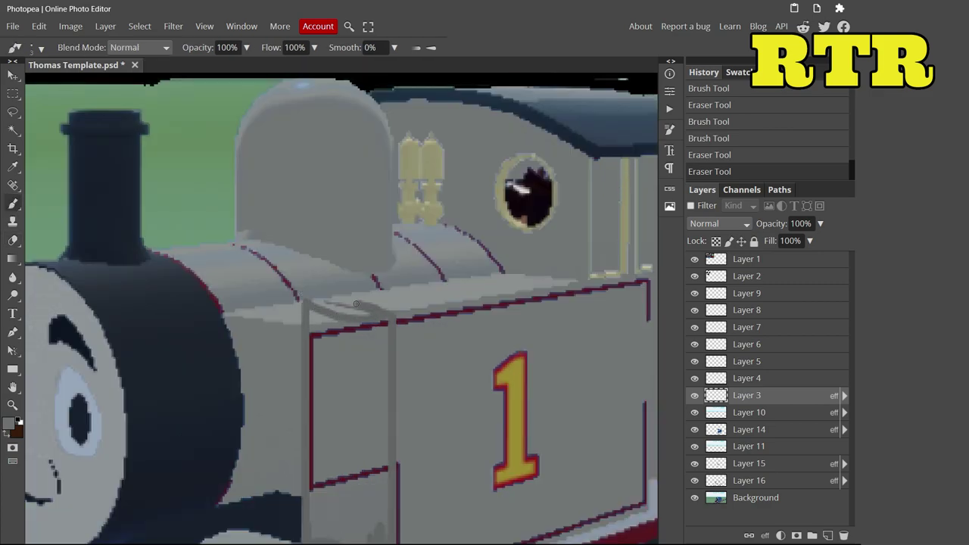
{"action": "left_click_drag", "start_coordinate": [307, 303], "coordinate": [314, 343]}
Step: Enlarge the brush and fill the outlined tank front with grey, covering the red lining
{"action": "scroll", "coordinate": [313, 342], "scroll_direction": "down", "scroll_amount": 4}
{"action": "left_click", "coordinate": [34, 47]}
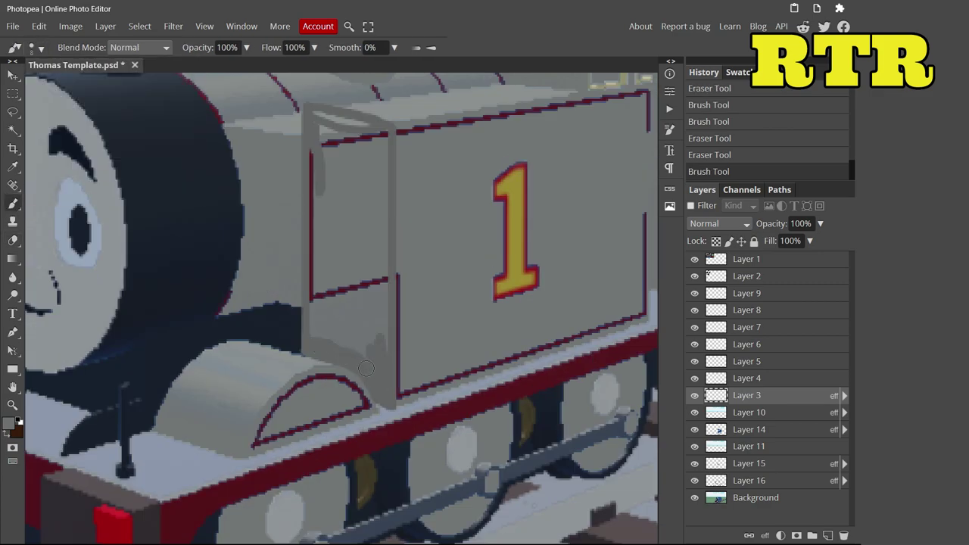
{"action": "mouse_move", "coordinate": [310, 247]}
{"action": "left_mouse_down"}
{"action": "mouse_move", "coordinate": [343, 315]}
{"action": "mouse_move", "coordinate": [384, 363]}
{"action": "left_mouse_up"}
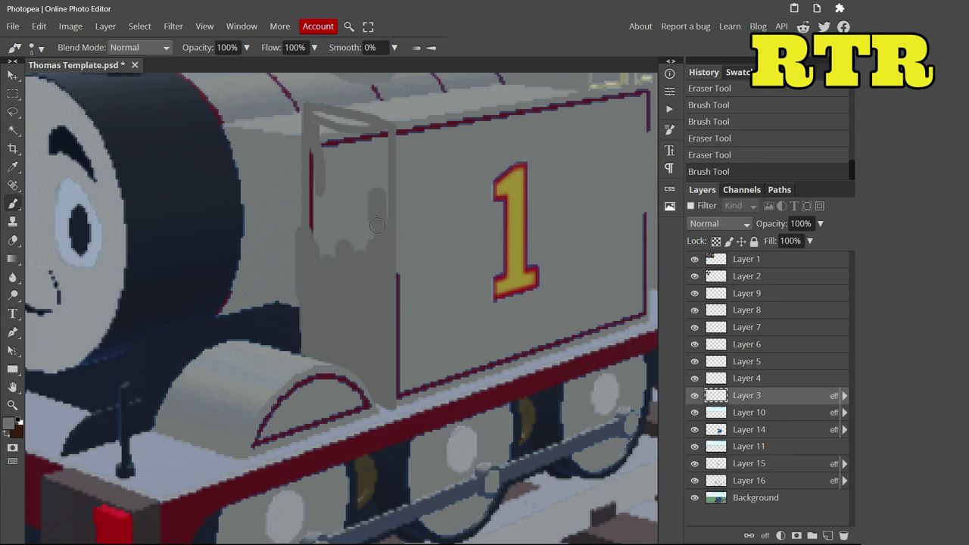
{"action": "mouse_move", "coordinate": [324, 252]}
{"action": "left_mouse_down"}
{"action": "mouse_move", "coordinate": [343, 152]}
{"action": "mouse_move", "coordinate": [370, 189]}
{"action": "mouse_move", "coordinate": [369, 242]}
{"action": "left_mouse_up"}
Step: Erase the excess grey paint around the edges of the tank front to leave clean borders
{"action": "key", "text": "e"}
{"action": "scroll", "coordinate": [416, 191], "scroll_direction": "up", "scroll_amount": 3}
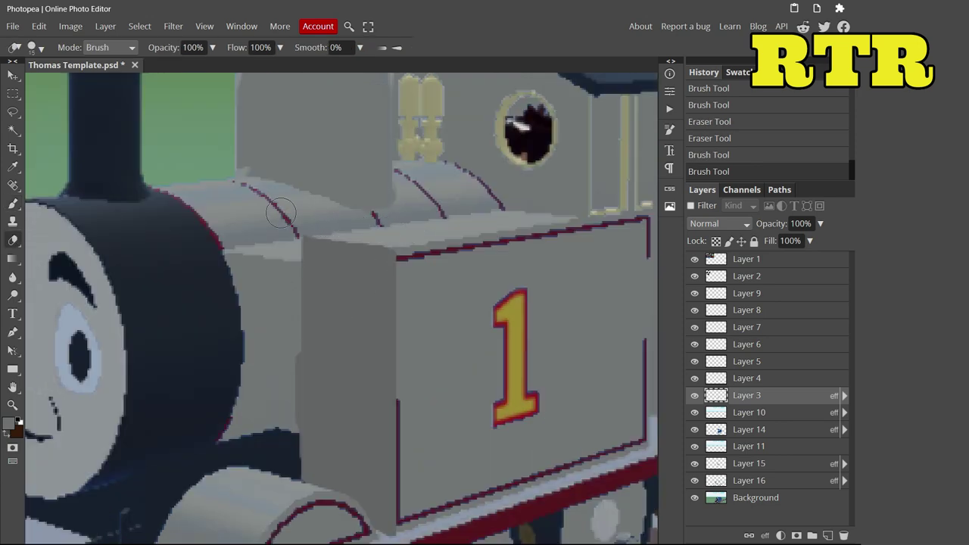
{"action": "left_click_drag", "start_coordinate": [285, 402], "coordinate": [286, 458]}
{"action": "scroll", "coordinate": [414, 523], "scroll_direction": "down", "scroll_amount": 3}
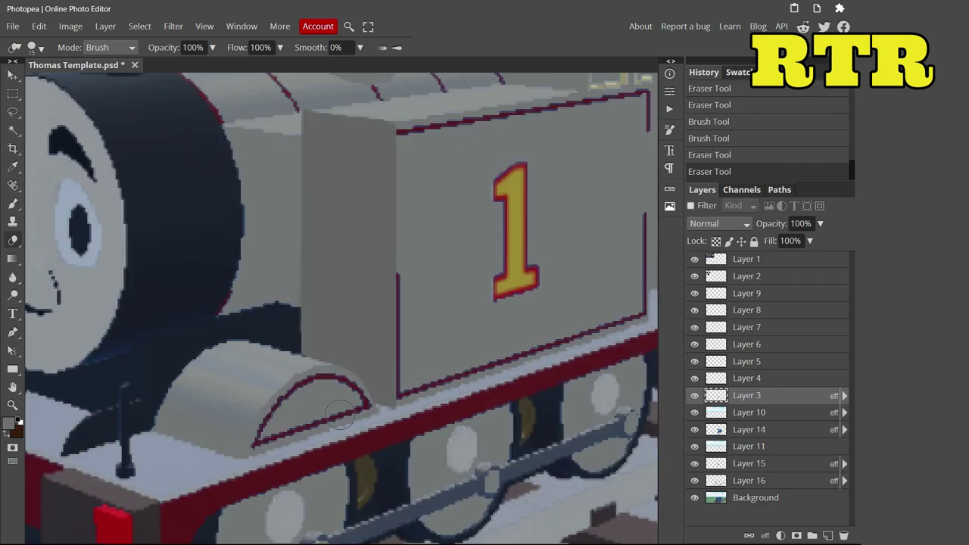
{"action": "scroll", "coordinate": [340, 415], "scroll_direction": "up", "scroll_amount": 3}
{"action": "left_click_drag", "start_coordinate": [396, 178], "coordinate": [319, 203]}
{"action": "scroll", "coordinate": [333, 174], "scroll_direction": "down", "scroll_amount": 2}
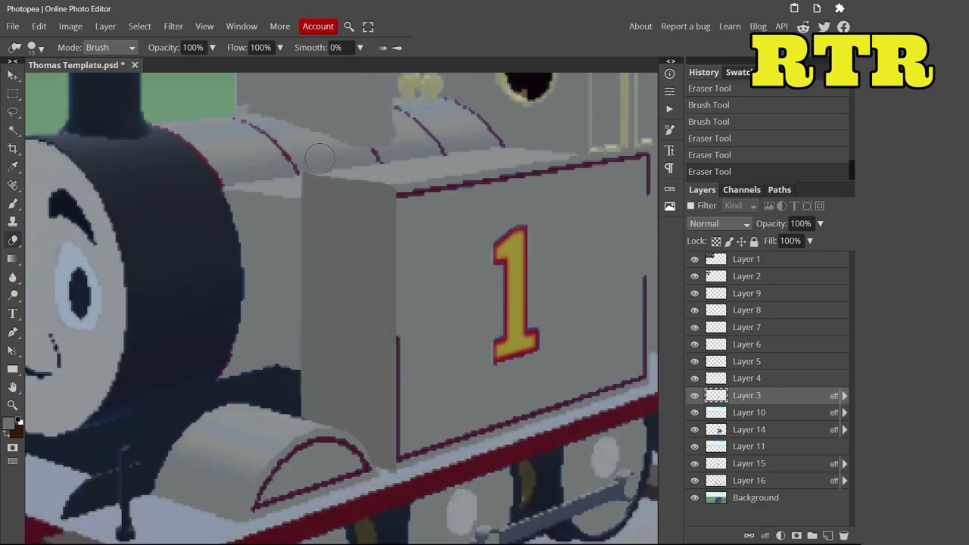
Step: Brush grey over the cab front on Layer 3 between the whistles and round window, up to the roof edge
{"action": "left_click", "coordinate": [12, 202]}
{"action": "scroll", "coordinate": [459, 279], "scroll_direction": "up", "scroll_amount": 5}
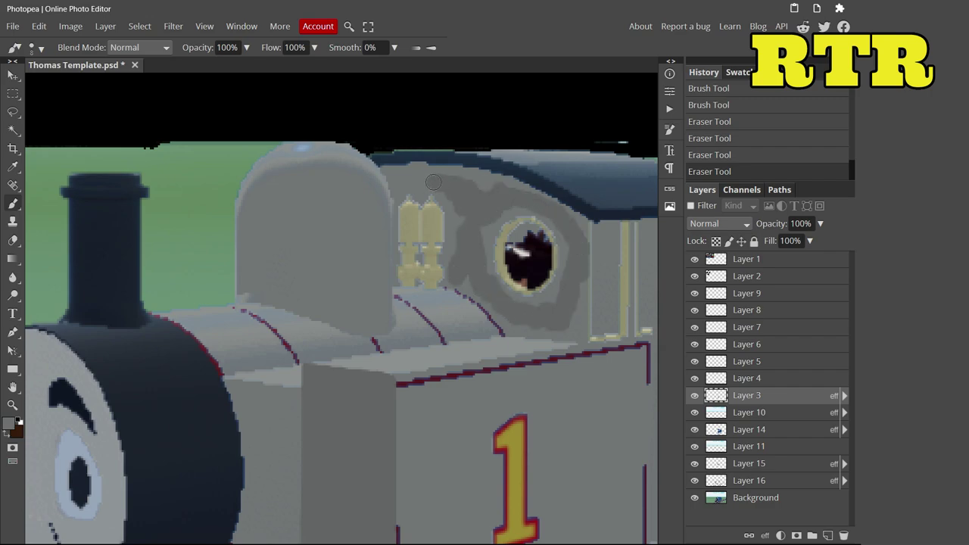
{"action": "scroll", "coordinate": [502, 194], "scroll_direction": "up", "scroll_amount": 5}
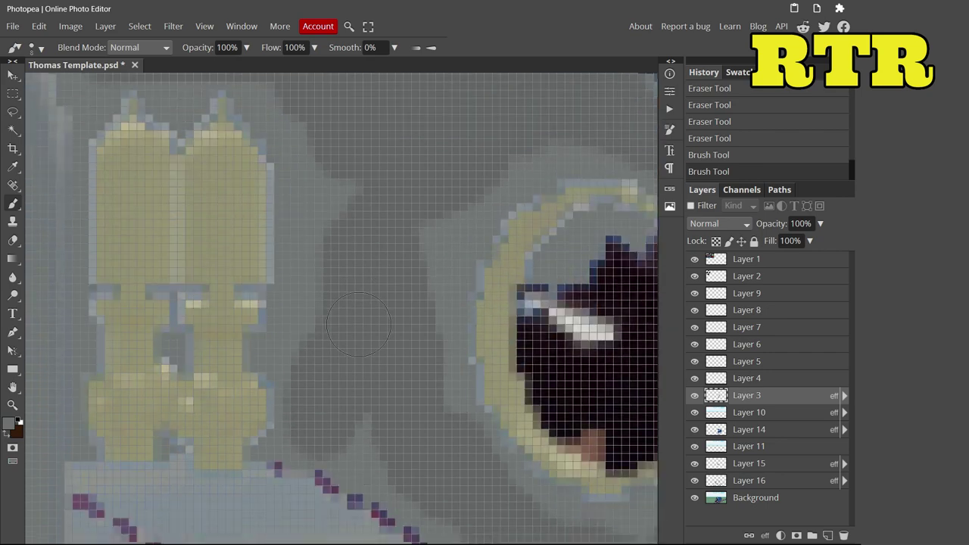
{"action": "scroll", "coordinate": [359, 324], "scroll_direction": "up", "scroll_amount": 2}
{"action": "mouse_move", "coordinate": [349, 314]}
{"action": "left_mouse_down"}
{"action": "mouse_move", "coordinate": [311, 394]}
{"action": "mouse_move", "coordinate": [303, 454]}
{"action": "left_mouse_up"}
{"action": "scroll", "coordinate": [303, 265], "scroll_direction": "right", "scroll_amount": 5}
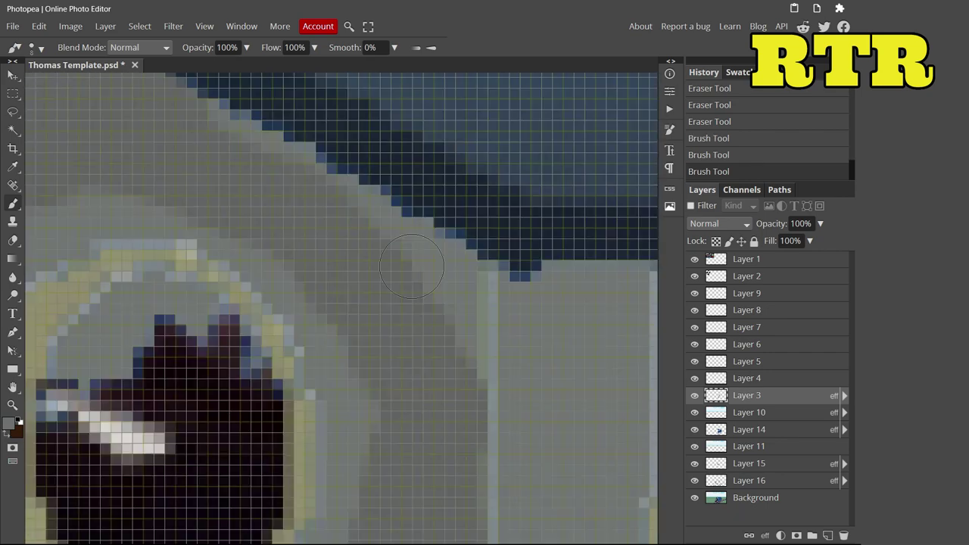
{"action": "scroll", "coordinate": [266, 210], "scroll_direction": "down", "scroll_amount": 8}
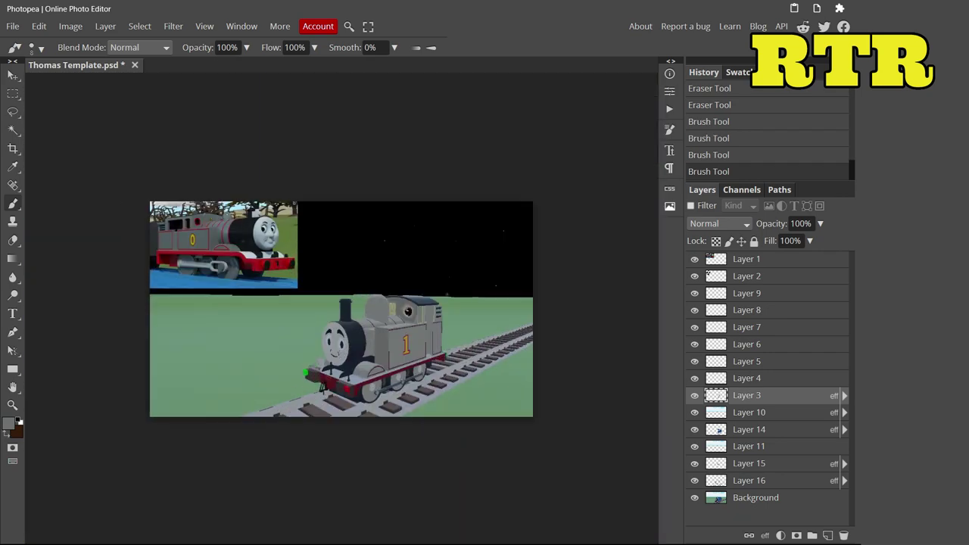
Step: Set the brush size to 2 px and paint the narrow cab front strip between the dome and the whistles
{"action": "scroll", "coordinate": [413, 299], "scroll_direction": "up", "scroll_amount": 5}
{"action": "left_click", "coordinate": [34, 47]}
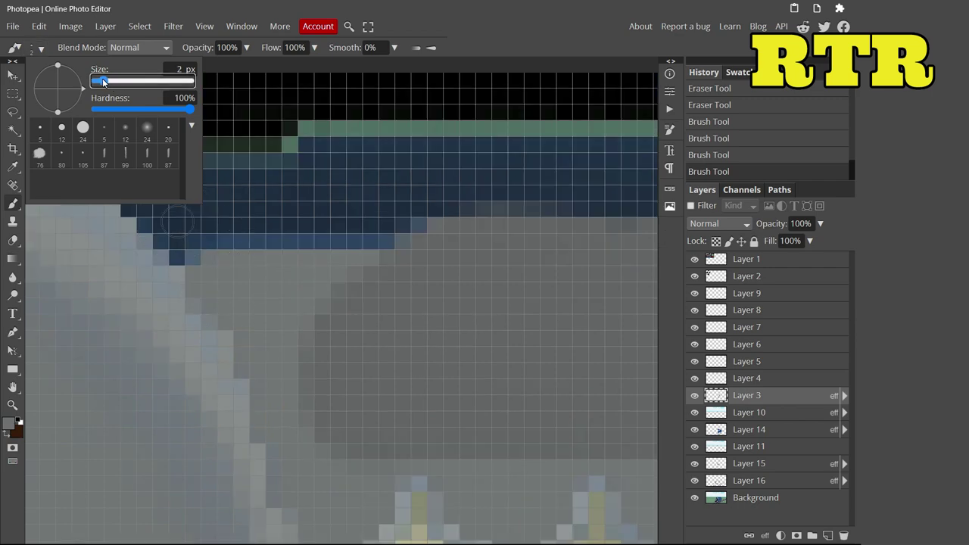
{"action": "key", "text": "Escape"}
{"action": "mouse_move", "coordinate": [392, 239]}
{"action": "left_mouse_down"}
{"action": "mouse_move", "coordinate": [174, 261]}
{"action": "mouse_move", "coordinate": [272, 409]}
{"action": "left_mouse_up"}
{"action": "scroll", "coordinate": [272, 409], "scroll_direction": "down", "scroll_amount": 5}
{"action": "scroll", "coordinate": [292, 281], "scroll_direction": "down", "scroll_amount": 4}
{"action": "mouse_move", "coordinate": [250, 140]}
{"action": "left_mouse_down"}
{"action": "mouse_move", "coordinate": [291, 294]}
{"action": "mouse_move", "coordinate": [301, 214]}
{"action": "mouse_move", "coordinate": [327, 140]}
{"action": "mouse_move", "coordinate": [306, 302]}
{"action": "mouse_move", "coordinate": [311, 345]}
{"action": "left_mouse_up"}
{"action": "scroll", "coordinate": [314, 152], "scroll_direction": "up", "scroll_amount": 5}
{"action": "scroll", "coordinate": [310, 303], "scroll_direction": "up", "scroll_amount": 4}
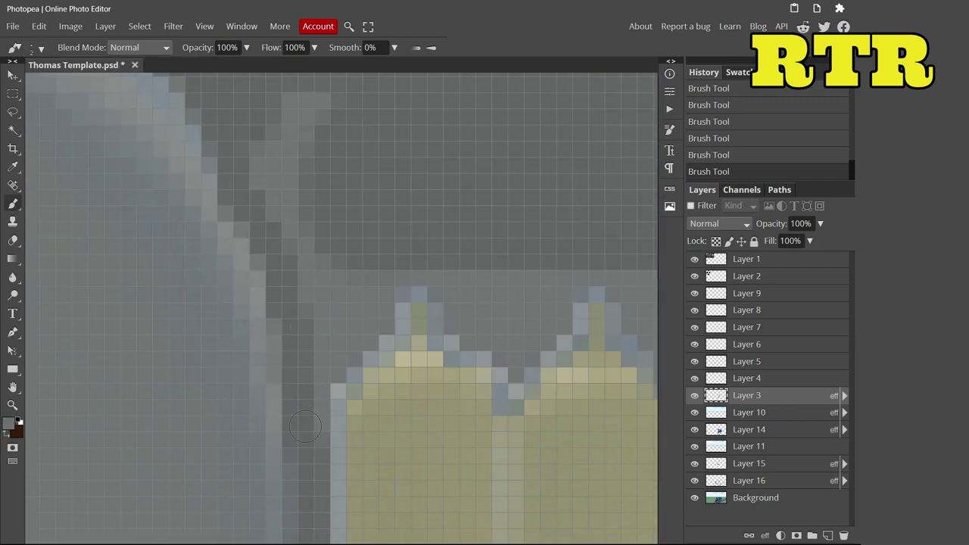
Step: Paint grey closely around the pointed tops and outer side of the two whistles
{"action": "mouse_move", "coordinate": [326, 439]}
{"action": "left_mouse_down"}
{"action": "mouse_move", "coordinate": [400, 275]}
{"action": "mouse_move", "coordinate": [590, 280]}
{"action": "mouse_move", "coordinate": [469, 311]}
{"action": "left_mouse_up"}
{"action": "mouse_move", "coordinate": [349, 356]}
{"action": "left_mouse_down"}
{"action": "mouse_move", "coordinate": [314, 238]}
{"action": "mouse_move", "coordinate": [281, 211]}
{"action": "mouse_move", "coordinate": [258, 147]}
{"action": "left_mouse_up"}
{"action": "scroll", "coordinate": [257, 189], "scroll_direction": "down", "scroll_amount": 5}
{"action": "scroll", "coordinate": [258, 189], "scroll_direction": "right", "scroll_amount": 5}
{"action": "left_click_drag", "start_coordinate": [318, 296], "coordinate": [287, 152]}
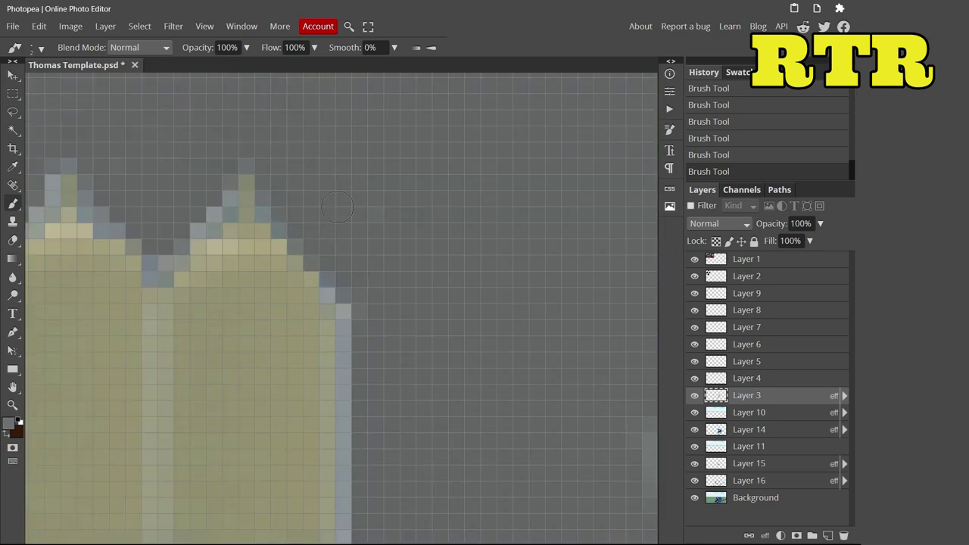
Step: Fill the gaps between the whistle stems and paint around their bases down to the boiler top
{"action": "scroll", "coordinate": [137, 212], "scroll_direction": "down", "scroll_amount": 4}
{"action": "left_click_drag", "start_coordinate": [137, 212], "coordinate": [163, 273]}
{"action": "mouse_move", "coordinate": [127, 397]}
{"action": "left_mouse_down"}
{"action": "mouse_move", "coordinate": [130, 413]}
{"action": "mouse_move", "coordinate": [174, 447]}
{"action": "left_mouse_up"}
{"action": "mouse_move", "coordinate": [322, 451]}
{"action": "left_mouse_down"}
{"action": "mouse_move", "coordinate": [311, 228]}
{"action": "mouse_move", "coordinate": [379, 292]}
{"action": "left_mouse_up"}
{"action": "mouse_move", "coordinate": [356, 462]}
{"action": "left_mouse_down"}
{"action": "mouse_move", "coordinate": [530, 485]}
{"action": "mouse_move", "coordinate": [538, 371]}
{"action": "left_mouse_up"}
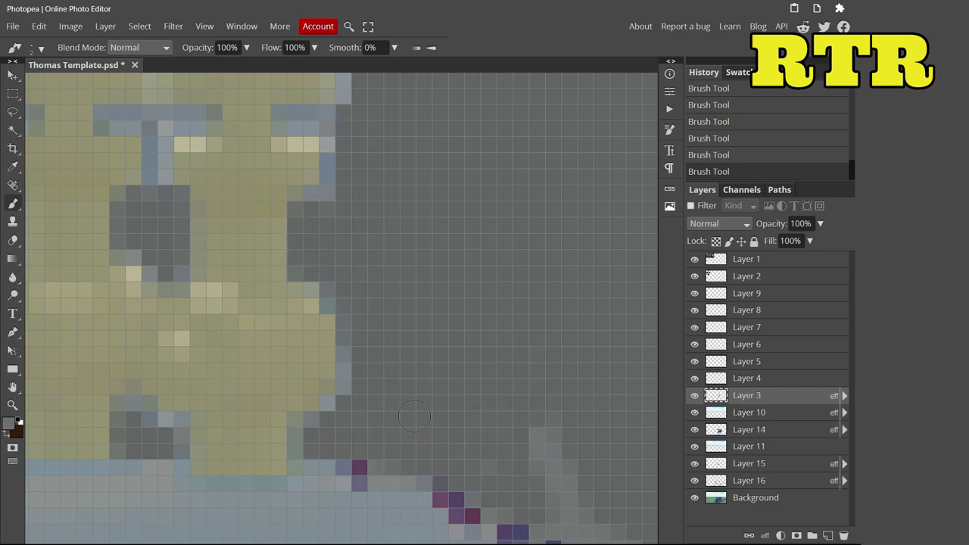
Step: Paint the cab front's lower edge along the boiler, tank top and cab corner, erasing overspill
{"action": "scroll", "coordinate": [395, 388], "scroll_direction": "down", "scroll_amount": 4}
{"action": "scroll", "coordinate": [395, 388], "scroll_direction": "right", "scroll_amount": 4}
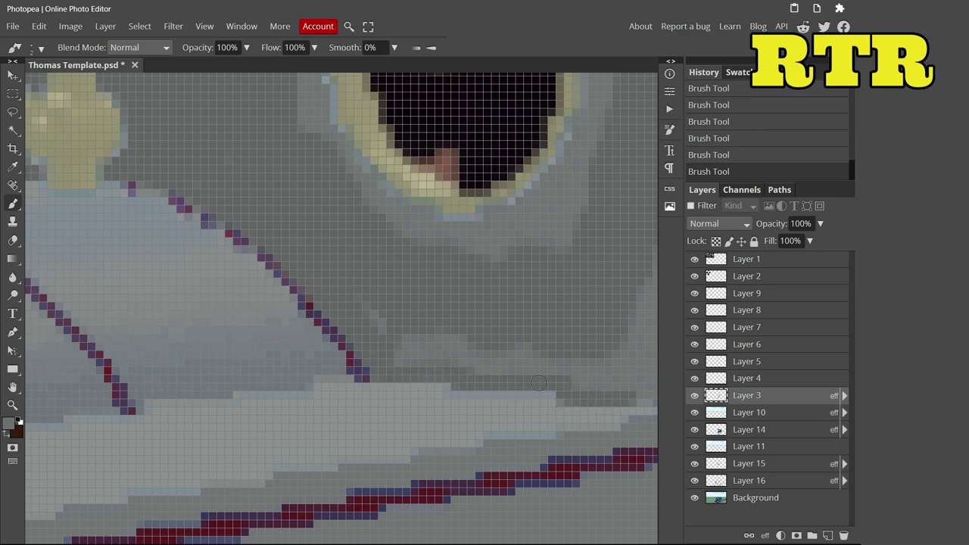
{"action": "key", "text": "e"}
{"action": "left_click", "coordinate": [528, 460]}
{"action": "scroll", "coordinate": [528, 460], "scroll_direction": "down", "scroll_amount": 5}
{"action": "scroll", "coordinate": [290, 372], "scroll_direction": "up", "scroll_amount": 5}
{"action": "key", "text": "b"}
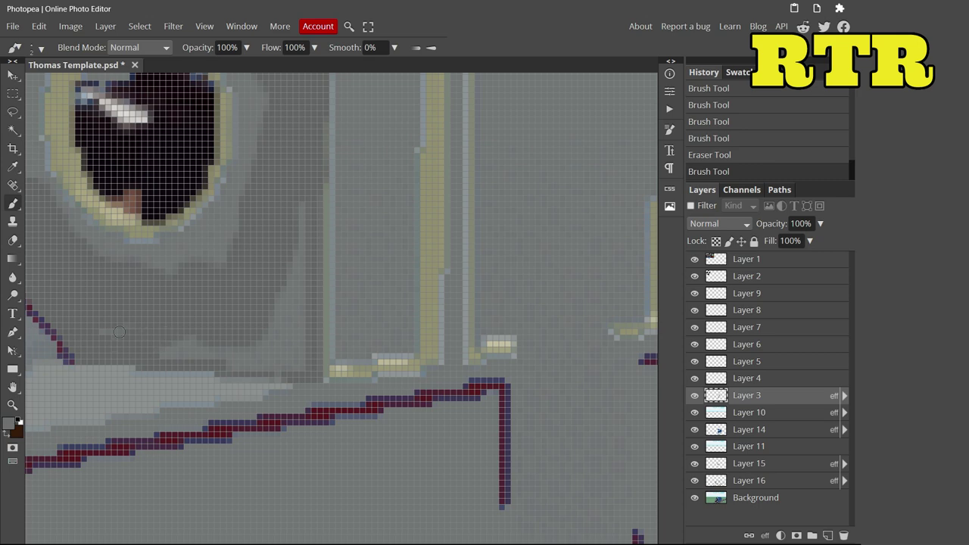
{"action": "left_click_drag", "start_coordinate": [285, 318], "coordinate": [297, 349]}
{"action": "scroll", "coordinate": [297, 349], "scroll_direction": "up", "scroll_amount": 3}
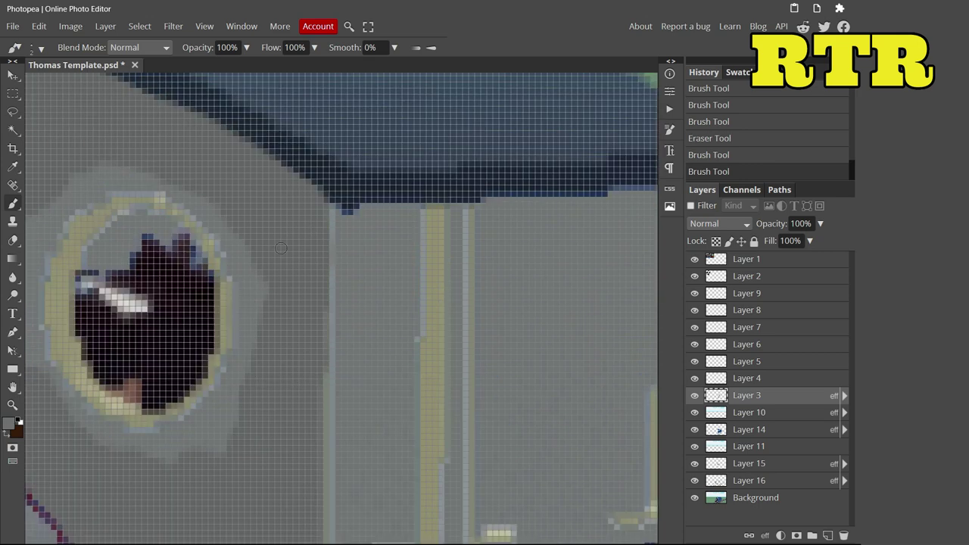
Step: Outline the round cab window's yellow rim with grey, erasing paint that spills onto the rim
{"action": "key", "text": "e"}
{"action": "key", "text": "b"}
{"action": "scroll", "coordinate": [34, 200], "scroll_direction": "down", "scroll_amount": 5}
{"action": "scroll", "coordinate": [471, 358], "scroll_direction": "up", "scroll_amount": 5}
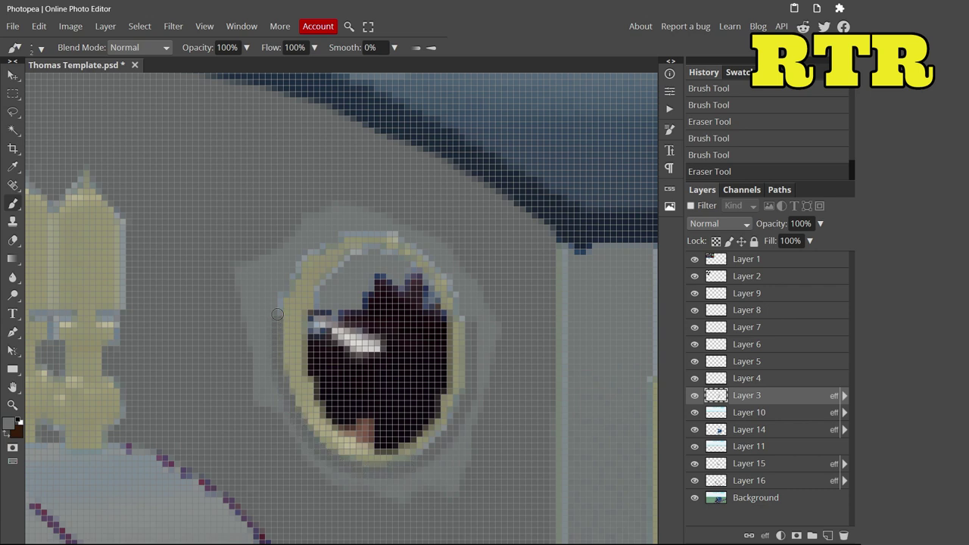
{"action": "left_click", "coordinate": [13, 240]}
{"action": "left_click_drag", "start_coordinate": [282, 258], "coordinate": [282, 310]}
{"action": "key", "text": "b"}
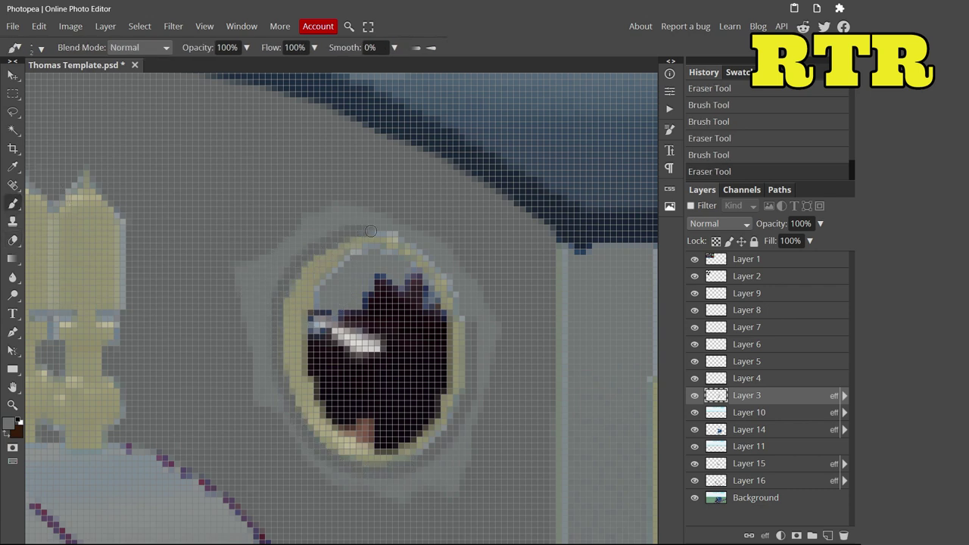
{"action": "left_click_drag", "start_coordinate": [450, 277], "coordinate": [484, 428]}
Step: Set the brush size to 8 px and fill the remaining unpainted band around the round cab window
{"action": "left_click", "coordinate": [31, 46]}
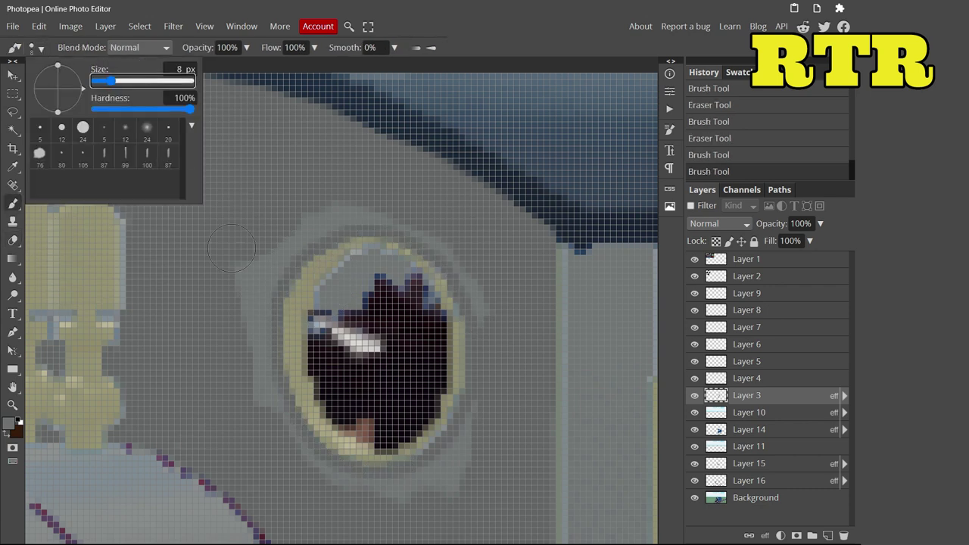
{"action": "mouse_move", "coordinate": [265, 348]}
{"action": "left_mouse_down"}
{"action": "mouse_move", "coordinate": [387, 219]}
{"action": "mouse_move", "coordinate": [435, 280]}
{"action": "left_mouse_up"}
{"action": "scroll", "coordinate": [435, 281], "scroll_direction": "down", "scroll_amount": 3}
{"action": "mouse_move", "coordinate": [273, 220]}
{"action": "left_mouse_down"}
{"action": "mouse_move", "coordinate": [392, 377]}
{"action": "mouse_move", "coordinate": [470, 292]}
{"action": "left_mouse_up"}
{"action": "scroll", "coordinate": [341, 303], "scroll_direction": "down", "scroll_amount": 5}
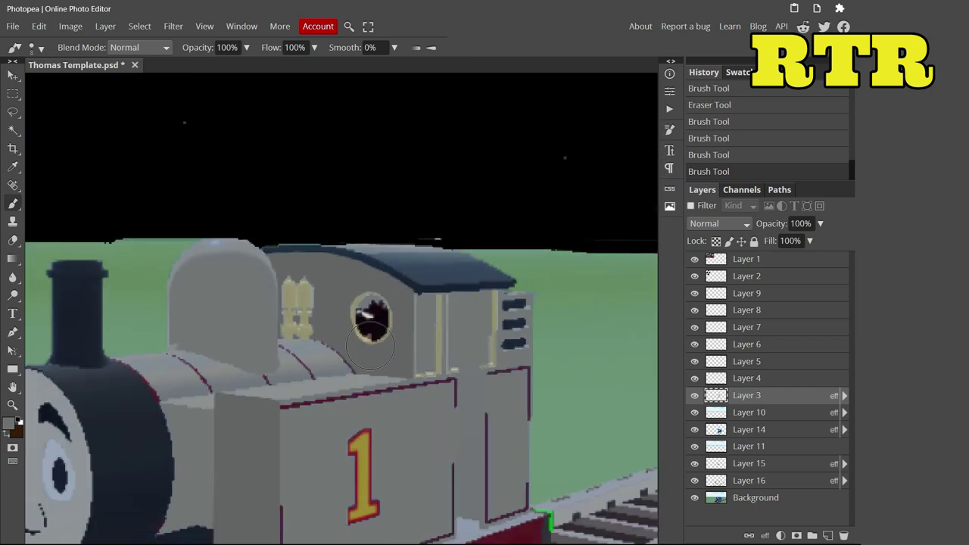
Step: Change Layer 3's Color Overlay to the lighter grey 7f8181 sampled from the engine
{"action": "scroll", "coordinate": [340, 303], "scroll_direction": "up", "scroll_amount": 3}
{"action": "right_click", "coordinate": [747, 395]}
{"action": "left_click", "coordinate": [780, 318]}
{"action": "left_click", "coordinate": [135, 279]}
{"action": "left_click", "coordinate": [356, 179]}
{"action": "scroll", "coordinate": [394, 395], "scroll_direction": "up", "scroll_amount": 2}
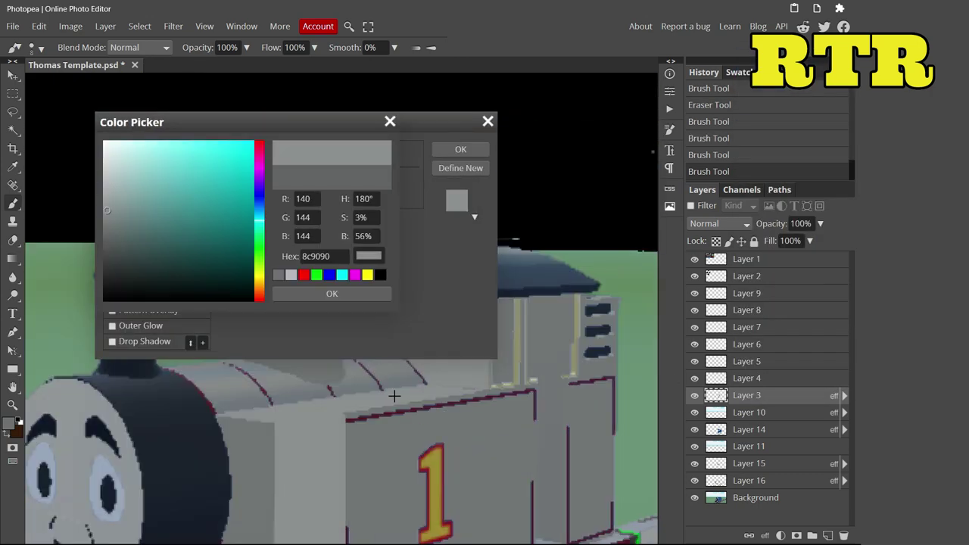
{"action": "left_click", "coordinate": [243, 390]}
{"action": "scroll", "coordinate": [269, 348], "scroll_direction": "up", "scroll_amount": 2}
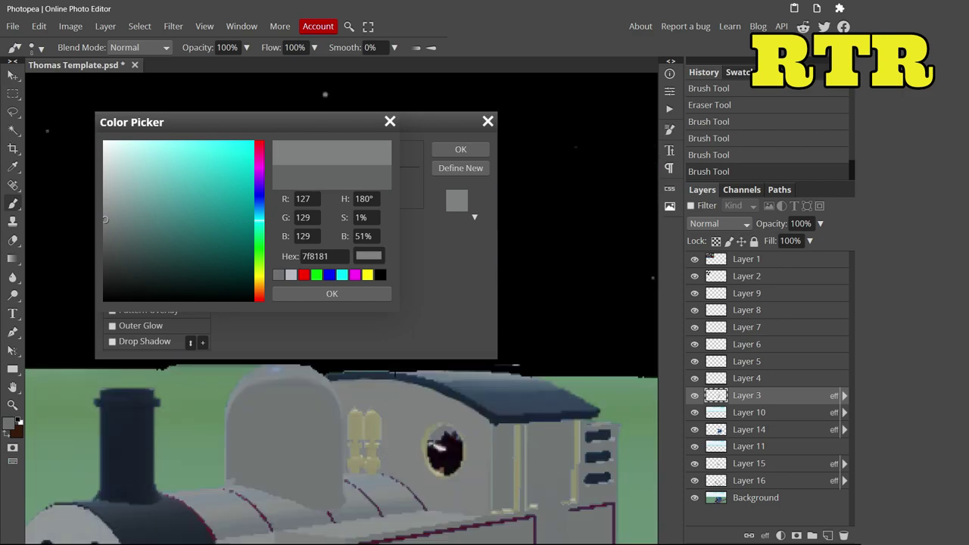
{"action": "key", "text": "Return"}
{"action": "key", "text": "Return"}
Step: Paint the boiler side's curved edge over the tank front on Layer 4 and erase the excess to smooth it
{"action": "scroll", "coordinate": [268, 347], "scroll_direction": "down", "scroll_amount": 2}
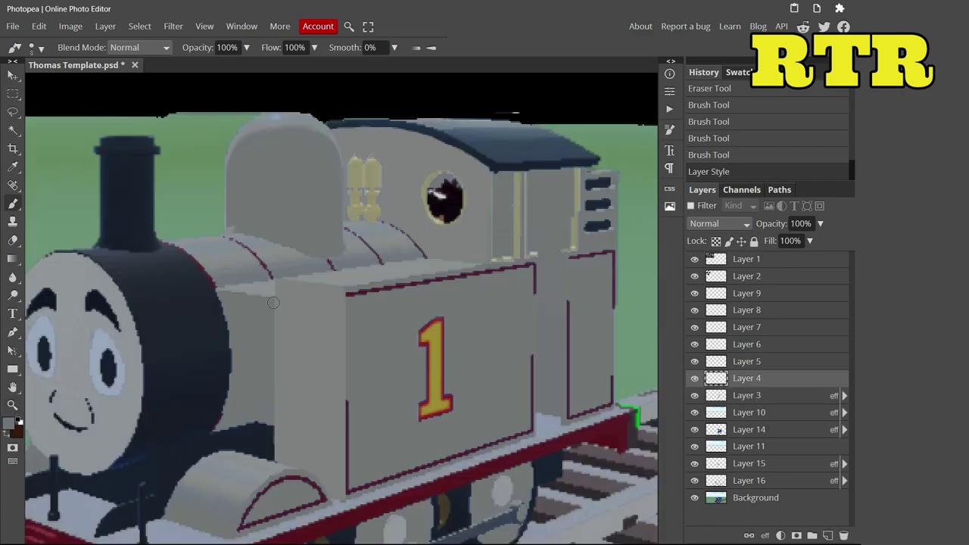
{"action": "scroll", "coordinate": [273, 303], "scroll_direction": "up", "scroll_amount": 2}
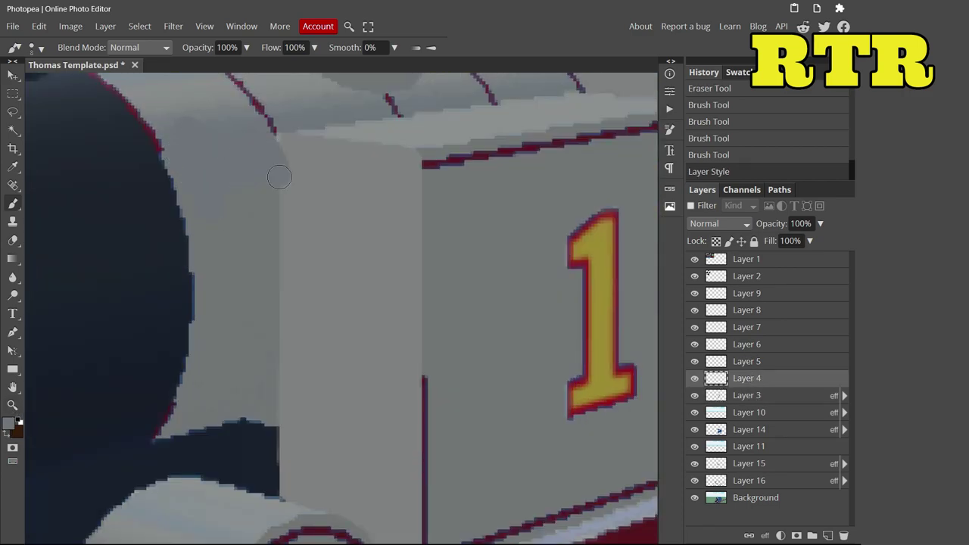
{"action": "mouse_move", "coordinate": [279, 176]}
{"action": "left_mouse_down"}
{"action": "mouse_move", "coordinate": [299, 290]}
{"action": "mouse_move", "coordinate": [290, 383]}
{"action": "left_mouse_up"}
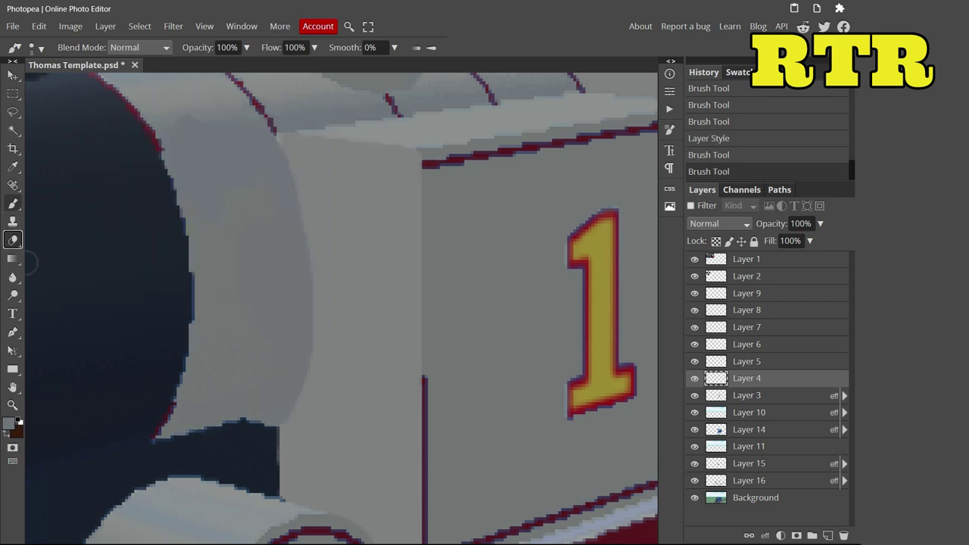
{"action": "key", "text": "e"}
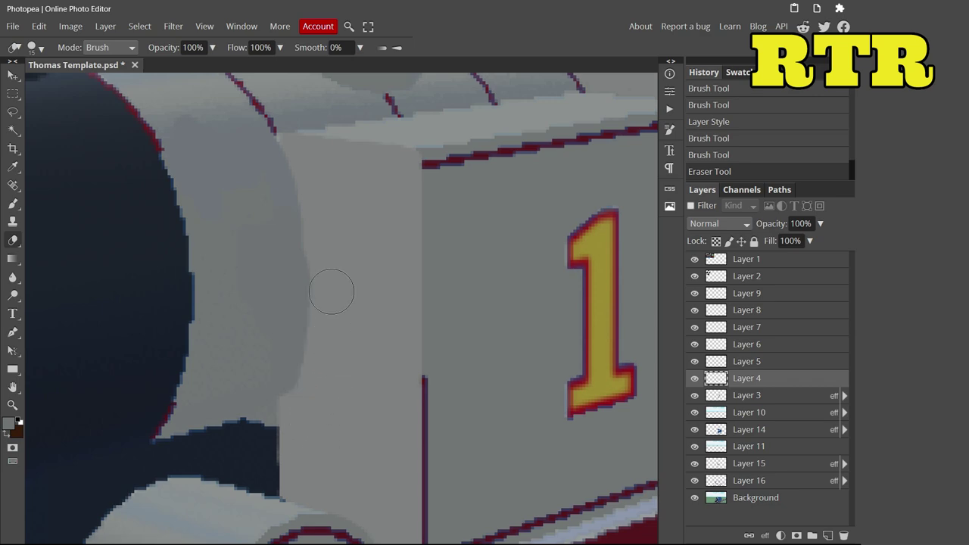
{"action": "left_click_drag", "start_coordinate": [331, 230], "coordinate": [326, 322]}
Step: Sample the dark navy, paint the area beneath the boiler on Layer 6, and move that layer below Layer 10
{"action": "left_click", "coordinate": [227, 450], "text": "ctrl"}
{"action": "key", "text": "b"}
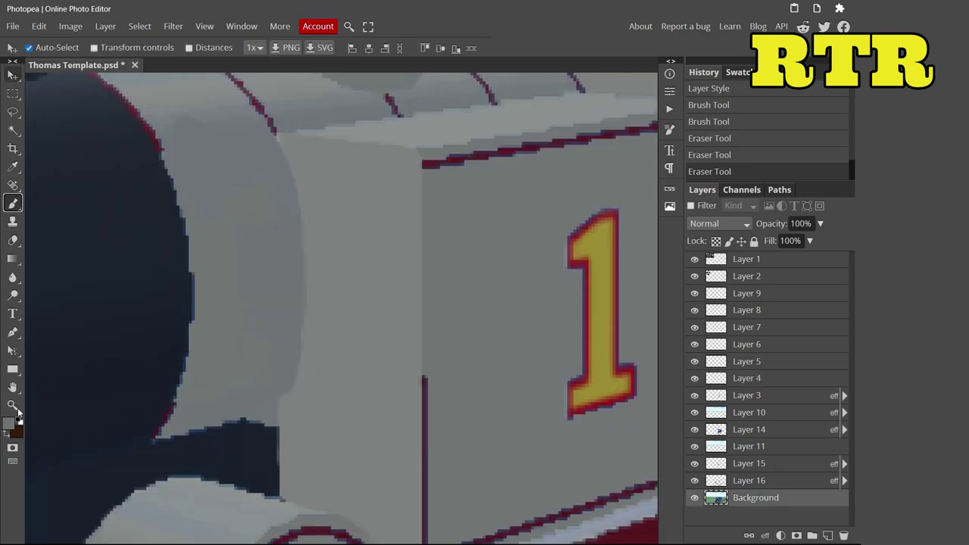
{"action": "left_click", "coordinate": [274, 409], "text": "alt"}
{"action": "left_click_drag", "start_coordinate": [750, 377], "coordinate": [759, 413]}
{"action": "key", "text": "ctrl+z"}
{"action": "key", "text": "e"}
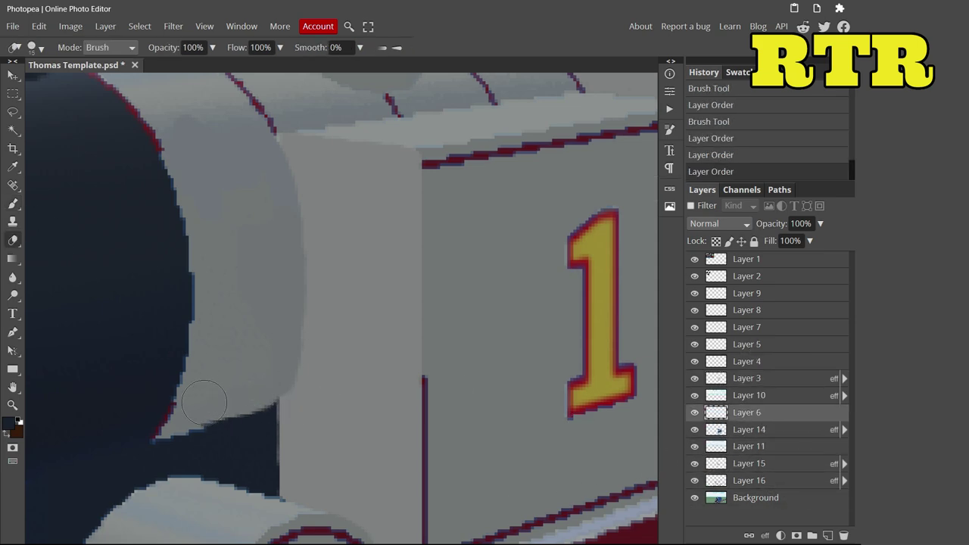
Step: Sample the boiler's grey and touch up its curved edge on Layer 4
{"action": "left_click", "coordinate": [301, 360], "text": "ctrl"}
{"action": "key", "text": "b"}
{"action": "left_click", "coordinate": [8, 421]}
{"action": "left_click", "coordinate": [321, 296]}
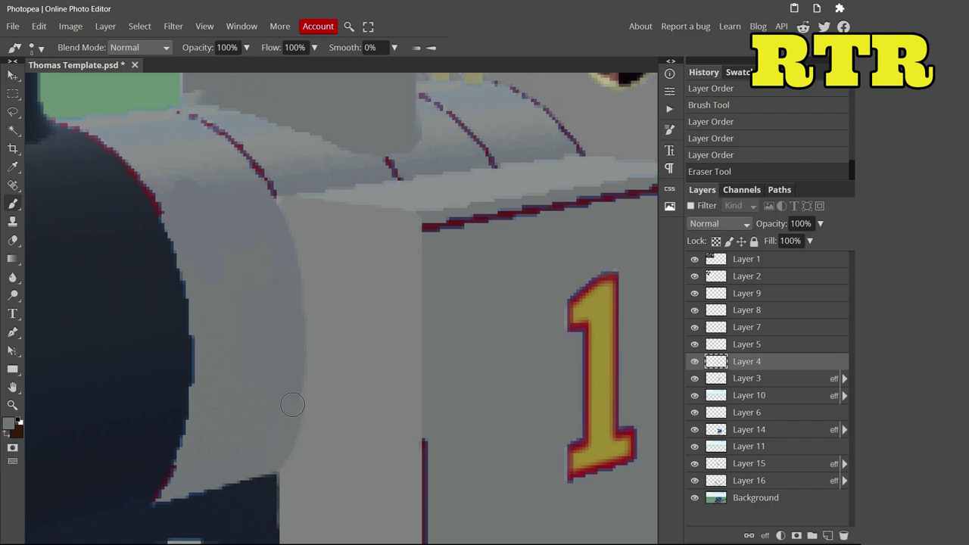
{"action": "left_click_drag", "start_coordinate": [296, 405], "coordinate": [298, 310]}
Step: Paint the dark red lining down the black smokebox edge on Layer 7, using a sampled red and a 2 px brush
{"action": "scroll", "coordinate": [270, 248], "scroll_direction": "down", "scroll_amount": 5}
{"action": "scroll", "coordinate": [303, 325], "scroll_direction": "up", "scroll_amount": 5}
{"action": "left_click", "coordinate": [8, 422]}
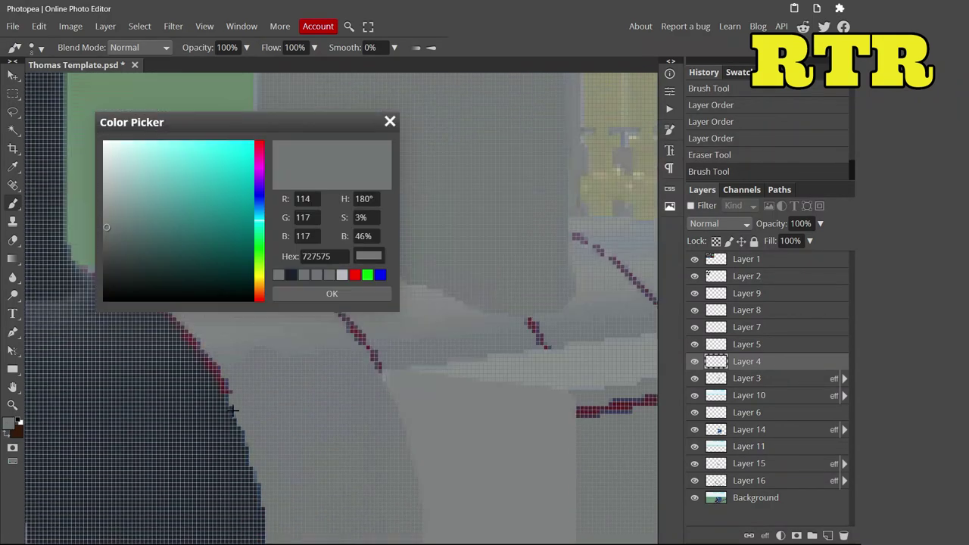
{"action": "left_click", "coordinate": [300, 331]}
{"action": "scroll", "coordinate": [301, 331], "scroll_direction": "down", "scroll_amount": 3}
{"action": "left_click", "coordinate": [34, 47]}
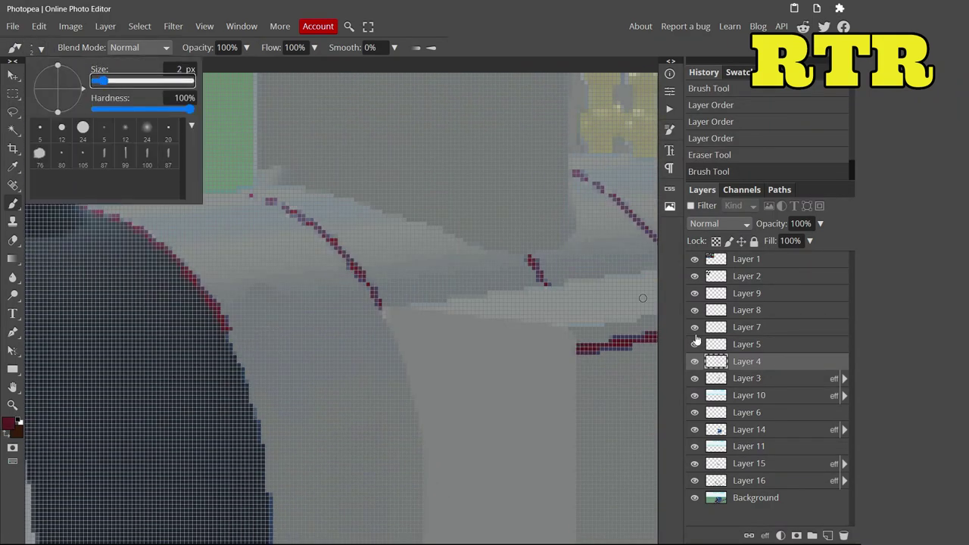
{"action": "left_click", "coordinate": [746, 327]}
{"action": "scroll", "coordinate": [283, 216], "scroll_direction": "down", "scroll_amount": 3}
{"action": "scroll", "coordinate": [341, 303], "scroll_direction": "down", "scroll_amount": 3}
{"action": "left_click_drag", "start_coordinate": [244, 418], "coordinate": [219, 460]}
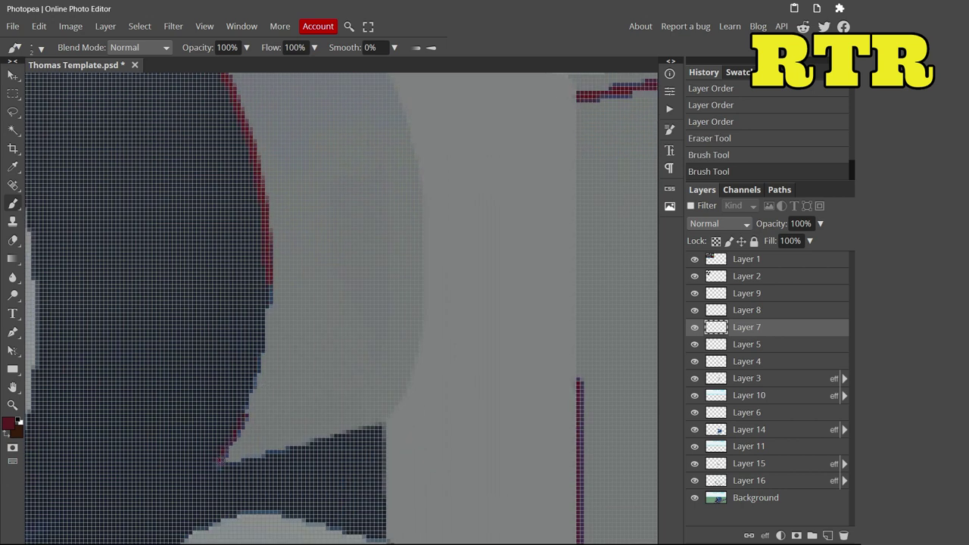
{"action": "left_click_drag", "start_coordinate": [270, 303], "coordinate": [259, 360]}
Step: Paint the second red boiler band from the boiler top and along the curved side edge, erasing stray paint
{"action": "scroll", "coordinate": [289, 228], "scroll_direction": "up", "scroll_amount": 6}
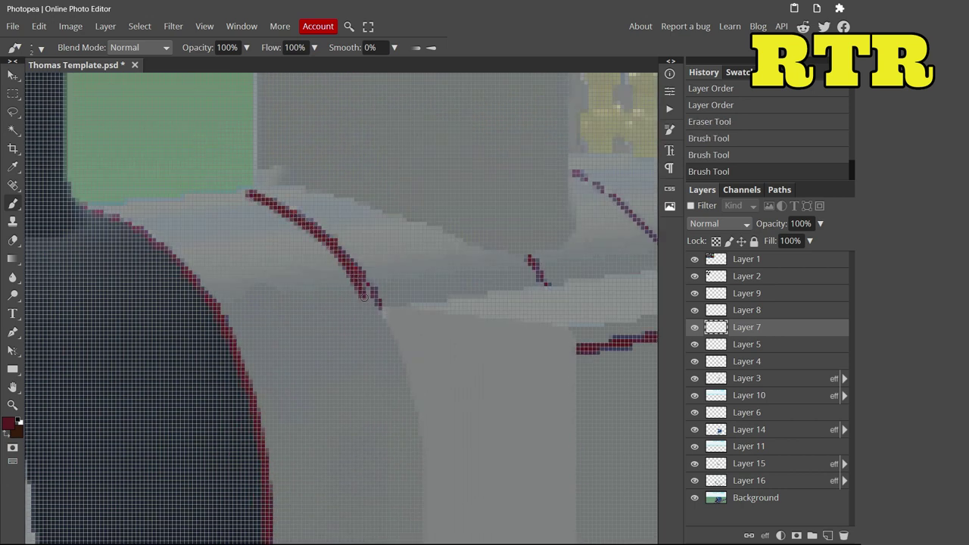
{"action": "key", "text": "e"}
{"action": "mouse_move", "coordinate": [364, 298]}
{"action": "left_mouse_down"}
{"action": "mouse_move", "coordinate": [340, 288]}
{"action": "mouse_move", "coordinate": [333, 266]}
{"action": "mouse_move", "coordinate": [383, 309]}
{"action": "mouse_move", "coordinate": [407, 355]}
{"action": "left_mouse_up"}
{"action": "key", "text": "b"}
{"action": "scroll", "coordinate": [416, 244], "scroll_direction": "down", "scroll_amount": 6}
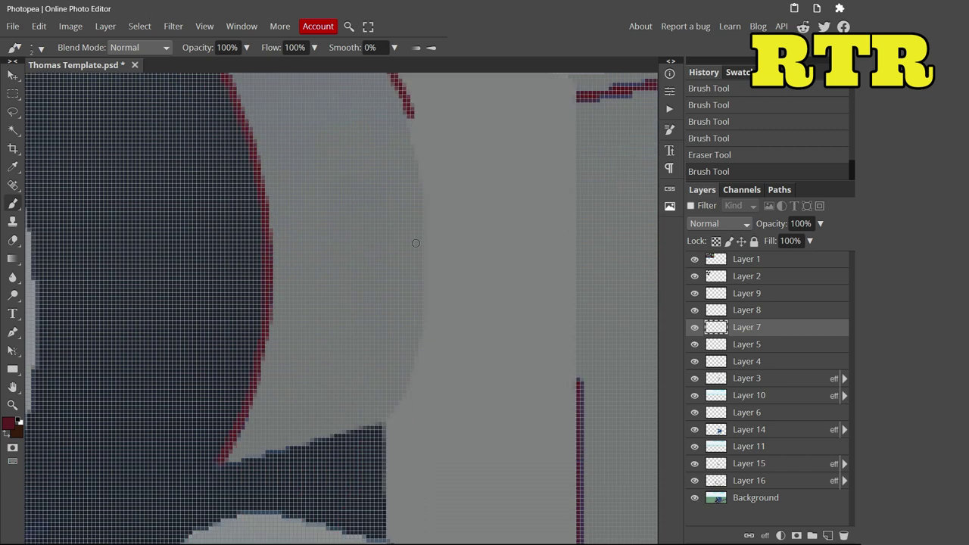
{"action": "left_click_drag", "start_coordinate": [420, 254], "coordinate": [415, 193]}
{"action": "scroll", "coordinate": [415, 194], "scroll_direction": "up", "scroll_amount": 3}
Step: Try to join the second red band's upper and lower segments, erasing the joining section
{"action": "key", "text": "e"}
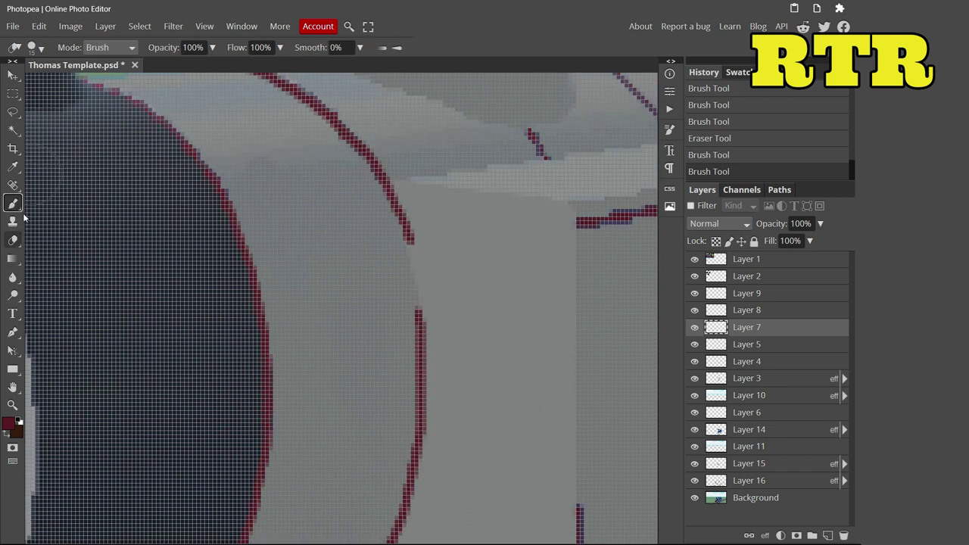
{"action": "key", "text": "b"}
{"action": "left_click_drag", "start_coordinate": [421, 325], "coordinate": [407, 266]}
{"action": "left_click", "coordinate": [13, 240]}
{"action": "left_click_drag", "start_coordinate": [417, 318], "coordinate": [399, 206]}
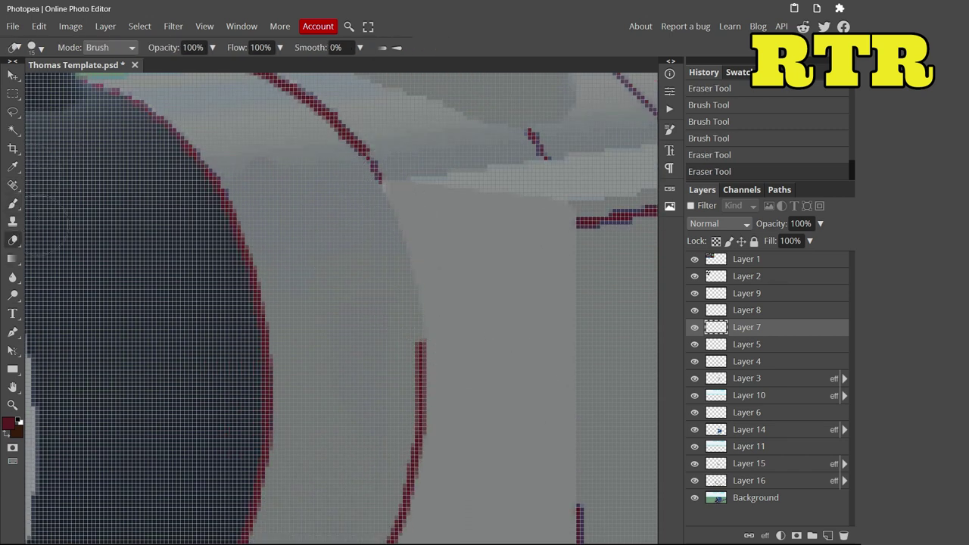
Step: Repaint the missing red section so the second band runs unbroken from boiler top to bottom edge
{"action": "key", "text": "b"}
{"action": "scroll", "coordinate": [352, 134], "scroll_direction": "down", "scroll_amount": 5}
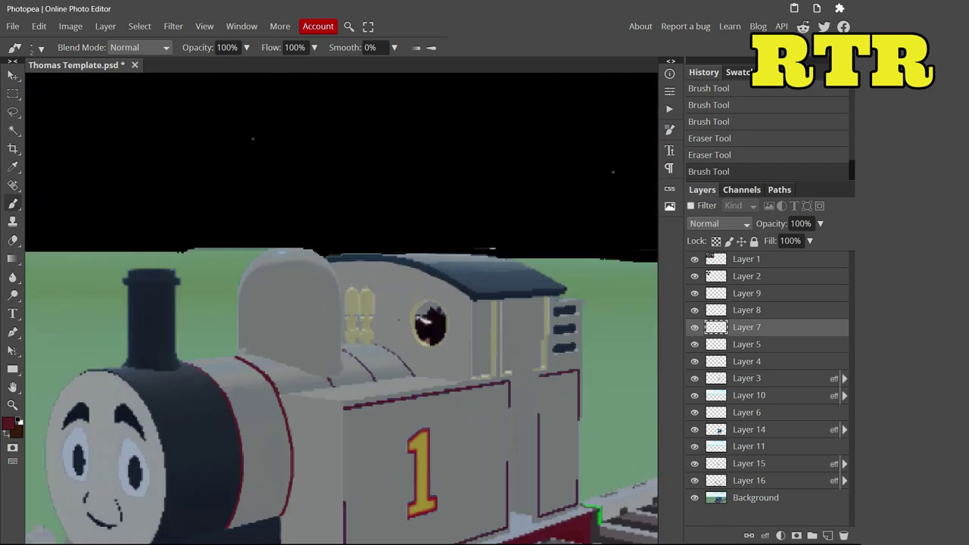
{"action": "scroll", "coordinate": [364, 227], "scroll_direction": "up", "scroll_amount": 5}
{"action": "scroll", "coordinate": [363, 227], "scroll_direction": "down", "scroll_amount": 5}
{"action": "scroll", "coordinate": [387, 374], "scroll_direction": "up", "scroll_amount": 3}
{"action": "scroll", "coordinate": [387, 375], "scroll_direction": "up", "scroll_amount": 2}
Step: Erase the second band's uneven curve beside the tank front and repaint it in dark red
{"action": "key", "text": "e"}
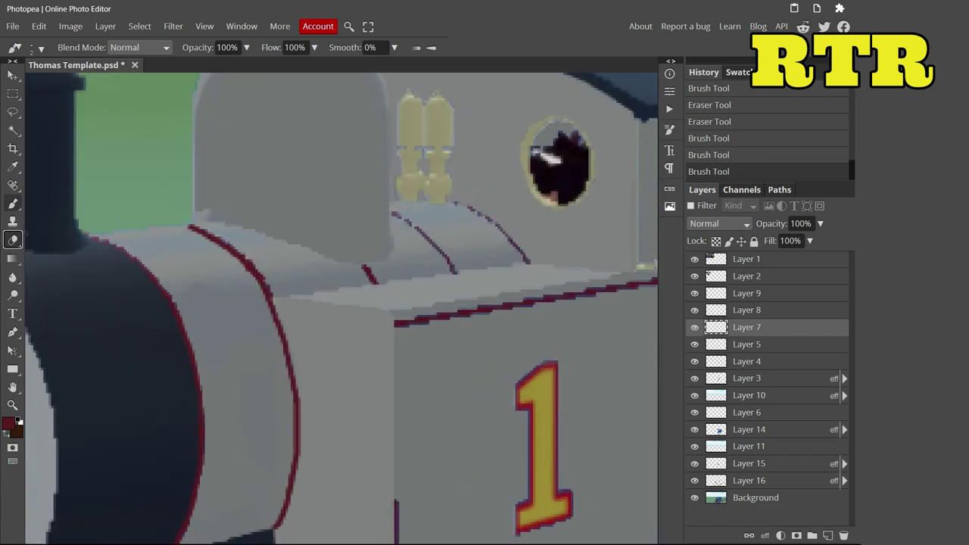
{"action": "left_click_drag", "start_coordinate": [303, 303], "coordinate": [281, 473]}
{"action": "key", "text": "b"}
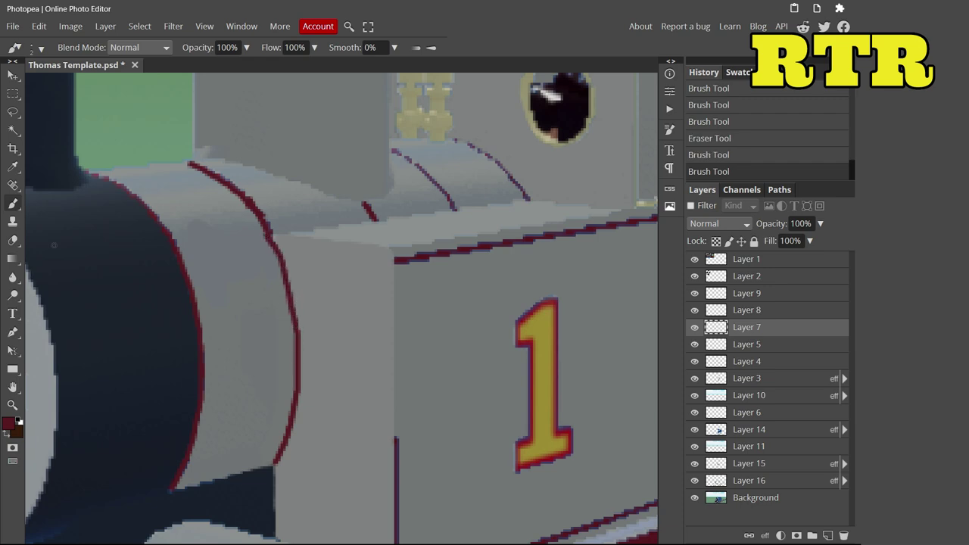
Step: Erase the second boiler band's upper curve beside the dome and repaint it as a smooth dark red line
{"action": "key", "text": "e"}
{"action": "left_click_drag", "start_coordinate": [193, 164], "coordinate": [268, 224]}
{"action": "left_click", "coordinate": [292, 302]}
{"action": "key", "text": "b"}
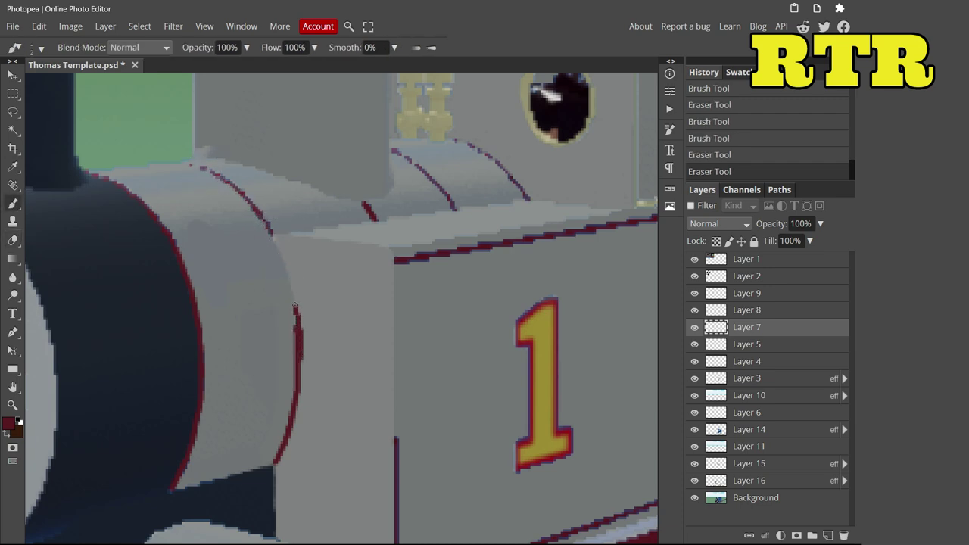
{"action": "scroll", "coordinate": [342, 309], "scroll_direction": "up", "scroll_amount": 2}
{"action": "key", "text": "e"}
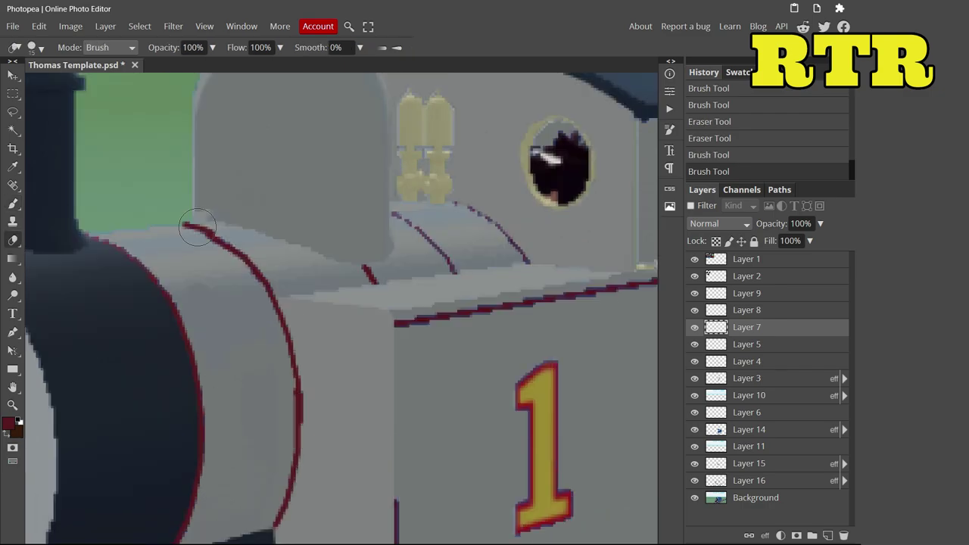
Step: Touch up the second band's top end at the boiler top in dark red and erase the stray paint around it
{"action": "key", "text": "b"}
{"action": "left_click_drag", "start_coordinate": [193, 229], "coordinate": [214, 240]}
{"action": "key", "text": "e"}
{"action": "scroll", "coordinate": [214, 240], "scroll_direction": "up", "scroll_amount": 3}
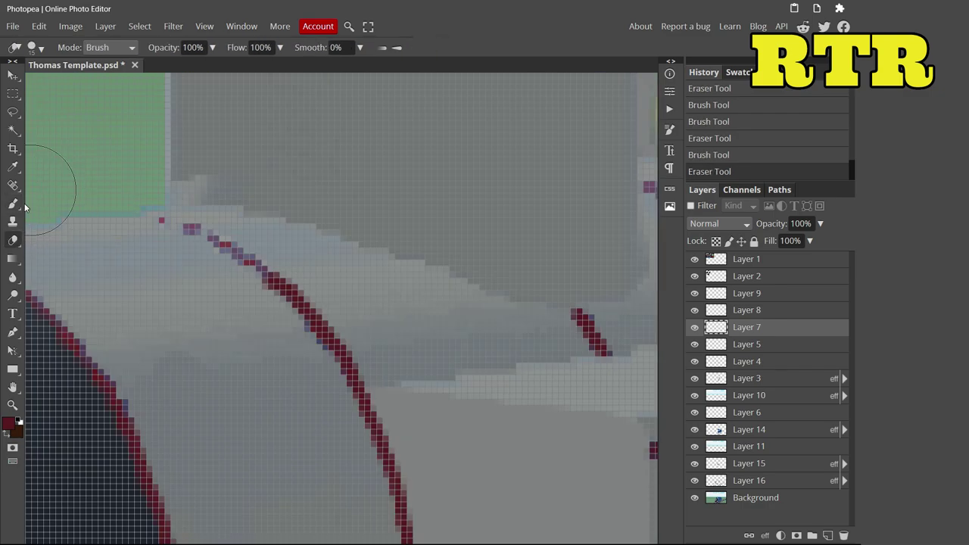
{"action": "key", "text": "b"}
{"action": "left_click", "coordinate": [153, 223]}
{"action": "scroll", "coordinate": [153, 223], "scroll_direction": "down", "scroll_amount": 5}
{"action": "scroll", "coordinate": [338, 321], "scroll_direction": "up", "scroll_amount": 4}
{"action": "key", "text": "e"}
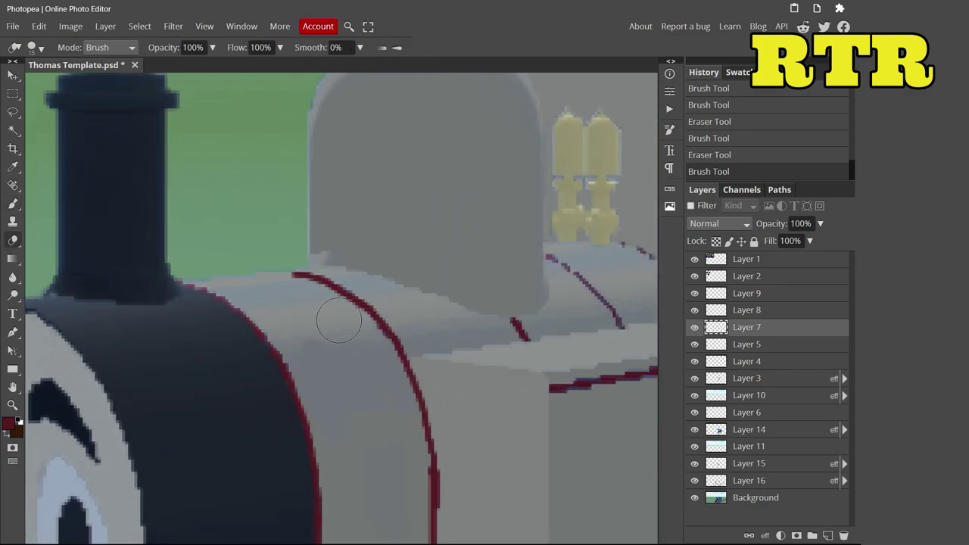
{"action": "left_click", "coordinate": [279, 281]}
{"action": "scroll", "coordinate": [278, 281], "scroll_direction": "down", "scroll_amount": 5}
{"action": "scroll", "coordinate": [88, 233], "scroll_direction": "up", "scroll_amount": 5}
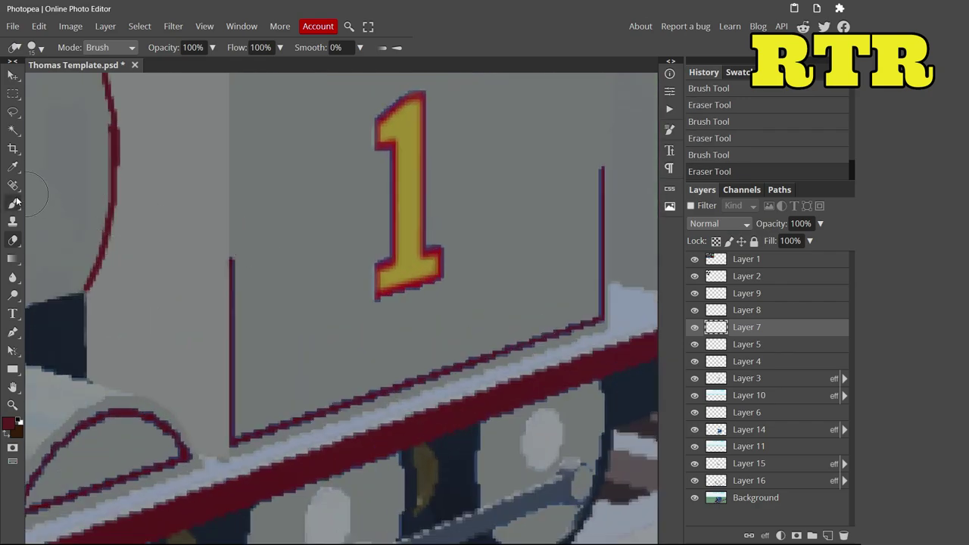
Step: Copy a strip of the tank panel's front vertical lining from the Background, raise the pasted layer and place it over the missing section above
{"action": "key", "text": "m"}
{"action": "left_click", "coordinate": [757, 504]}
{"action": "left_click_drag", "start_coordinate": [227, 258], "coordinate": [233, 371]}
{"action": "left_click", "coordinate": [287, 351]}
{"action": "scroll", "coordinate": [231, 303], "scroll_direction": "up", "scroll_amount": 3}
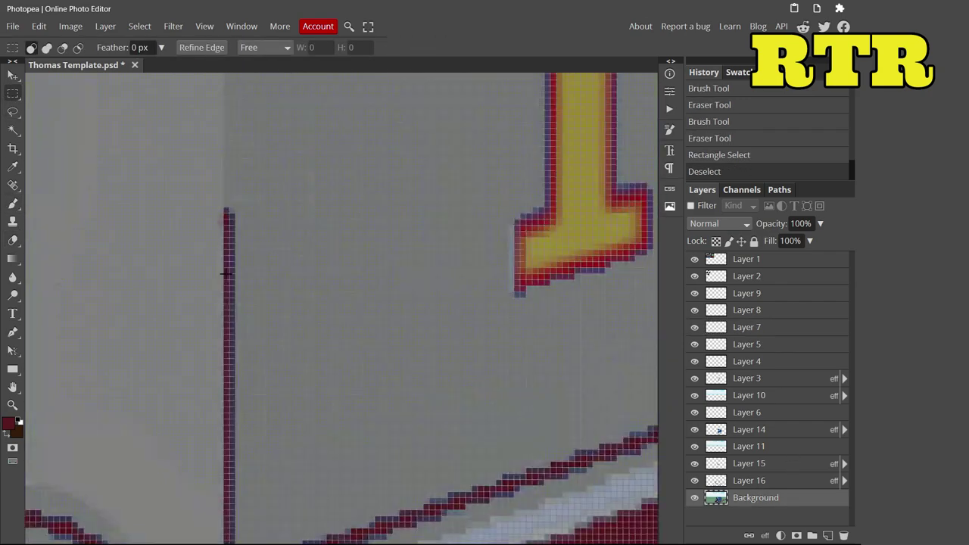
{"action": "left_click_drag", "start_coordinate": [227, 267], "coordinate": [229, 485]}
{"action": "key", "text": "ctrl+c"}
{"action": "key", "text": "ctrl+v"}
{"action": "key", "text": "ctrl+v"}
{"action": "key", "text": "ctrl+v"}
{"action": "key", "text": "ctrl+bracketright"}
{"action": "key", "text": "v"}
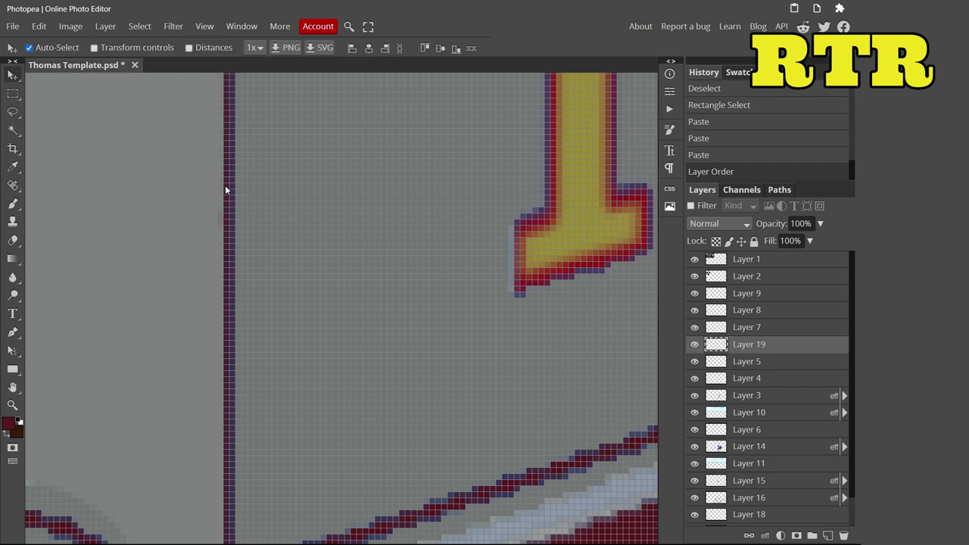
{"action": "left_click_drag", "start_coordinate": [227, 190], "coordinate": [227, 346]}
Step: Duplicate the pasted lining strip and move the copy up to meet the tank panel's upper line at the front corner
{"action": "right_click", "coordinate": [750, 344]}
{"action": "left_click", "coordinate": [714, 249]}
{"action": "scroll", "coordinate": [227, 227], "scroll_direction": "down", "scroll_amount": 2}
{"action": "left_click_drag", "start_coordinate": [221, 151], "coordinate": [230, 237]}
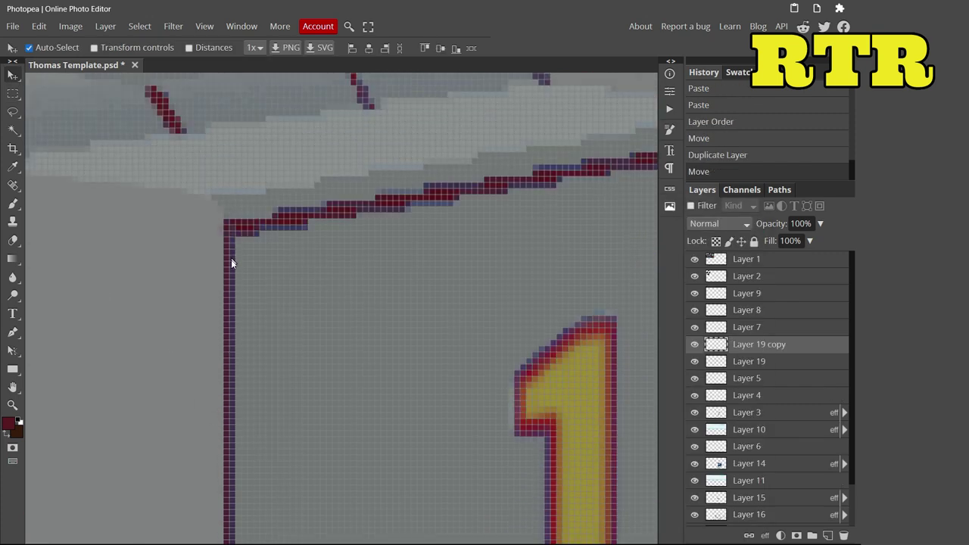
Step: Copy a strip of the tank panel's rear vertical lining, raise the pasted layer and move the strip into the gap above the original line
{"action": "scroll", "coordinate": [454, 341], "scroll_direction": "down", "scroll_amount": 3}
{"action": "scroll", "coordinate": [210, 190], "scroll_direction": "up", "scroll_amount": 5}
{"action": "left_click", "coordinate": [210, 189]}
{"action": "key", "text": "m"}
{"action": "left_click_drag", "start_coordinate": [332, 176], "coordinate": [347, 453]}
{"action": "key", "text": "ctrl+c"}
{"action": "key", "text": "ctrl+v"}
{"action": "key", "text": "ctrl+v"}
{"action": "key", "text": "ctrl+v"}
{"action": "left_click_drag", "start_coordinate": [731, 518], "coordinate": [750, 289]}
{"action": "key", "text": "v"}
{"action": "scroll", "coordinate": [341, 129], "scroll_direction": "up", "scroll_amount": 3}
{"action": "left_click_drag", "start_coordinate": [341, 130], "coordinate": [350, 359]}
{"action": "scroll", "coordinate": [350, 365], "scroll_direction": "up", "scroll_amount": 3}
Step: Align the rear lining strip with the line below, then duplicate Layer 22 and move the copy up into the remaining gap
{"action": "right_click", "coordinate": [747, 279]}
{"action": "left_click", "coordinate": [714, 227]}
{"action": "left_click_drag", "start_coordinate": [353, 401], "coordinate": [352, 378]}
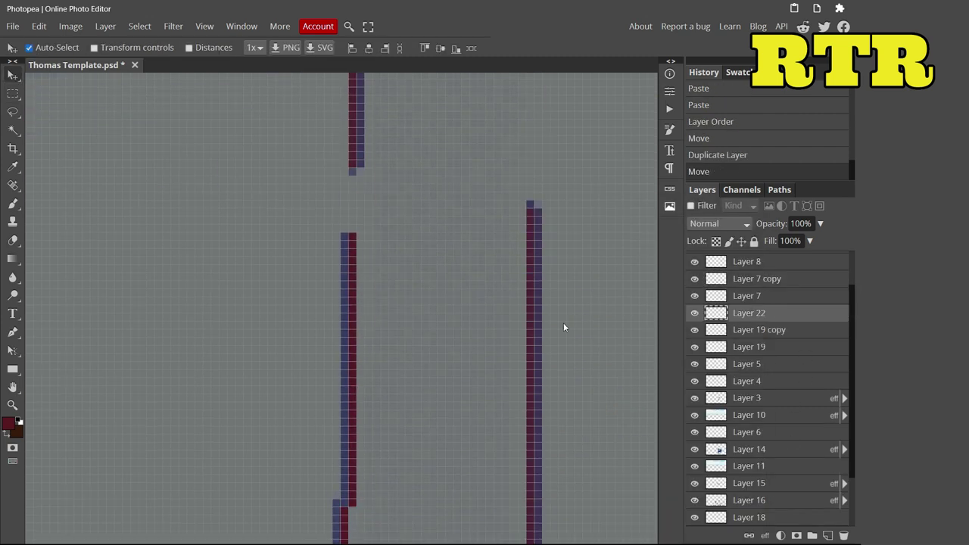
{"action": "right_click", "coordinate": [749, 313]}
{"action": "left_click", "coordinate": [670, 249]}
{"action": "left_click_drag", "start_coordinate": [349, 339], "coordinate": [400, 250]}
Step: Free-transform the duplicated rear lining strip, rotating and adjusting it to fit between the upper and lower lining segments
{"action": "key", "text": "ctrl+t"}
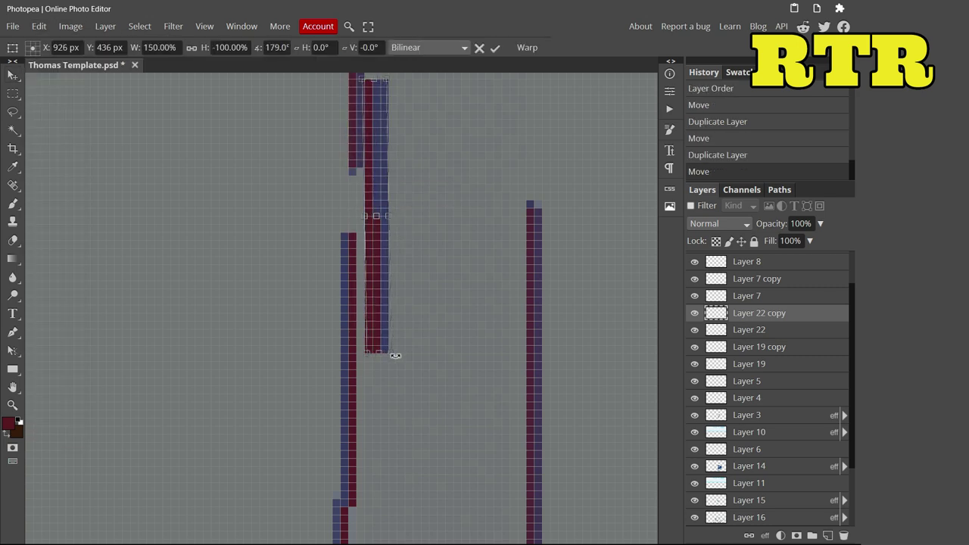
{"action": "left_click_drag", "start_coordinate": [395, 356], "coordinate": [392, 359]}
{"action": "mouse_move", "coordinate": [358, 205]}
{"action": "left_mouse_down"}
{"action": "mouse_move", "coordinate": [346, 194]}
{"action": "mouse_move", "coordinate": [372, 214]}
{"action": "mouse_move", "coordinate": [368, 195]}
{"action": "left_mouse_up"}
{"action": "scroll", "coordinate": [238, 182], "scroll_direction": "down", "scroll_amount": 3}
{"action": "key", "text": "Return"}
{"action": "scroll", "coordinate": [237, 187], "scroll_direction": "up", "scroll_amount": 5}
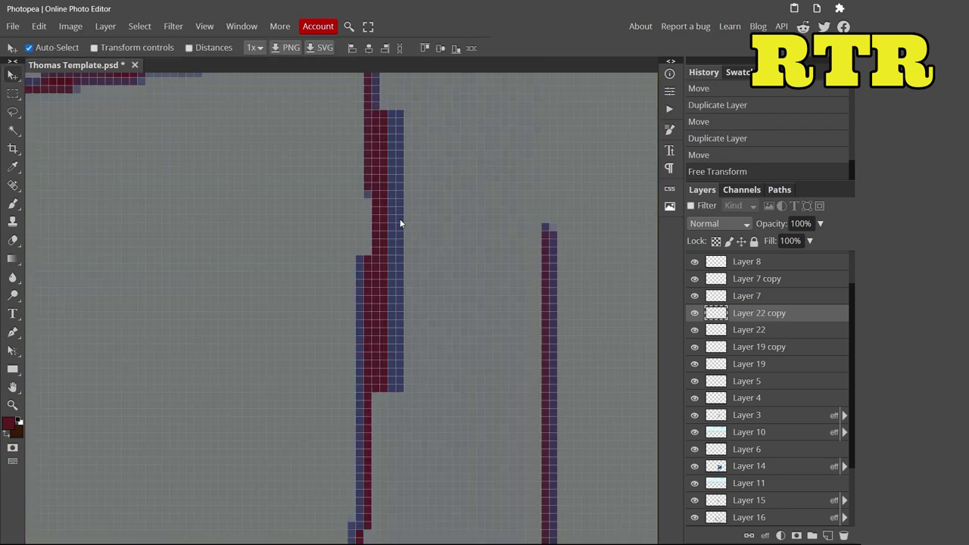
{"action": "key", "text": "Left"}
{"action": "left_click", "coordinate": [38, 26]}
{"action": "left_click", "coordinate": [147, 314]}
{"action": "left_click_drag", "start_coordinate": [379, 250], "coordinate": [384, 227]}
{"action": "key", "text": "Return"}
Step: Shift the rear lining strips up to join the tank panel's upper corner, undoing the accidental last move
{"action": "scroll", "coordinate": [376, 316], "scroll_direction": "down", "scroll_amount": 3}
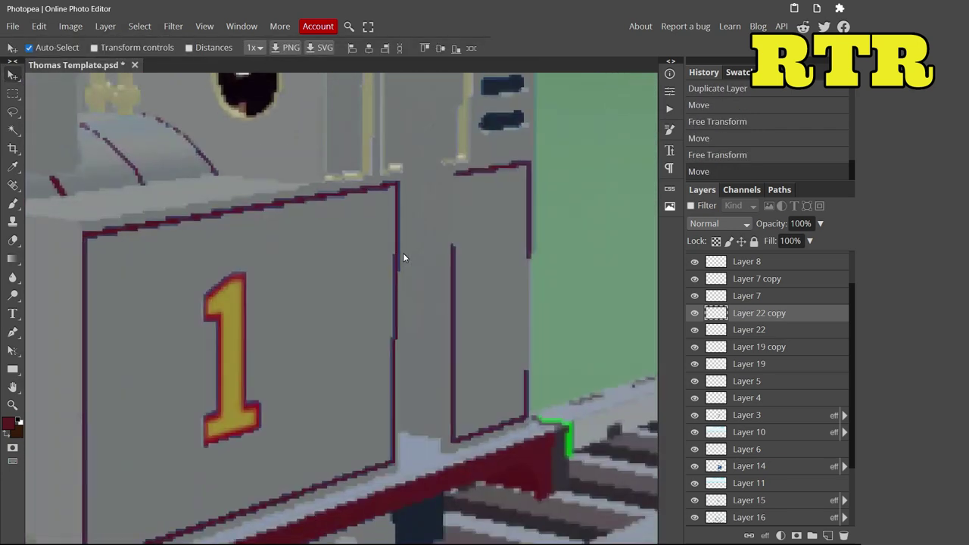
{"action": "scroll", "coordinate": [402, 253], "scroll_direction": "up", "scroll_amount": 3}
{"action": "left_click_drag", "start_coordinate": [394, 324], "coordinate": [400, 227]}
{"action": "scroll", "coordinate": [425, 374], "scroll_direction": "down", "scroll_amount": 3}
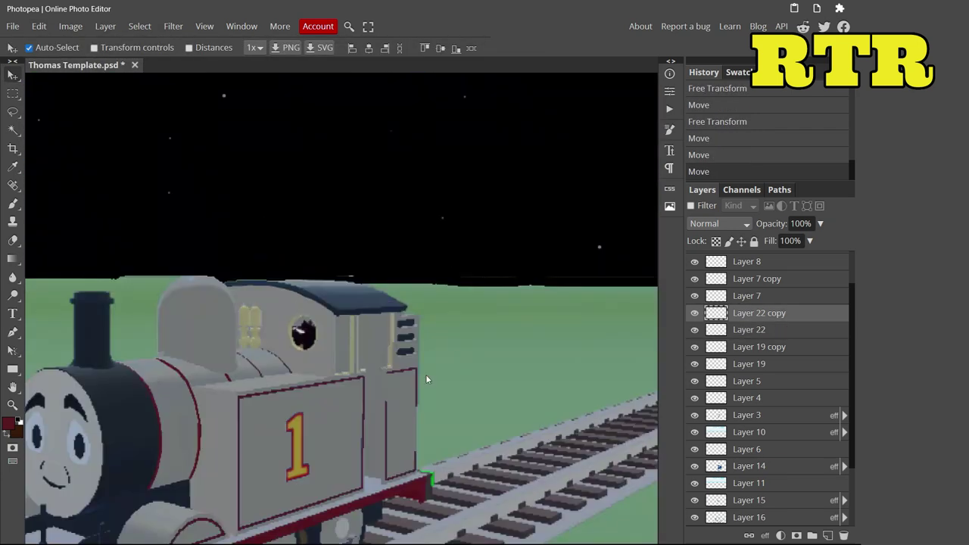
{"action": "scroll", "coordinate": [363, 409], "scroll_direction": "up", "scroll_amount": 3}
{"action": "left_click_drag", "start_coordinate": [363, 409], "coordinate": [369, 390]}
{"action": "scroll", "coordinate": [265, 390], "scroll_direction": "up", "scroll_amount": 2}
{"action": "scroll", "coordinate": [264, 390], "scroll_direction": "down", "scroll_amount": 3}
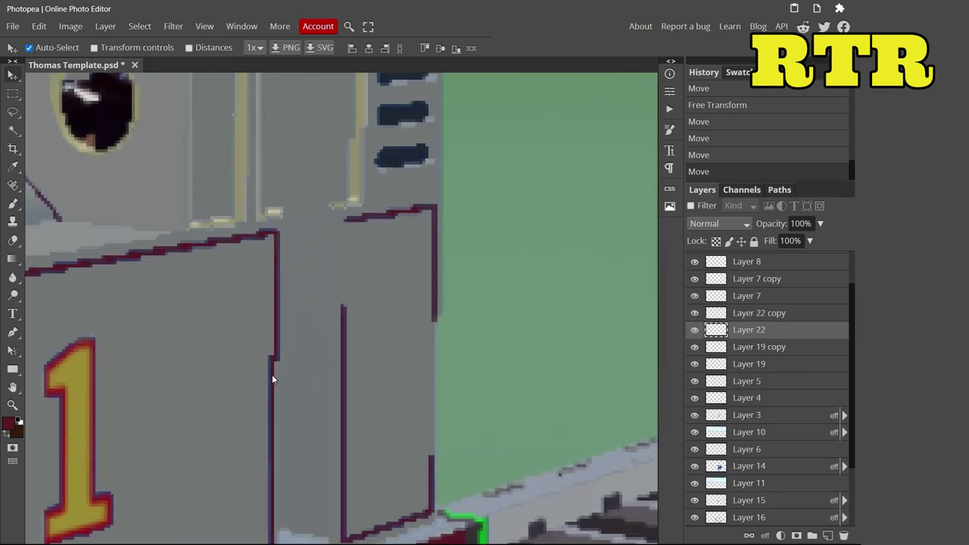
{"action": "left_click", "coordinate": [272, 374]}
{"action": "key", "text": "ctrl+z"}
{"action": "scroll", "coordinate": [602, 506], "scroll_direction": "up", "scroll_amount": 2}
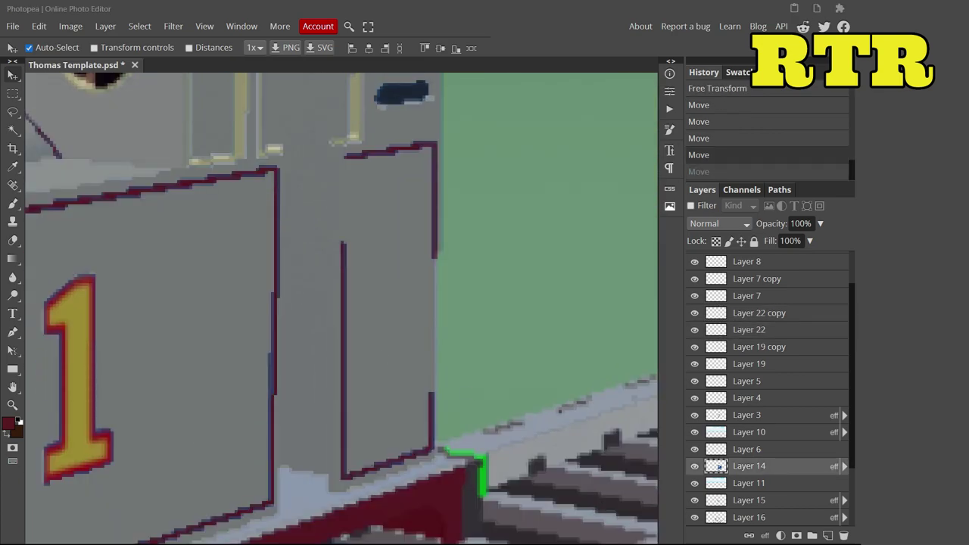
Step: Copy a strip of the cab side panel's front vertical lining from the Background, paste it and raise the pasted layer above Layer 7
{"action": "scroll", "coordinate": [241, 331], "scroll_direction": "down", "scroll_amount": 2}
{"action": "scroll", "coordinate": [262, 238], "scroll_direction": "up", "scroll_amount": 5}
{"action": "key", "text": "m"}
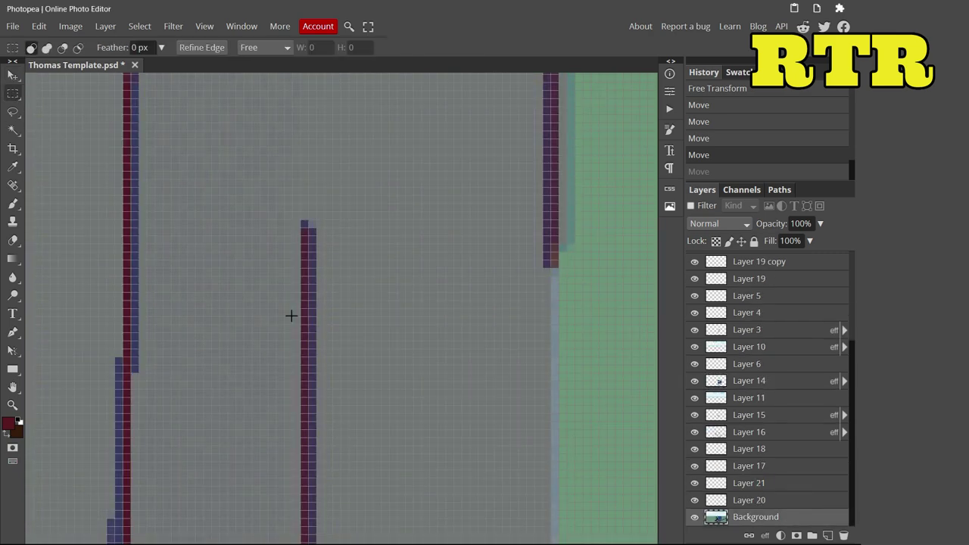
{"action": "left_click_drag", "start_coordinate": [301, 225], "coordinate": [309, 533]}
{"action": "key", "text": "ctrl+v"}
{"action": "key", "text": "ctrl+v"}
{"action": "key", "text": "ctrl+v"}
{"action": "key", "text": "v"}
{"action": "left_click_drag", "start_coordinate": [781, 262], "coordinate": [780, 259]}
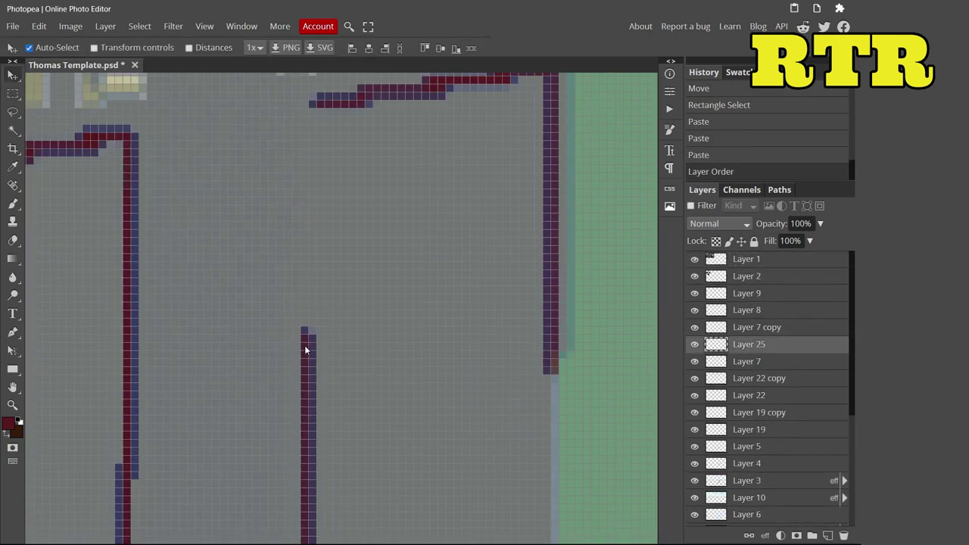
Step: Bring a pasted cab lining strip to the top of the stack and move it up to meet the cab panel's upper line
{"action": "left_click", "coordinate": [750, 499]}
{"action": "key", "text": "ctrl+shift+bracketright"}
{"action": "left_click", "coordinate": [340, 375]}
{"action": "key", "text": "ctrl+z"}
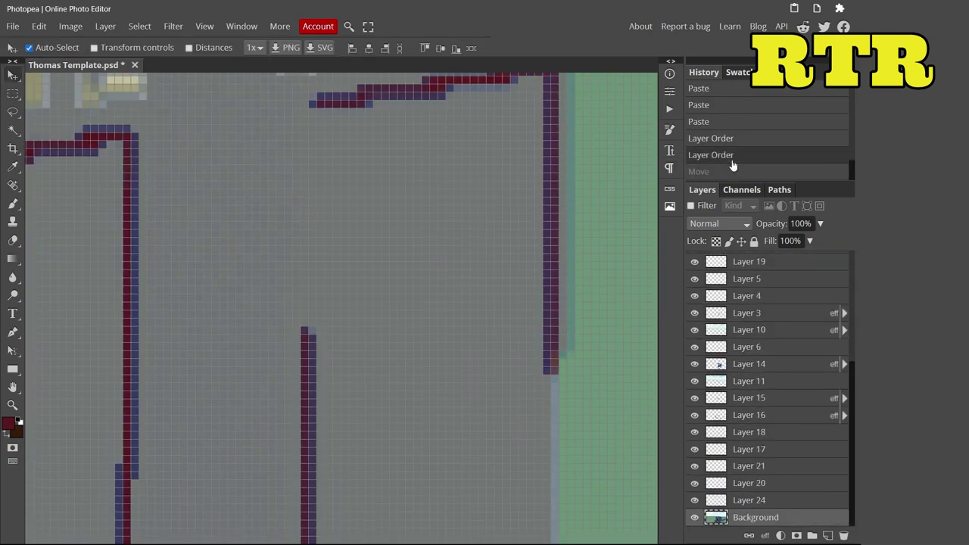
{"action": "scroll", "coordinate": [303, 331], "scroll_direction": "down", "scroll_amount": 3}
{"action": "scroll", "coordinate": [325, 339], "scroll_direction": "up", "scroll_amount": 4}
{"action": "key", "text": "m"}
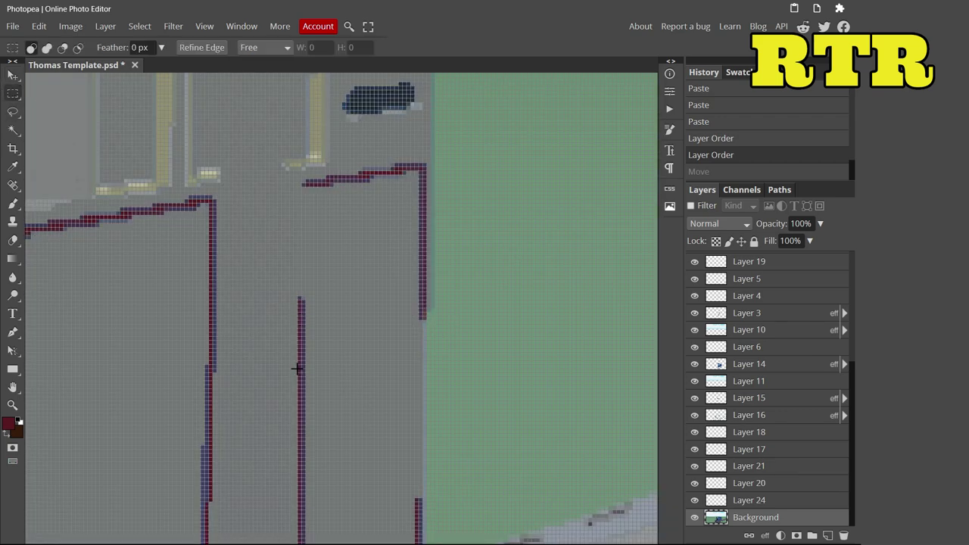
{"action": "left_click", "coordinate": [299, 351]}
{"action": "left_click_drag", "start_coordinate": [759, 521], "coordinate": [750, 328]}
{"action": "key", "text": "v"}
{"action": "left_click", "coordinate": [302, 310]}
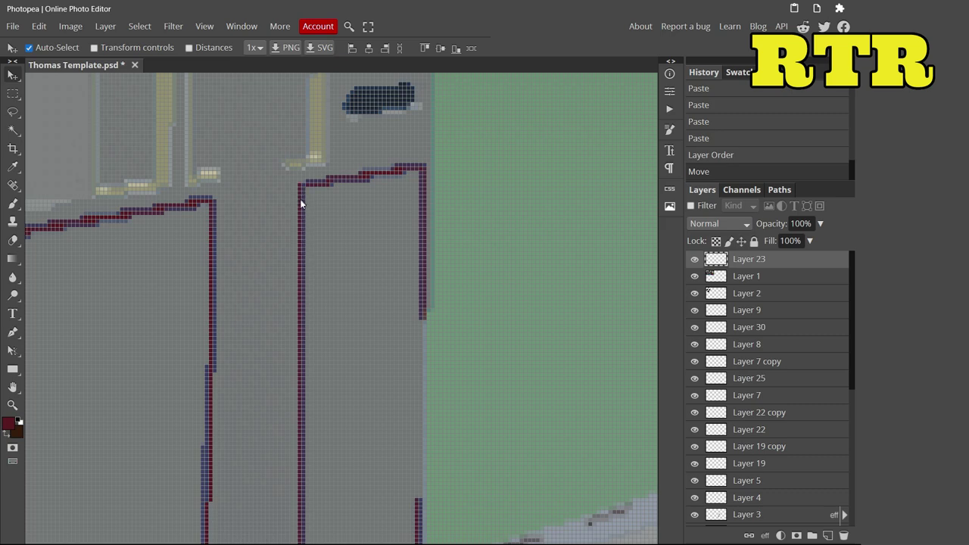
Step: Duplicate Layer 23 and place the copy along the missing part of the cab panel's rear vertical lining
{"action": "scroll", "coordinate": [334, 345], "scroll_direction": "up", "scroll_amount": 3}
{"action": "right_click", "coordinate": [727, 259]}
{"action": "left_click", "coordinate": [699, 249]}
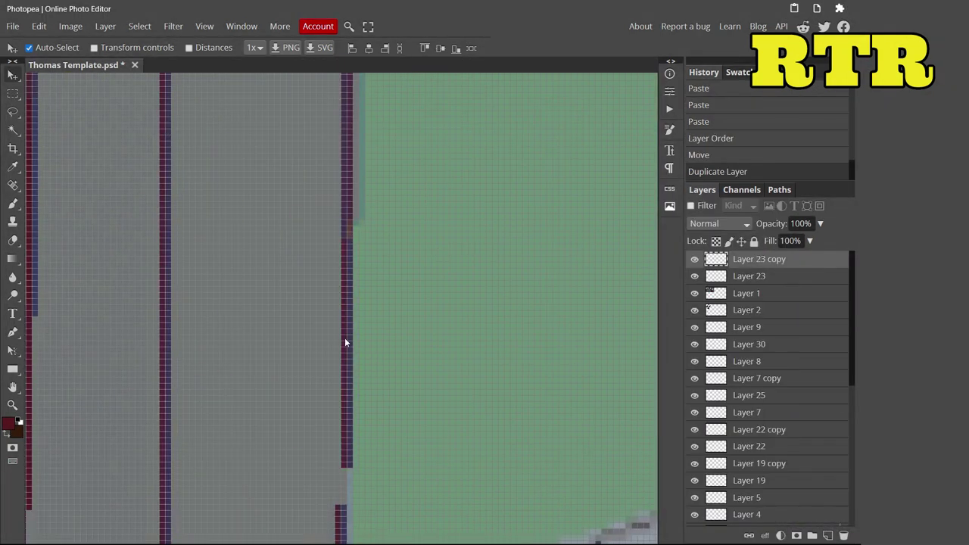
{"action": "left_click_drag", "start_coordinate": [345, 343], "coordinate": [337, 479]}
{"action": "double_click", "coordinate": [791, 262]}
{"action": "left_click", "coordinate": [491, 123]}
Step: Duplicate the rear cab lining strip again and move the copy down to close the gap above the panel's lower corner
{"action": "right_click", "coordinate": [754, 265]}
{"action": "left_click", "coordinate": [688, 252]}
{"action": "left_click_drag", "start_coordinate": [341, 250], "coordinate": [341, 282]}
{"action": "scroll", "coordinate": [523, 440], "scroll_direction": "down", "scroll_amount": 3}
{"action": "scroll", "coordinate": [530, 281], "scroll_direction": "up", "scroll_amount": 3}
{"action": "left_click", "coordinate": [528, 271]}
{"action": "scroll", "coordinate": [353, 297], "scroll_direction": "down", "scroll_amount": 5}
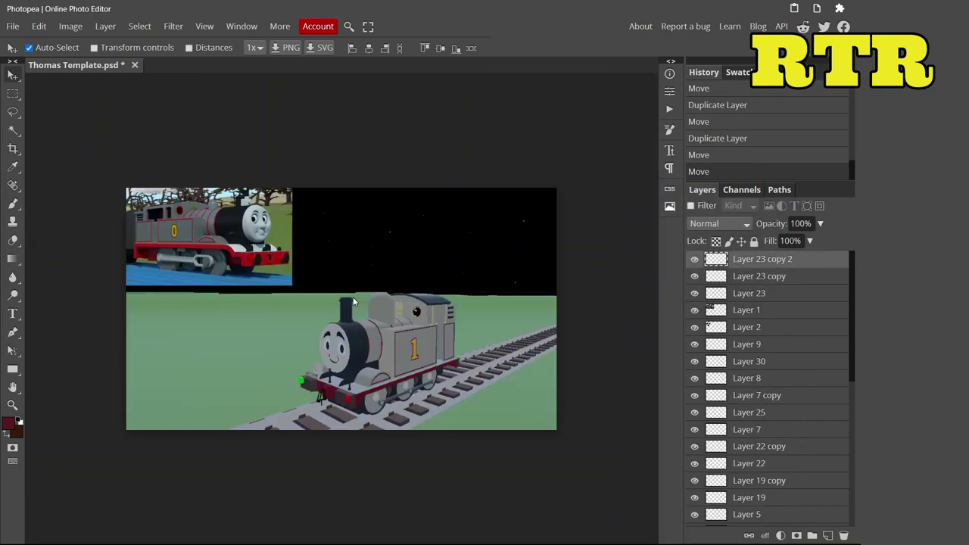
Step: Paint over the yellow number 1 on the tank side in the panel's grey, using a 9 px brush
{"action": "scroll", "coordinate": [352, 297], "scroll_direction": "up", "scroll_amount": 1}
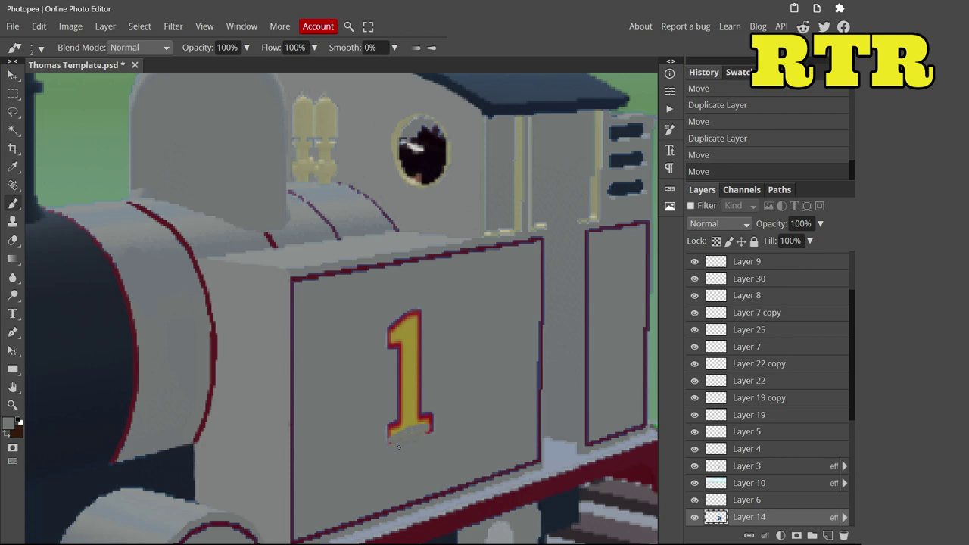
{"action": "left_click", "coordinate": [30, 47]}
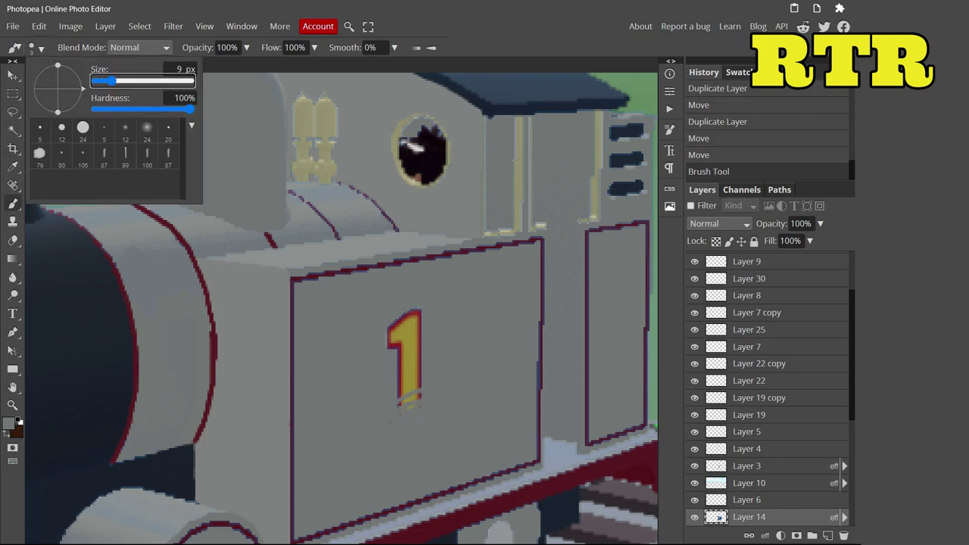
{"action": "left_click_drag", "start_coordinate": [398, 397], "coordinate": [409, 404]}
{"action": "scroll", "coordinate": [393, 340], "scroll_direction": "down", "scroll_amount": 5}
{"action": "scroll", "coordinate": [353, 370], "scroll_direction": "up", "scroll_amount": 6}
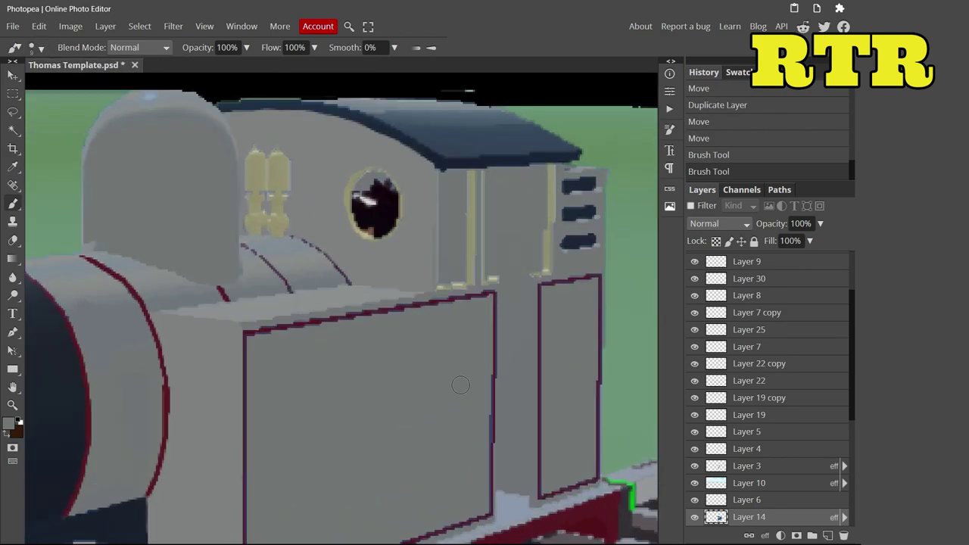
Step: Move Layer 23 and its two copies below Layer 2 in the layer stack
{"action": "scroll", "coordinate": [767, 341], "scroll_direction": "up", "scroll_amount": 3}
{"action": "left_click", "coordinate": [761, 259]}
{"action": "left_click_drag", "start_coordinate": [767, 301], "coordinate": [766, 336]}
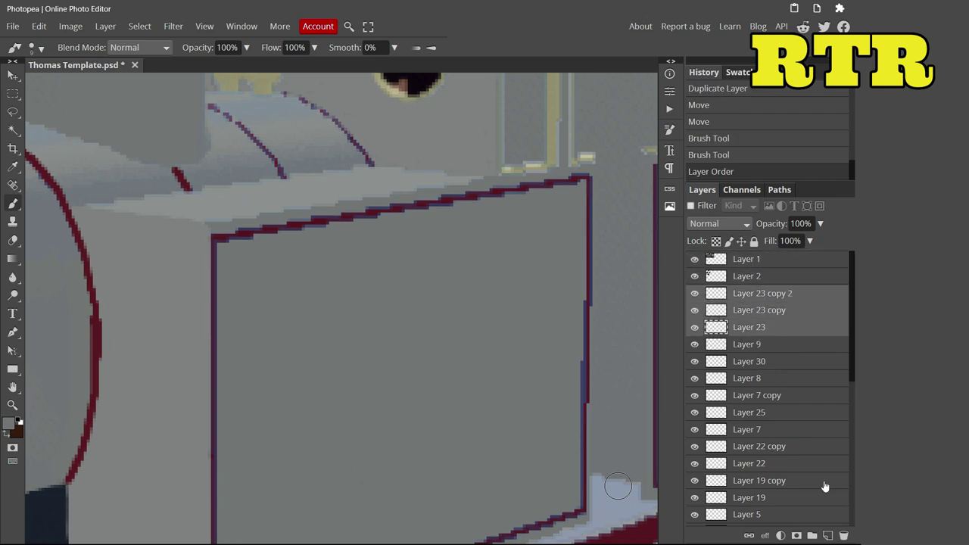
Step: Add the text 0 on the tank side in the Railway font at 24 px
{"action": "key", "text": "t"}
{"action": "left_click", "coordinate": [368, 401]}
{"action": "type", "text": "0"}
{"action": "scroll", "coordinate": [353, 378], "scroll_direction": "down", "scroll_amount": 5}
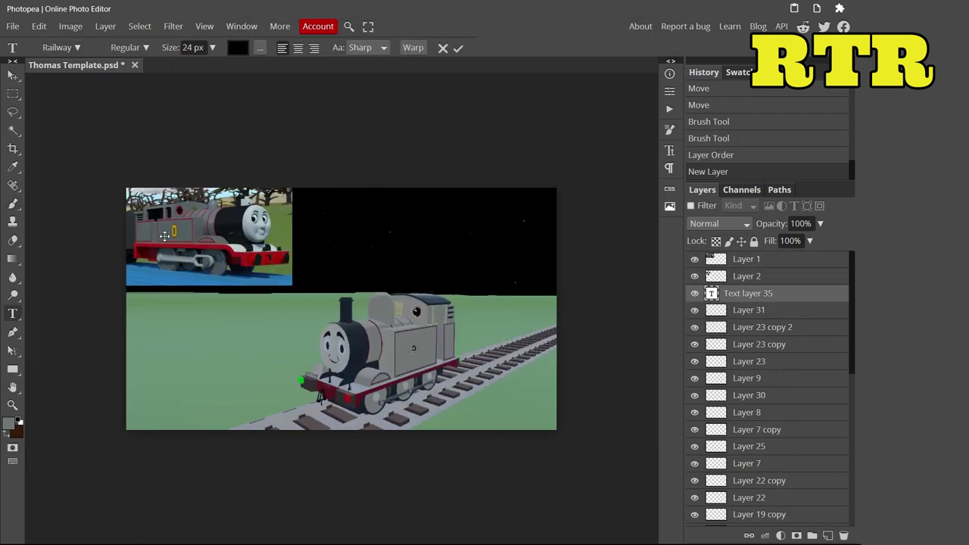
Step: Give the 0 text layer a dark red colour overlay, 571921
{"action": "scroll", "coordinate": [353, 379], "scroll_direction": "up", "scroll_amount": 5}
{"action": "right_click", "coordinate": [757, 293]}
{"action": "left_click", "coordinate": [649, 203]}
{"action": "left_click", "coordinate": [112, 280]}
{"action": "left_click", "coordinate": [381, 195]}
{"action": "left_click", "coordinate": [209, 245]}
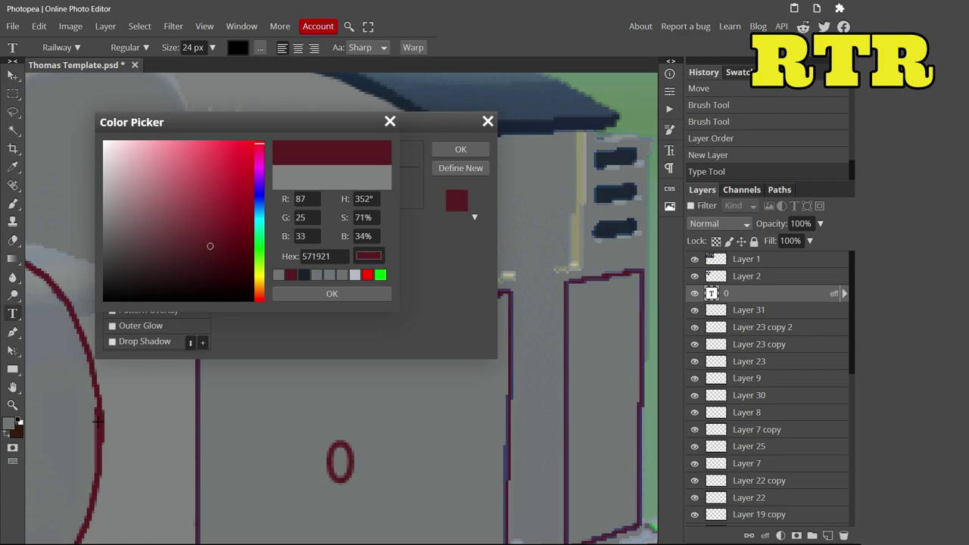
{"action": "left_click", "coordinate": [460, 149]}
{"action": "left_click", "coordinate": [460, 149]}
Step: Add a 3 px dark red outside stroke to the 0 and change its colour overlay to yellow 99981e
{"action": "right_click", "coordinate": [762, 300]}
{"action": "left_click", "coordinate": [649, 202]}
{"action": "left_click", "coordinate": [131, 216]}
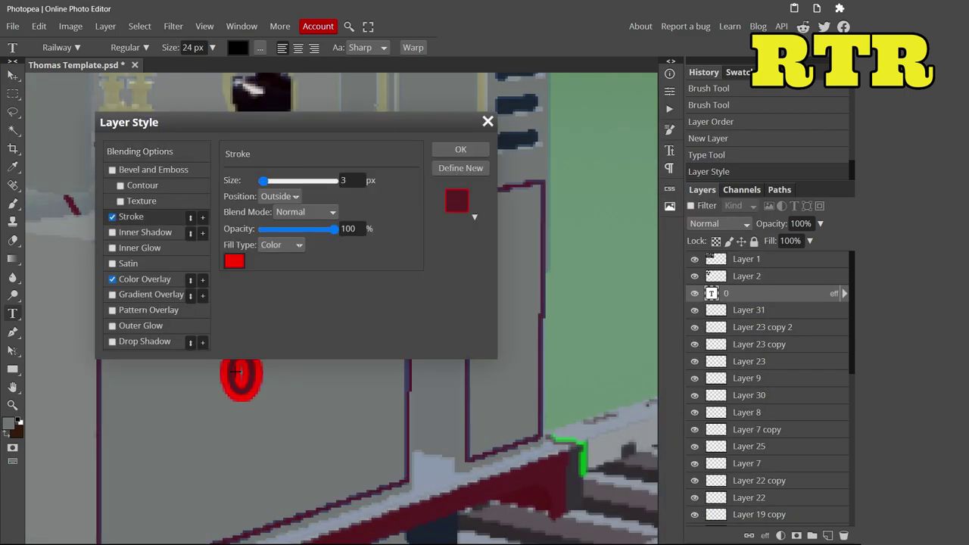
{"action": "left_click", "coordinate": [145, 280]}
{"action": "left_click", "coordinate": [234, 214]}
{"action": "left_click", "coordinate": [222, 201]}
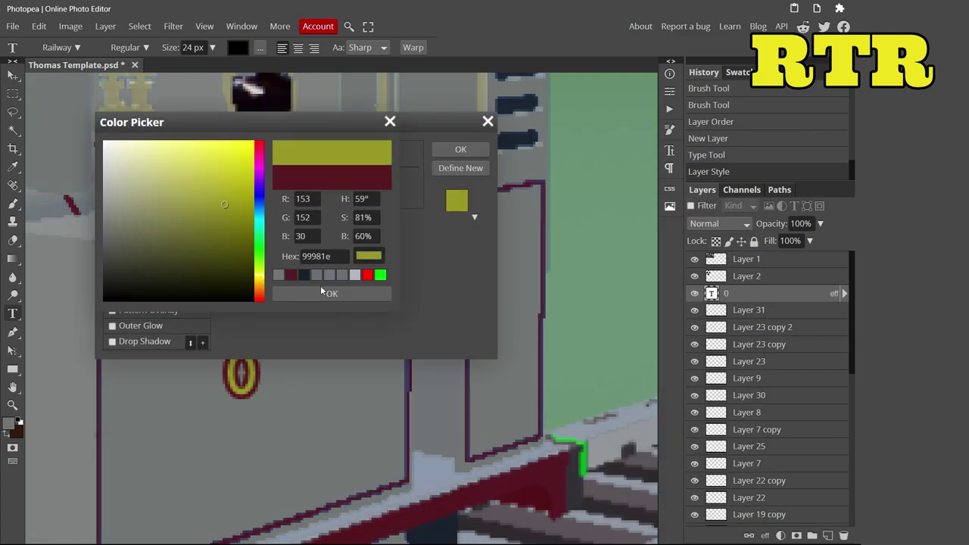
{"action": "left_click", "coordinate": [333, 294]}
{"action": "left_click", "coordinate": [460, 150]}
Step: Scale the 0 up to about 273% and position it in the middle of the tank side panel
{"action": "left_click", "coordinate": [38, 25]}
{"action": "left_click", "coordinate": [68, 250]}
{"action": "left_click_drag", "start_coordinate": [294, 312], "coordinate": [292, 385]}
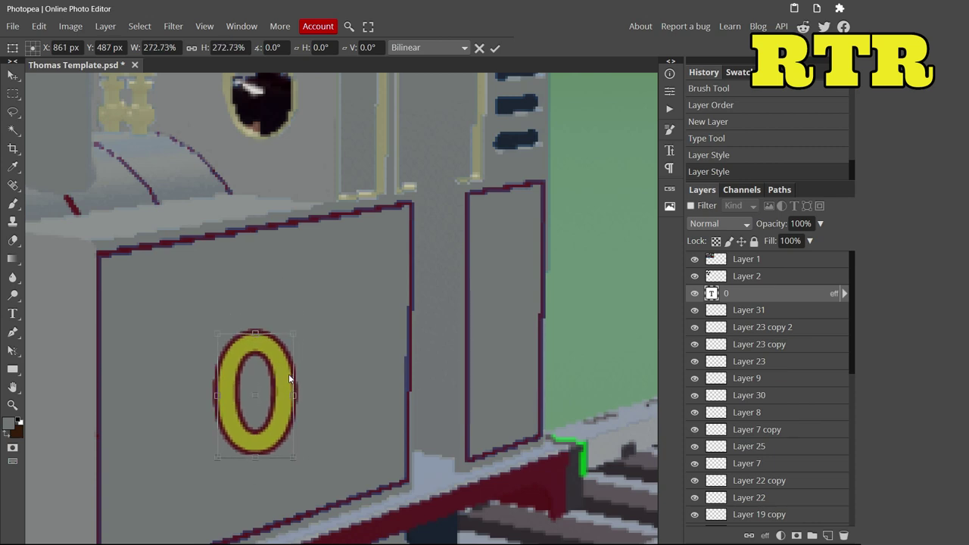
{"action": "key", "text": "Return"}
Step: Merge the 0 text with the empty layer below, then warp and position it to follow the tank side's slant
{"action": "right_click", "coordinate": [762, 294]}
{"action": "left_click", "coordinate": [660, 489]}
{"action": "left_click", "coordinate": [39, 26]}
{"action": "mouse_move", "coordinate": [75, 333]}
{"action": "left_click", "coordinate": [204, 432]}
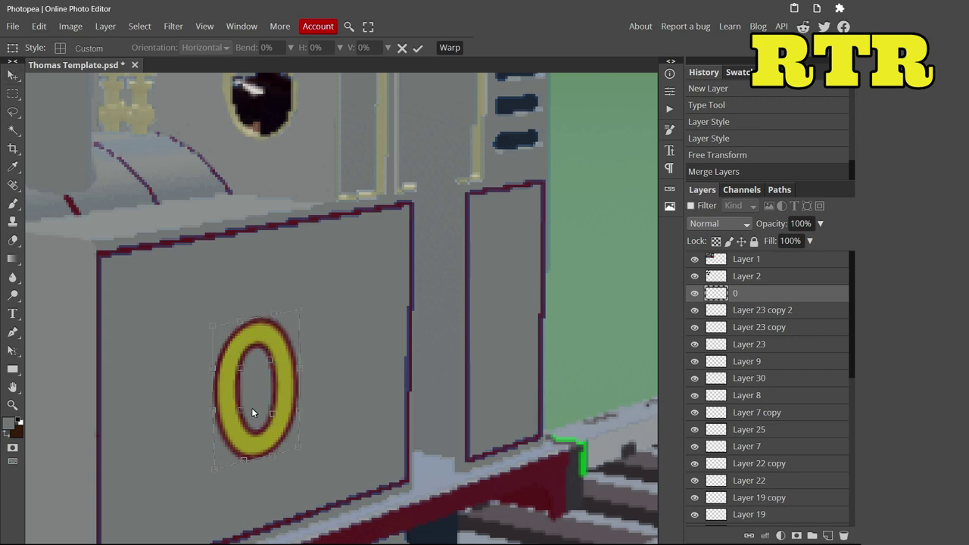
{"action": "left_click", "coordinate": [12, 75]}
{"action": "scroll", "coordinate": [267, 377], "scroll_direction": "down", "scroll_amount": 5}
{"action": "scroll", "coordinate": [277, 351], "scroll_direction": "up", "scroll_amount": 5}
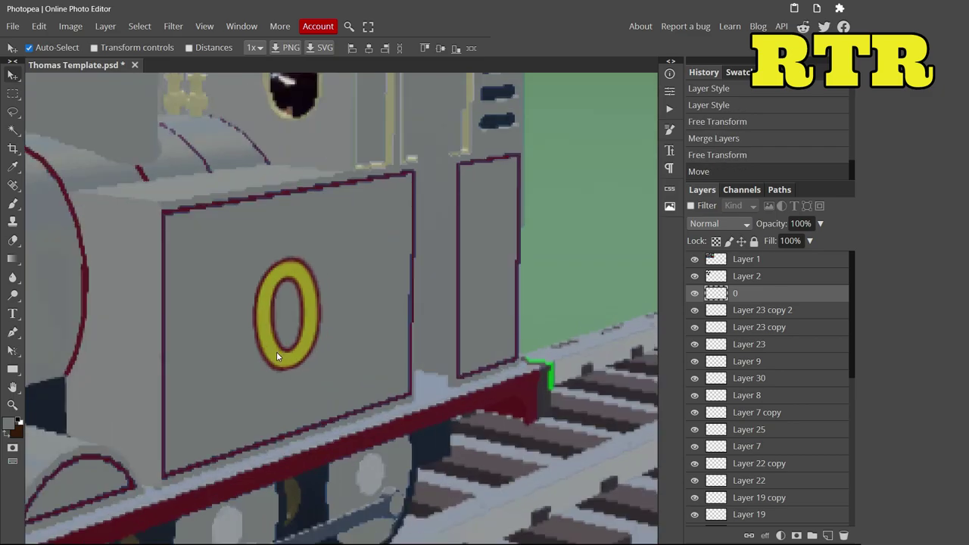
{"action": "scroll", "coordinate": [276, 352], "scroll_direction": "down", "scroll_amount": 4}
{"action": "scroll", "coordinate": [240, 305], "scroll_direction": "up", "scroll_amount": 3}
{"action": "scroll", "coordinate": [363, 303], "scroll_direction": "down", "scroll_amount": 4}
{"action": "scroll", "coordinate": [379, 341], "scroll_direction": "up", "scroll_amount": 6}
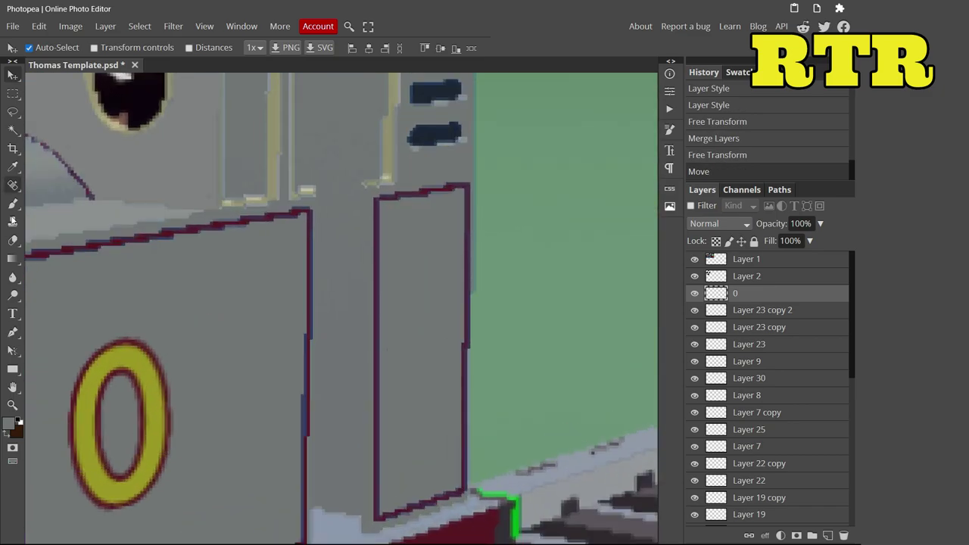
Step: On a new layer, paint grey 727575 over the pale patches between the two red-lined side panels and erase the overspill at the footplate
{"action": "key", "text": "b"}
{"action": "left_click", "coordinate": [9, 422]}
{"action": "key", "text": "Return"}
{"action": "key", "text": "ctrl+shift+n"}
{"action": "key", "text": "bracketleft"}
{"action": "key", "text": "bracketleft"}
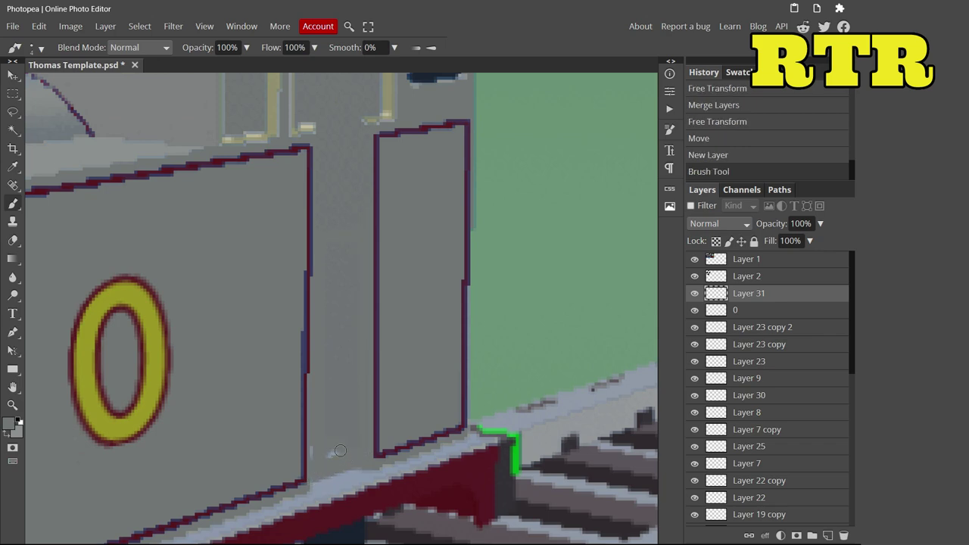
{"action": "left_click", "coordinate": [708, 154]}
{"action": "left_click", "coordinate": [333, 457]}
{"action": "key", "text": "e"}
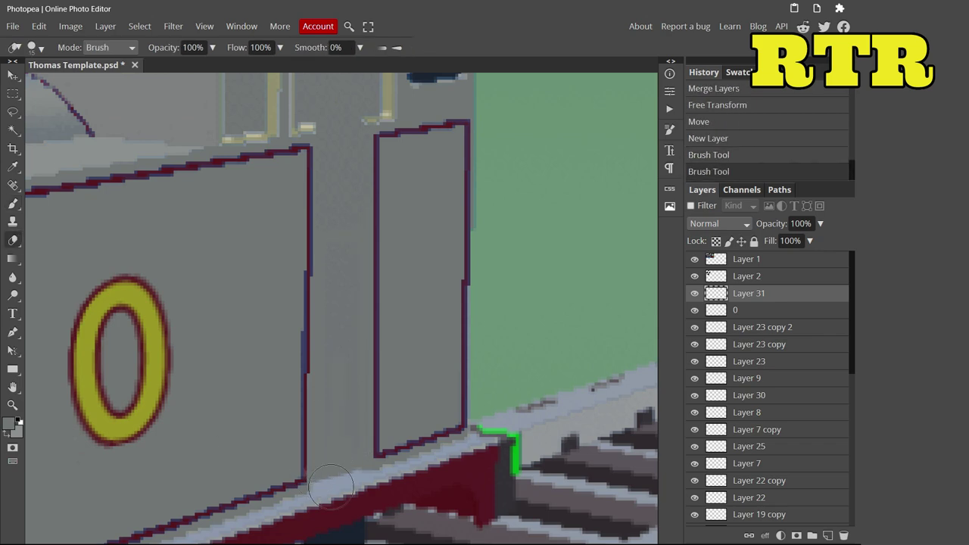
{"action": "left_click", "coordinate": [361, 484]}
{"action": "scroll", "coordinate": [360, 484], "scroll_direction": "up", "scroll_amount": 1}
Step: Set the brush colour to near-black and add an empty layer directly below the grey touch-up layer
{"action": "key", "text": "v"}
{"action": "key", "text": "b"}
{"action": "left_click", "coordinate": [9, 423]}
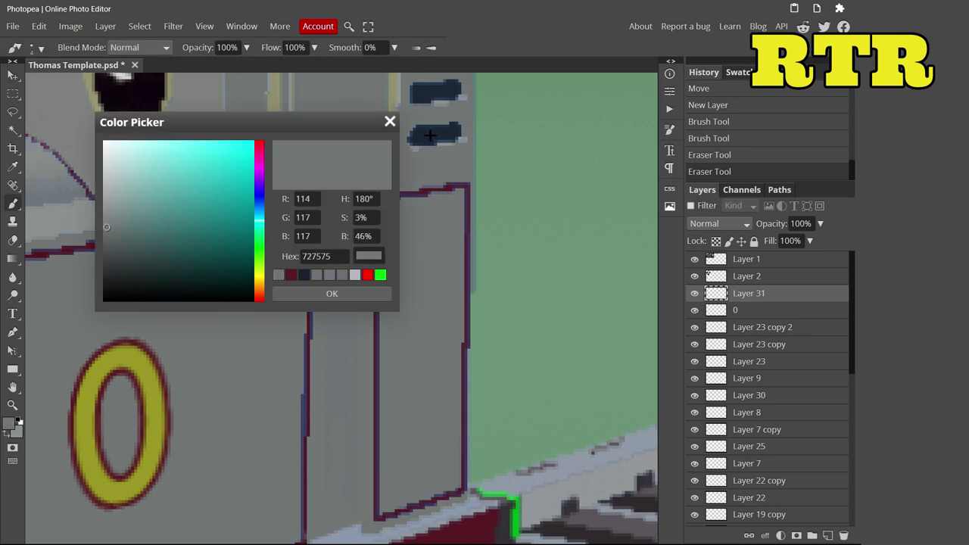
{"action": "scroll", "coordinate": [222, 487], "scroll_direction": "up", "scroll_amount": 5}
{"action": "left_click", "coordinate": [332, 293]}
{"action": "left_click", "coordinate": [827, 535]}
{"action": "key", "text": "ctrl+["}
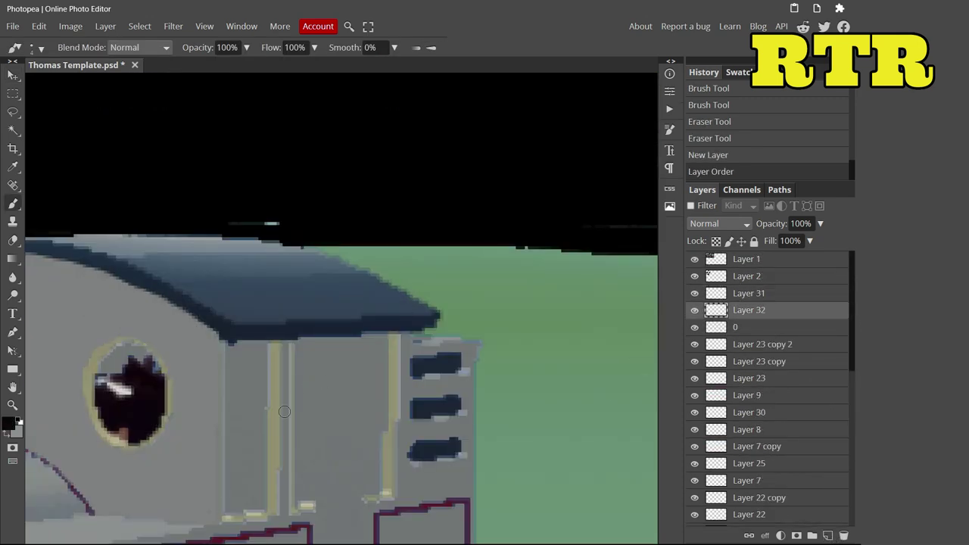
Step: Fill the cab doorway with near-black, following the cream trim and extending down between the two red-lined panels
{"action": "left_click_drag", "start_coordinate": [350, 426], "coordinate": [351, 484]}
{"action": "scroll", "coordinate": [324, 420], "scroll_direction": "down", "scroll_amount": 5}
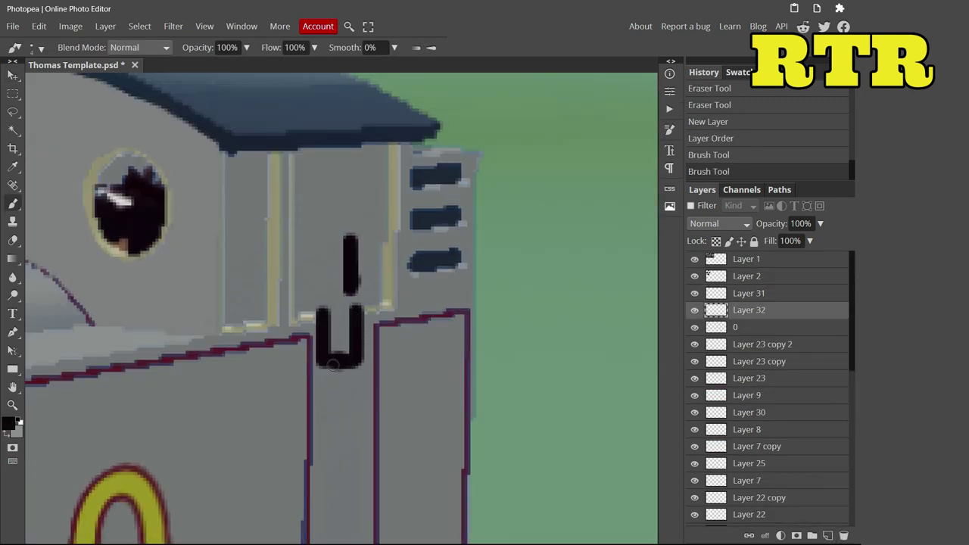
{"action": "scroll", "coordinate": [341, 303], "scroll_direction": "down", "scroll_amount": 5}
{"action": "scroll", "coordinate": [340, 303], "scroll_direction": "up", "scroll_amount": 4}
{"action": "key", "text": "b"}
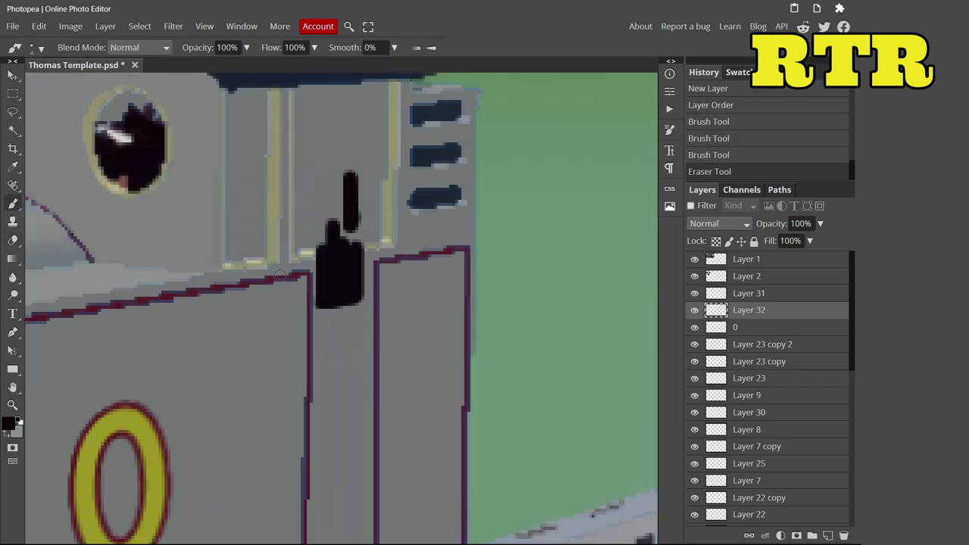
{"action": "scroll", "coordinate": [341, 303], "scroll_direction": "down", "scroll_amount": 5}
{"action": "scroll", "coordinate": [507, 229], "scroll_direction": "up", "scroll_amount": 5}
{"action": "scroll", "coordinate": [508, 229], "scroll_direction": "up", "scroll_amount": 2}
{"action": "left_click_drag", "start_coordinate": [429, 95], "coordinate": [430, 203]}
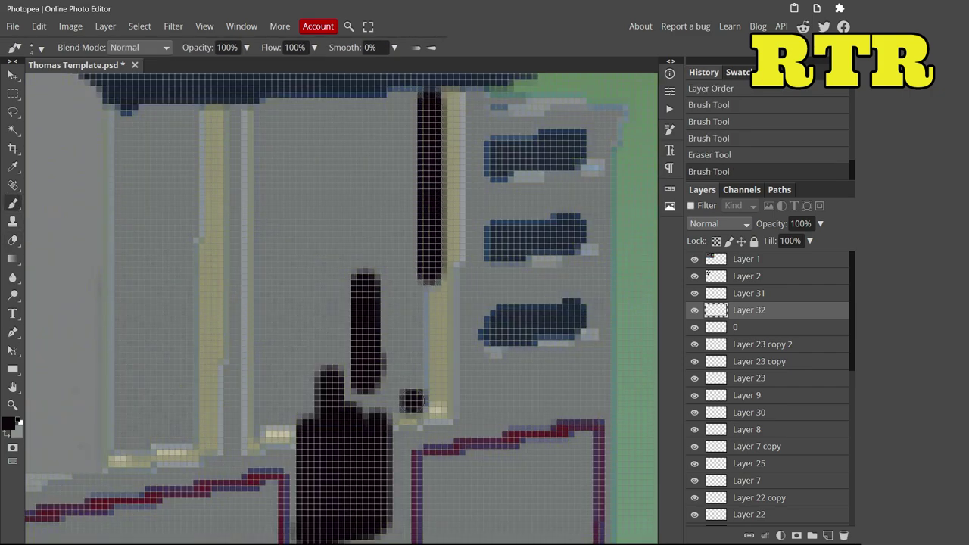
{"action": "mouse_move", "coordinate": [412, 400]}
{"action": "left_mouse_down"}
{"action": "mouse_move", "coordinate": [370, 318]}
{"action": "mouse_move", "coordinate": [266, 412]}
{"action": "mouse_move", "coordinate": [322, 98]}
{"action": "mouse_move", "coordinate": [359, 288]}
{"action": "mouse_move", "coordinate": [303, 159]}
{"action": "mouse_move", "coordinate": [333, 121]}
{"action": "mouse_move", "coordinate": [386, 129]}
{"action": "left_mouse_up"}
{"action": "scroll", "coordinate": [381, 394], "scroll_direction": "down", "scroll_amount": 3}
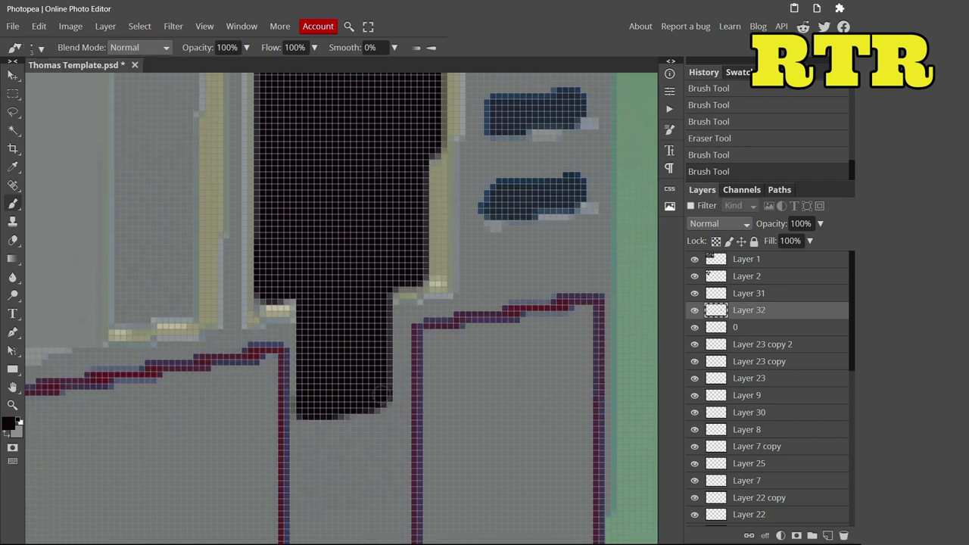
Step: Paint the narrow opening beside the cab doorway and the reflections in the round cab window near-black
{"action": "scroll", "coordinate": [305, 422], "scroll_direction": "up", "scroll_amount": 4}
{"action": "mouse_move", "coordinate": [121, 523]}
{"action": "left_mouse_down"}
{"action": "mouse_move", "coordinate": [121, 401]}
{"action": "mouse_move", "coordinate": [193, 176]}
{"action": "mouse_move", "coordinate": [133, 492]}
{"action": "mouse_move", "coordinate": [176, 424]}
{"action": "mouse_move", "coordinate": [143, 257]}
{"action": "mouse_move", "coordinate": [174, 197]}
{"action": "mouse_move", "coordinate": [201, 178]}
{"action": "left_mouse_up"}
{"action": "key", "text": "ctrl+0"}
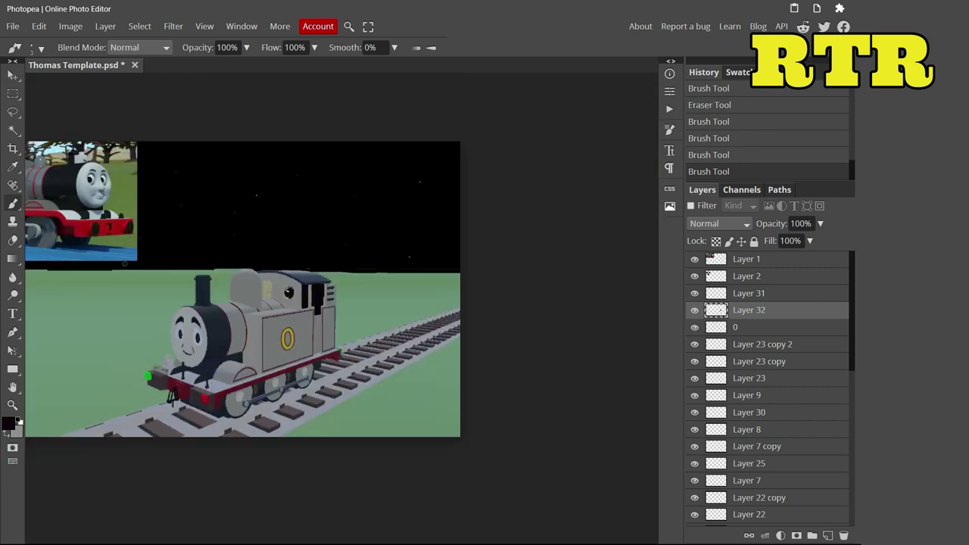
{"action": "scroll", "coordinate": [418, 310], "scroll_direction": "up", "scroll_amount": 5}
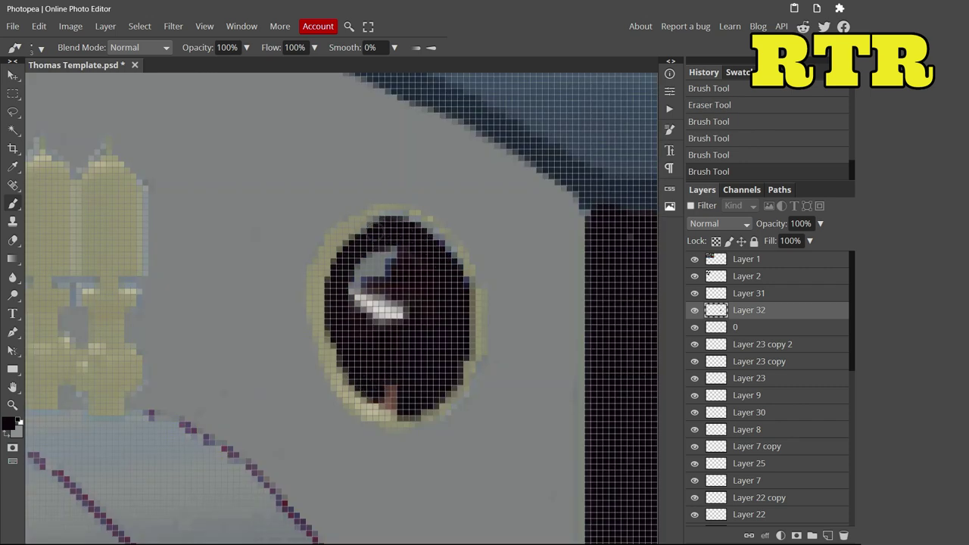
{"action": "mouse_move", "coordinate": [371, 228]}
{"action": "left_mouse_down"}
{"action": "mouse_move", "coordinate": [394, 318]}
{"action": "mouse_move", "coordinate": [389, 393]}
{"action": "left_mouse_up"}
{"action": "key", "text": "ctrl+0"}
Step: On a new layer above the touch-ups, cover the engine's facial features with the grey face colour using a 14 px brush
{"action": "scroll", "coordinate": [344, 298], "scroll_direction": "up", "scroll_amount": 5}
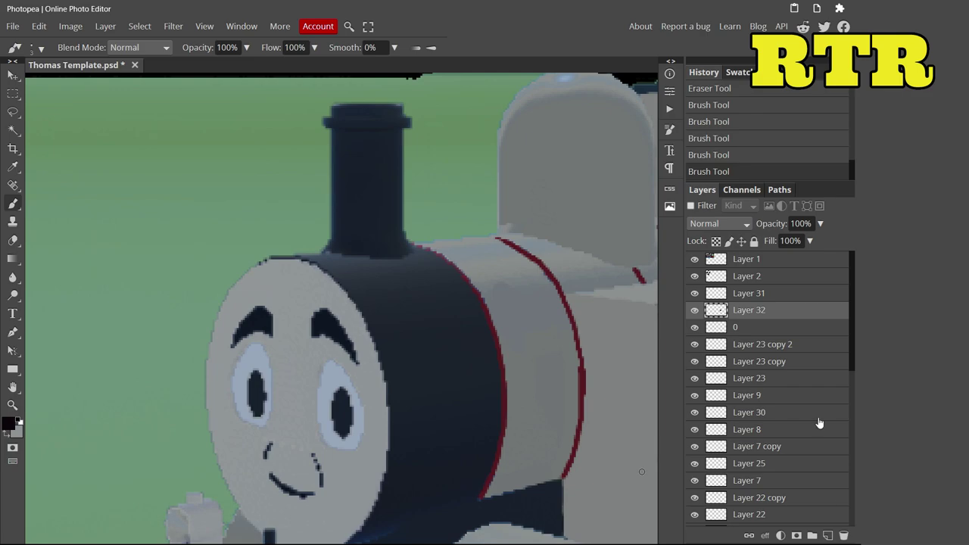
{"action": "left_click", "coordinate": [762, 301]}
{"action": "left_click", "coordinate": [828, 536]}
{"action": "key", "text": "ctrl+z"}
{"action": "key", "text": "ctrl+z"}
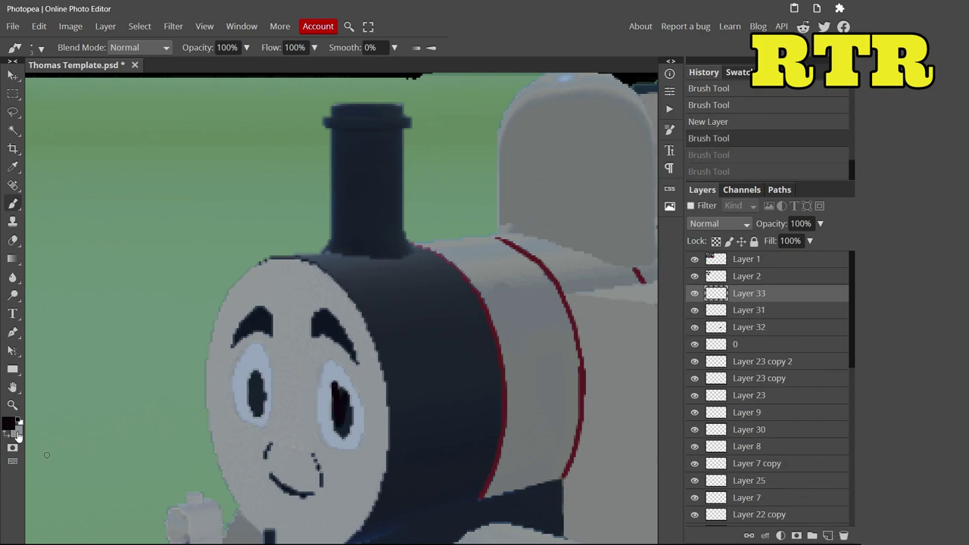
{"action": "left_click", "coordinate": [8, 422]}
{"action": "left_click", "coordinate": [340, 292]}
{"action": "left_click", "coordinate": [31, 47]}
{"action": "left_click_drag", "start_coordinate": [114, 76], "coordinate": [143, 76]}
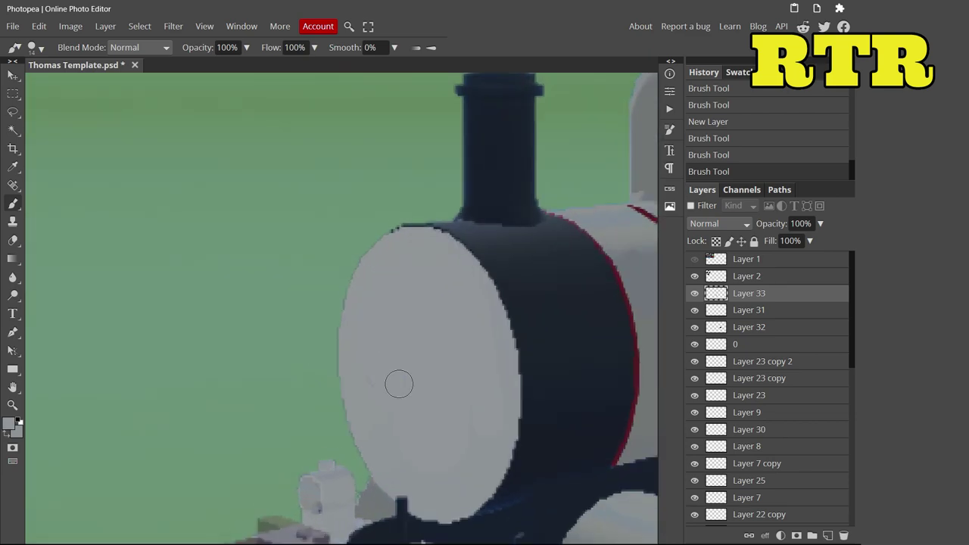
Step: Try painting an angular near-black eye on the near side of the blank face with a 2 px brush
{"action": "scroll", "coordinate": [399, 384], "scroll_direction": "up", "scroll_amount": 2}
{"action": "left_click", "coordinate": [9, 422]}
{"action": "left_click", "coordinate": [86, 316]}
{"action": "left_click", "coordinate": [331, 296]}
{"action": "left_click", "coordinate": [31, 47]}
{"action": "key", "text": "bracketleft"}
{"action": "key", "text": "bracketleft"}
{"action": "key", "text": "bracketleft"}
{"action": "left_click", "coordinate": [317, 319]}
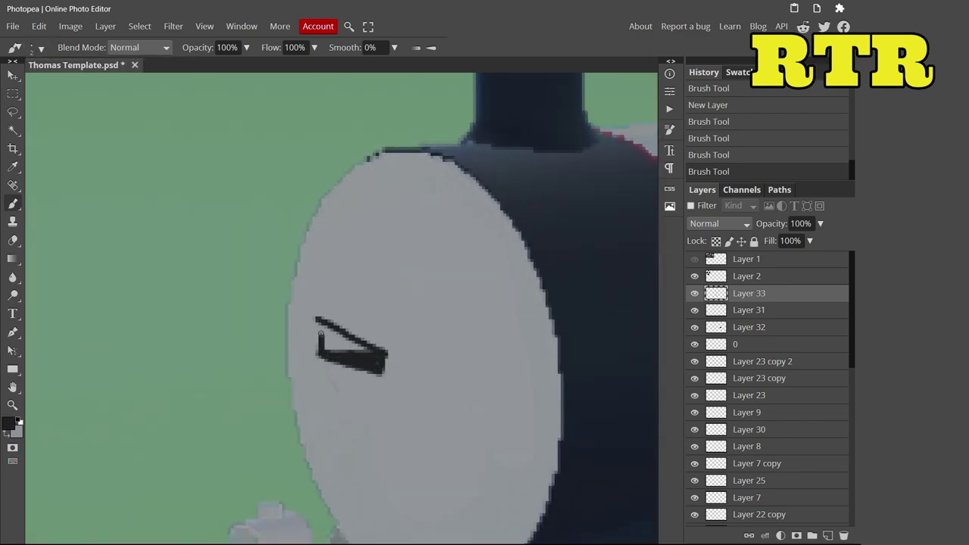
{"action": "scroll", "coordinate": [336, 350], "scroll_direction": "up", "scroll_amount": 4}
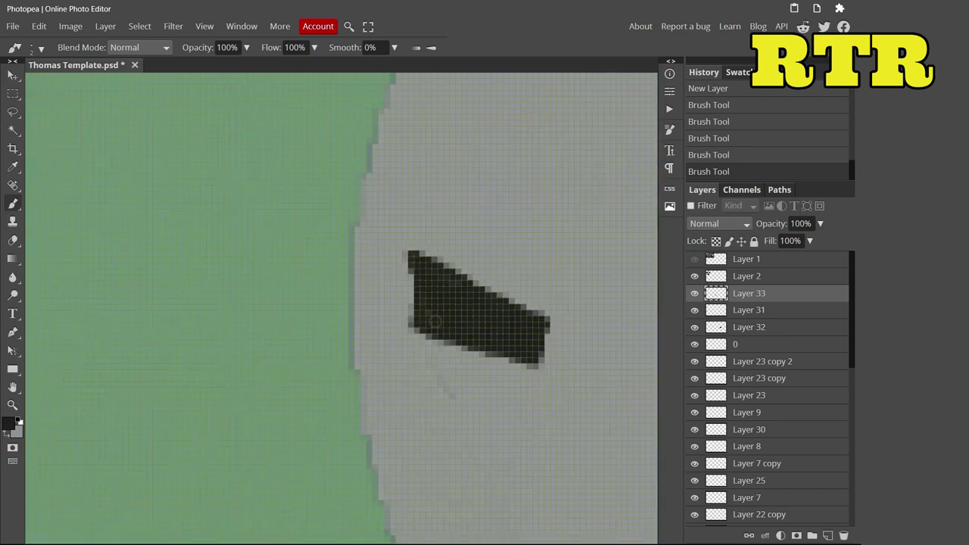
{"action": "mouse_move", "coordinate": [413, 262]}
{"action": "left_mouse_down"}
{"action": "mouse_move", "coordinate": [422, 137]}
{"action": "mouse_move", "coordinate": [579, 294]}
{"action": "mouse_move", "coordinate": [557, 315]}
{"action": "mouse_move", "coordinate": [447, 178]}
{"action": "mouse_move", "coordinate": [469, 257]}
{"action": "left_mouse_up"}
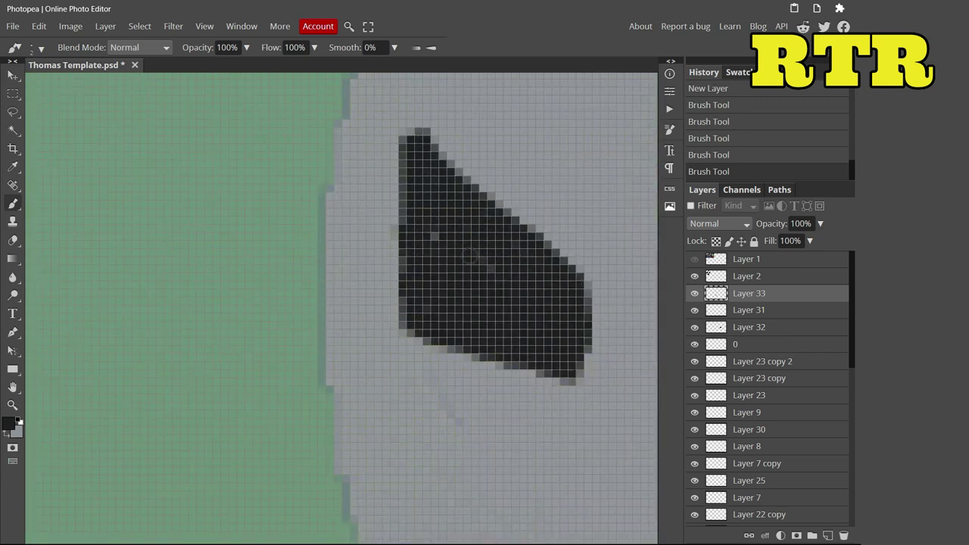
Step: Trim the eye's outline with the eraser and reshape its outer edge with the brush
{"action": "left_click", "coordinate": [12, 241]}
{"action": "left_click_drag", "start_coordinate": [342, 308], "coordinate": [341, 175]}
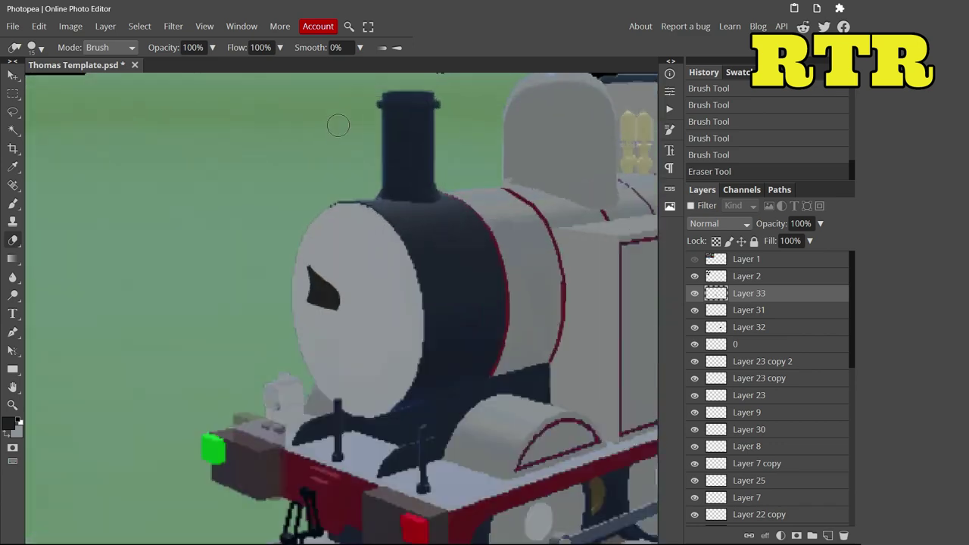
{"action": "scroll", "coordinate": [304, 355], "scroll_direction": "down", "scroll_amount": 3}
{"action": "key", "text": "b"}
{"action": "left_click_drag", "start_coordinate": [304, 327], "coordinate": [306, 383]}
{"action": "scroll", "coordinate": [170, 449], "scroll_direction": "down", "scroll_amount": 1}
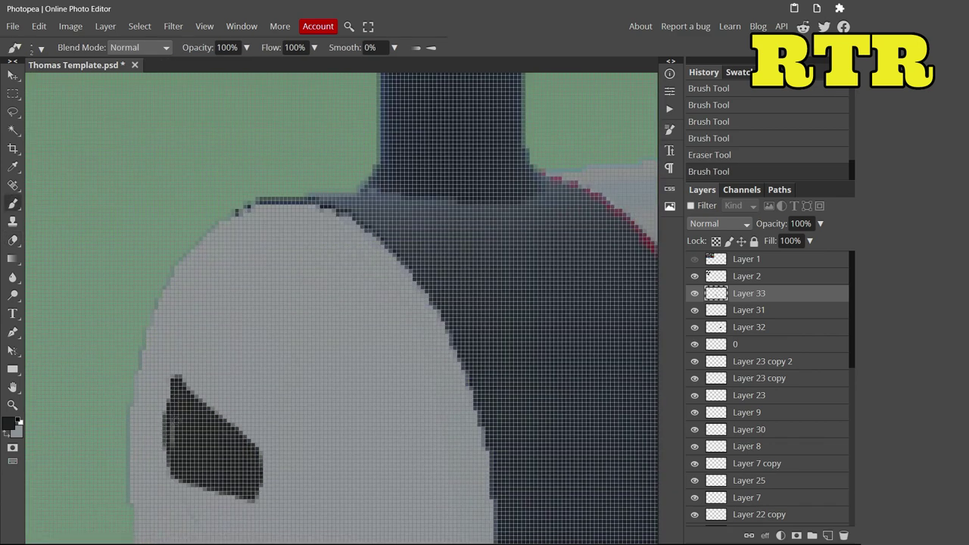
Step: Erase around the eye's upper tip and cover the exposed eyebrow with the grey face colour
{"action": "left_click", "coordinate": [12, 240]}
{"action": "left_click_drag", "start_coordinate": [190, 371], "coordinate": [198, 339]}
{"action": "key", "text": "b"}
{"action": "left_click", "coordinate": [9, 425]}
{"action": "left_click", "coordinate": [313, 283]}
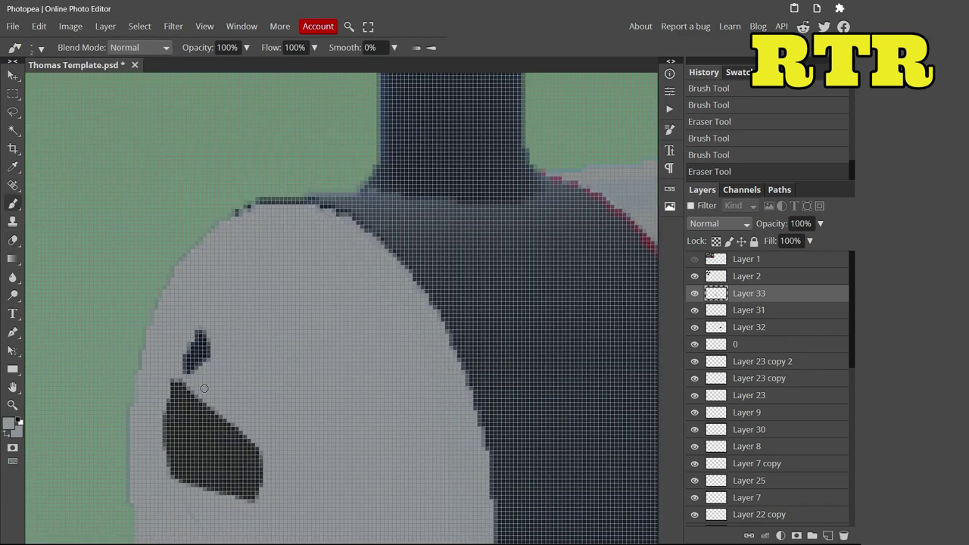
{"action": "scroll", "coordinate": [211, 368], "scroll_direction": "down", "scroll_amount": 5}
Step: Select the painted eye with the Magic Wand and paste two copies of it as new layers
{"action": "key", "text": "w"}
{"action": "left_click", "coordinate": [217, 211]}
{"action": "key", "text": "ctrl+c"}
{"action": "key", "text": "ctrl+v"}
{"action": "key", "text": "ctrl+v"}
Step: Flip, rotate and scale the upper eye copy to about 110%, placing it as the face's second eye
{"action": "left_click", "coordinate": [38, 26]}
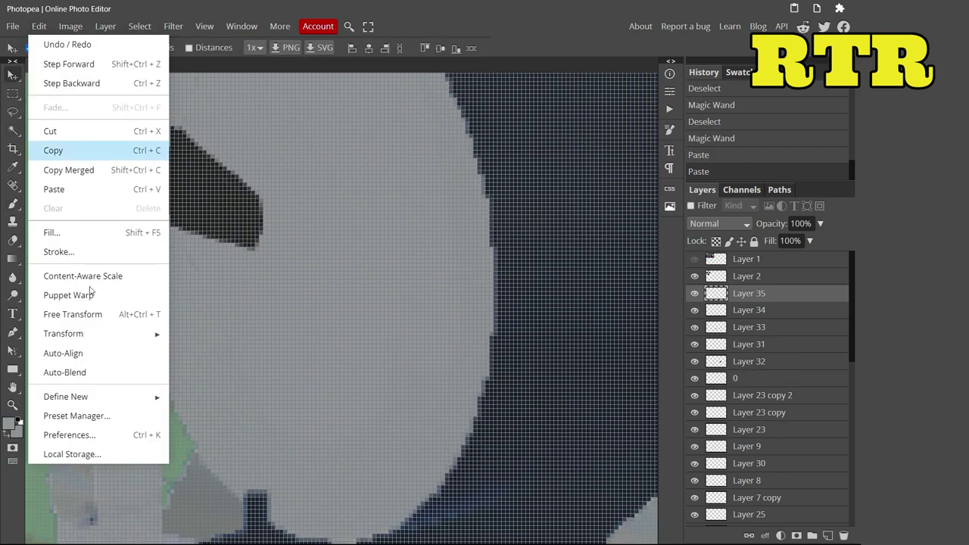
{"action": "left_click", "coordinate": [57, 236]}
{"action": "key", "text": "Return"}
{"action": "key", "text": "ctrl+t"}
{"action": "left_click_drag", "start_coordinate": [164, 190], "coordinate": [312, 264]}
{"action": "scroll", "coordinate": [144, 159], "scroll_direction": "down", "scroll_amount": 2}
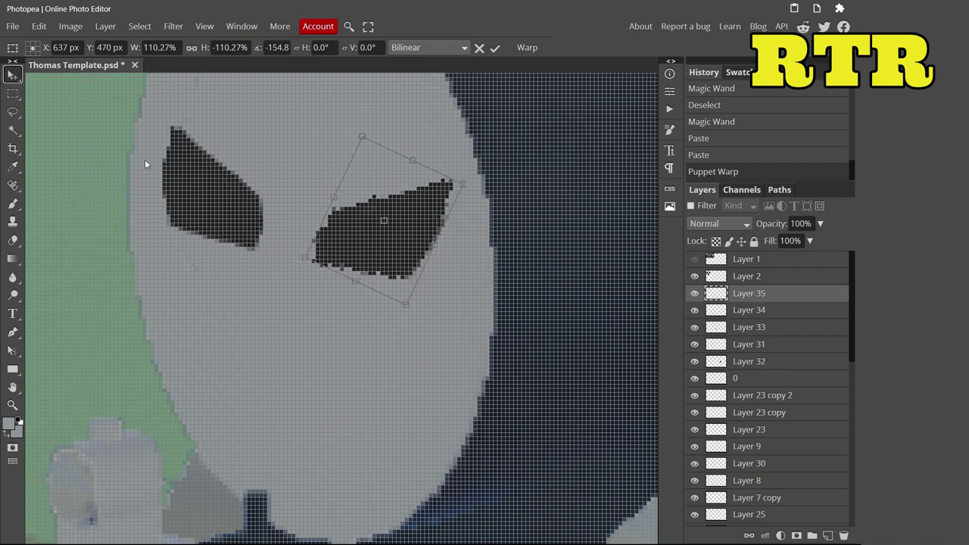
{"action": "key", "text": "Return"}
{"action": "scroll", "coordinate": [402, 246], "scroll_direction": "down", "scroll_amount": 3}
{"action": "scroll", "coordinate": [402, 246], "scroll_direction": "up", "scroll_amount": 5}
{"action": "left_click", "coordinate": [38, 25]}
{"action": "left_click", "coordinate": [65, 313]}
{"action": "key", "text": "Return"}
Step: Try drawing slanted near-black eyebrows above both eyes
{"action": "key", "text": "b"}
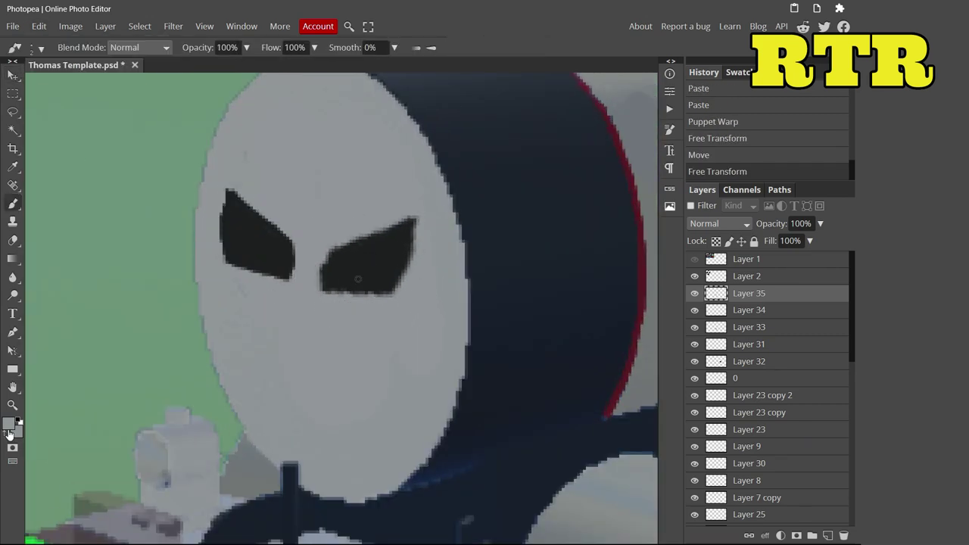
{"action": "scroll", "coordinate": [277, 360], "scroll_direction": "up", "scroll_amount": 3}
{"action": "key", "text": "x"}
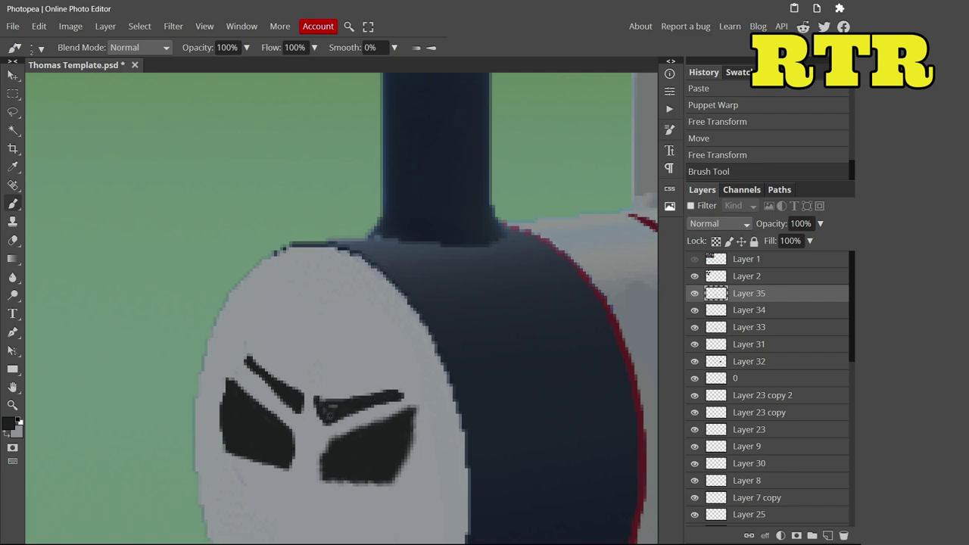
{"action": "scroll", "coordinate": [340, 378], "scroll_direction": "down", "scroll_amount": 3}
{"action": "scroll", "coordinate": [341, 379], "scroll_direction": "up", "scroll_amount": 4}
Step: Erase the transformed second eye and both eyebrows from the face
{"action": "key", "text": "e"}
{"action": "mouse_move", "coordinate": [431, 409]}
{"action": "left_mouse_down"}
{"action": "mouse_move", "coordinate": [400, 396]}
{"action": "mouse_move", "coordinate": [324, 420]}
{"action": "left_mouse_up"}
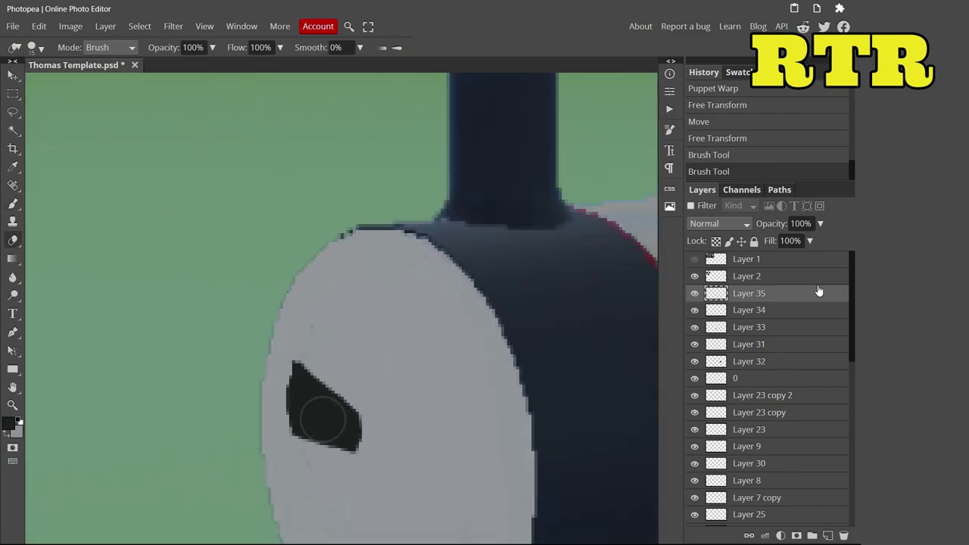
{"action": "scroll", "coordinate": [287, 356], "scroll_direction": "down", "scroll_amount": 3}
{"action": "scroll", "coordinate": [288, 356], "scroll_direction": "up", "scroll_amount": 5}
{"action": "key", "text": "b"}
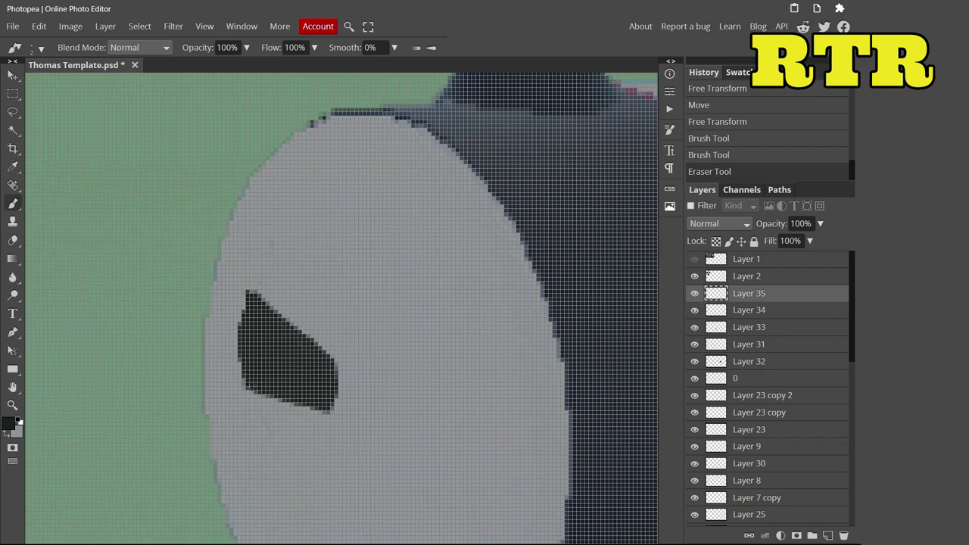
Step: Delete the two eye copy layers and cover the remaining eye with the grey face colour
{"action": "left_click", "coordinate": [762, 312], "text": "ctrl"}
{"action": "key", "text": "Delete"}
{"action": "key", "text": "e"}
{"action": "mouse_move", "coordinate": [302, 272]}
{"action": "left_mouse_down"}
{"action": "mouse_move", "coordinate": [258, 348]}
{"action": "mouse_move", "coordinate": [55, 395]}
{"action": "left_mouse_up"}
{"action": "key", "text": "b"}
{"action": "mouse_move", "coordinate": [303, 379]}
{"action": "left_mouse_down"}
{"action": "mouse_move", "coordinate": [291, 411]}
{"action": "mouse_move", "coordinate": [311, 257]}
{"action": "left_mouse_up"}
Step: On a new layer, paint a rounded near-black eye on the left half of the face with a 9 px brush
{"action": "key", "text": "ctrl+shift+n"}
{"action": "left_click", "coordinate": [9, 422]}
{"action": "left_click", "coordinate": [113, 281]}
{"action": "left_click", "coordinate": [336, 296]}
{"action": "left_click", "coordinate": [32, 47]}
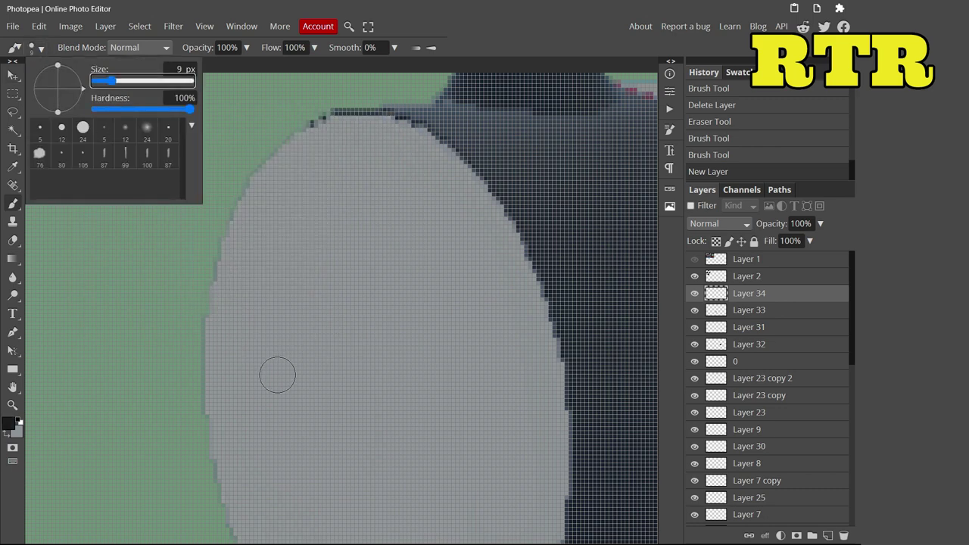
{"action": "left_click_drag", "start_coordinate": [277, 375], "coordinate": [296, 318]}
{"action": "scroll", "coordinate": [341, 341], "scroll_direction": "down", "scroll_amount": 5}
{"action": "scroll", "coordinate": [416, 327], "scroll_direction": "up", "scroll_amount": 5}
{"action": "left_click_drag", "start_coordinate": [412, 356], "coordinate": [417, 327]}
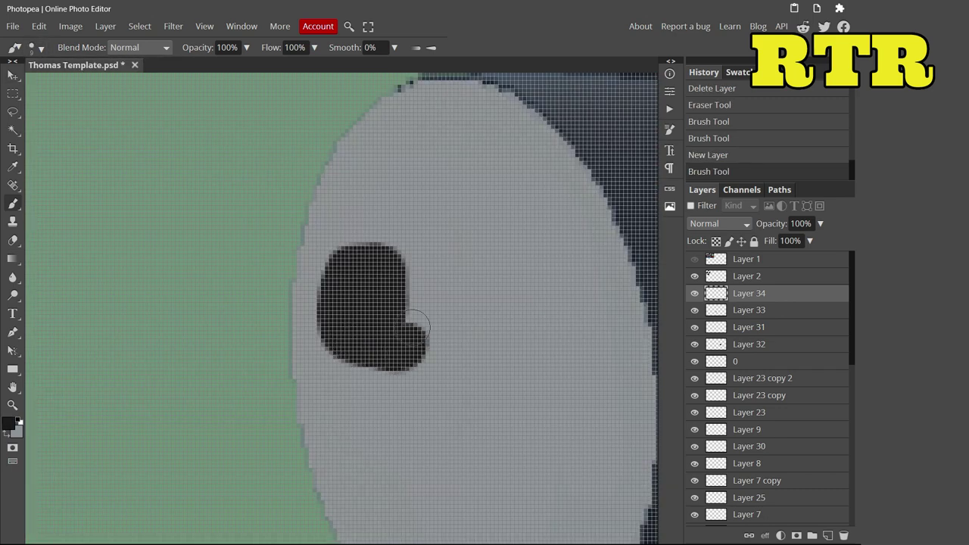
Step: Erase the top of the painted eye to an angry slant and touch up its rounded corners with the brush
{"action": "left_click", "coordinate": [13, 240]}
{"action": "mouse_move", "coordinate": [411, 396]}
{"action": "left_mouse_down"}
{"action": "mouse_move", "coordinate": [449, 316]}
{"action": "mouse_move", "coordinate": [300, 236]}
{"action": "left_mouse_up"}
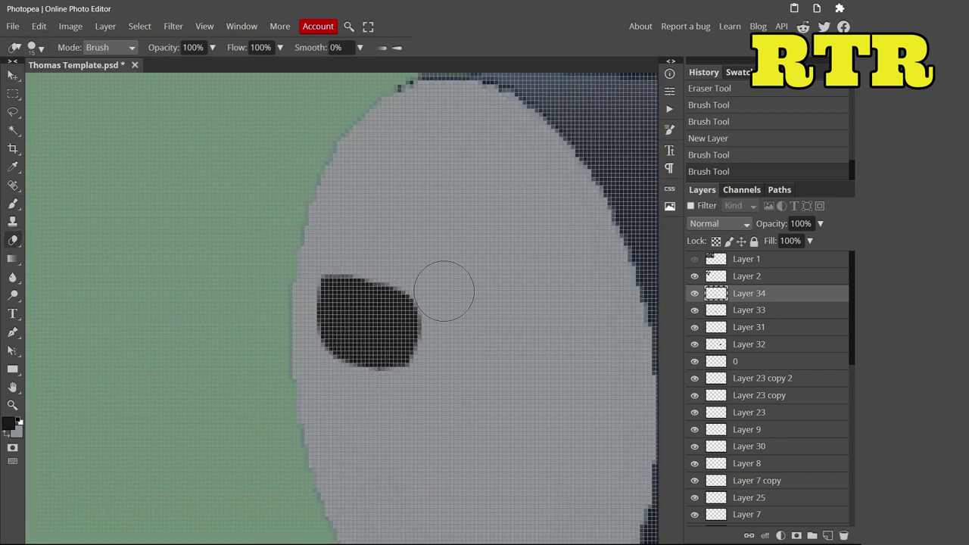
{"action": "left_click", "coordinate": [12, 203]}
{"action": "left_click_drag", "start_coordinate": [333, 299], "coordinate": [409, 314]}
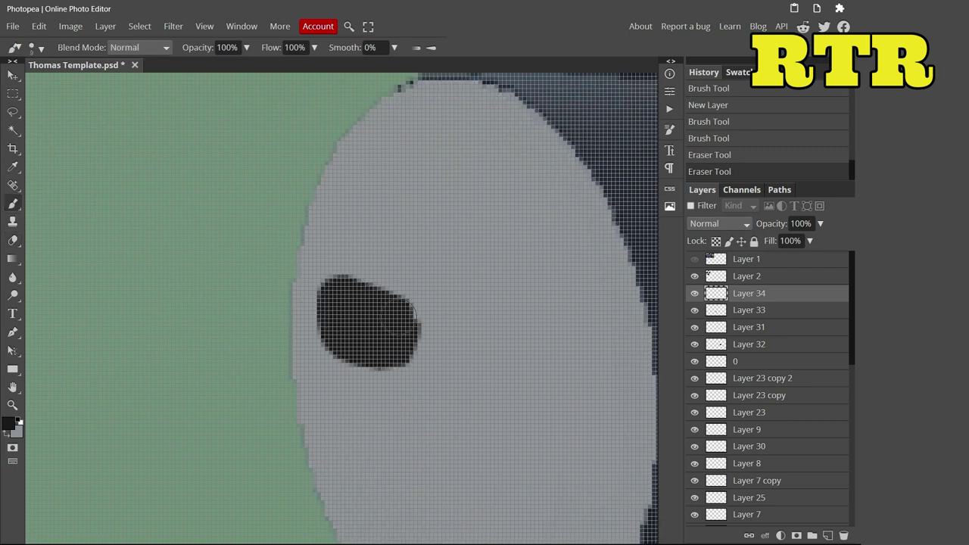
Step: Paint a wider second near-black eye on the right half of the face and trim both eyes into angular, four-sided shapes
{"action": "scroll", "coordinate": [424, 341], "scroll_direction": "down", "scroll_amount": 2}
{"action": "mouse_move", "coordinate": [518, 318]}
{"action": "left_mouse_down"}
{"action": "mouse_move", "coordinate": [556, 329]}
{"action": "mouse_move", "coordinate": [538, 285]}
{"action": "mouse_move", "coordinate": [516, 330]}
{"action": "mouse_move", "coordinate": [563, 306]}
{"action": "left_mouse_up"}
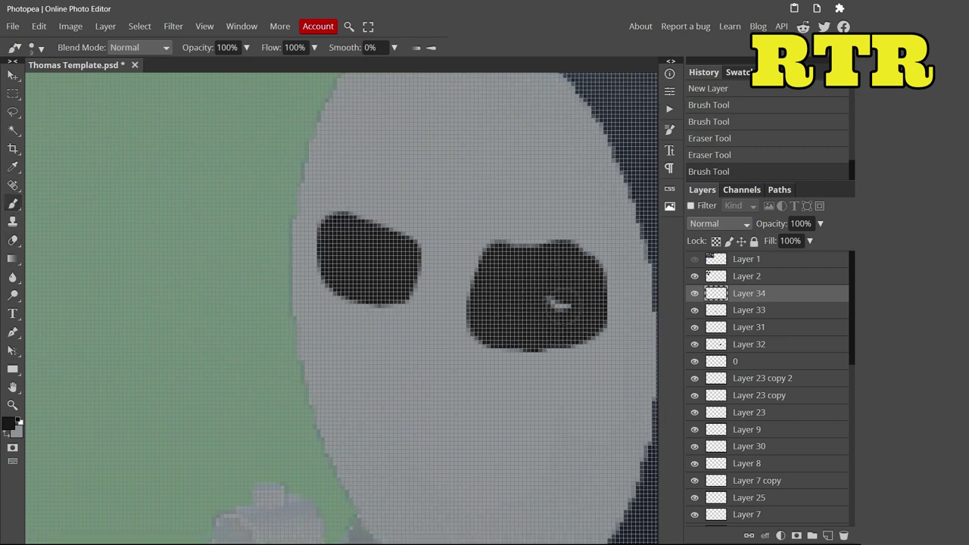
{"action": "left_click", "coordinate": [13, 240]}
{"action": "left_click_drag", "start_coordinate": [314, 289], "coordinate": [411, 304]}
{"action": "left_click_drag", "start_coordinate": [325, 214], "coordinate": [393, 227]}
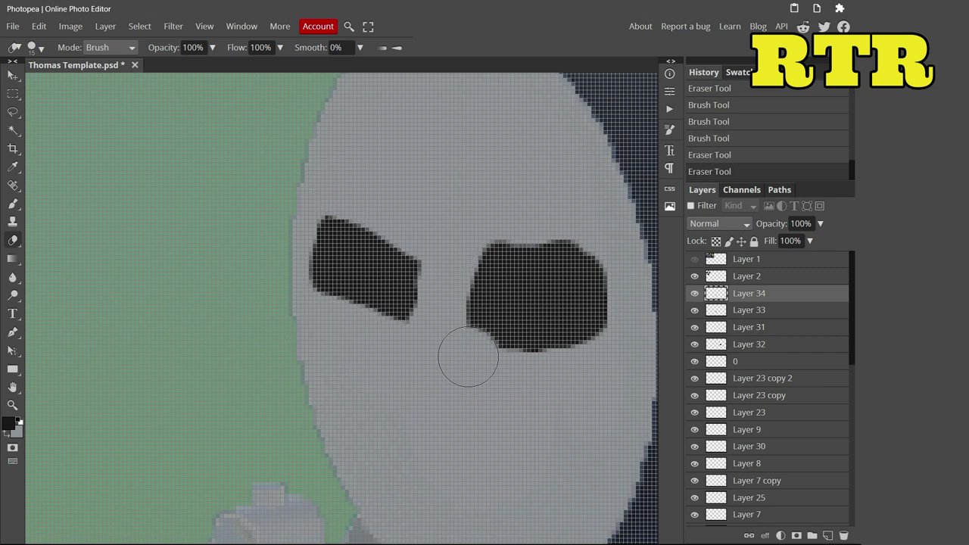
{"action": "left_click", "coordinate": [625, 220]}
{"action": "scroll", "coordinate": [454, 243], "scroll_direction": "up", "scroll_amount": 2}
Step: Draw thin, inward-slanting near-black eyebrows above both eyes with a 2 px brush
{"action": "key", "text": "b"}
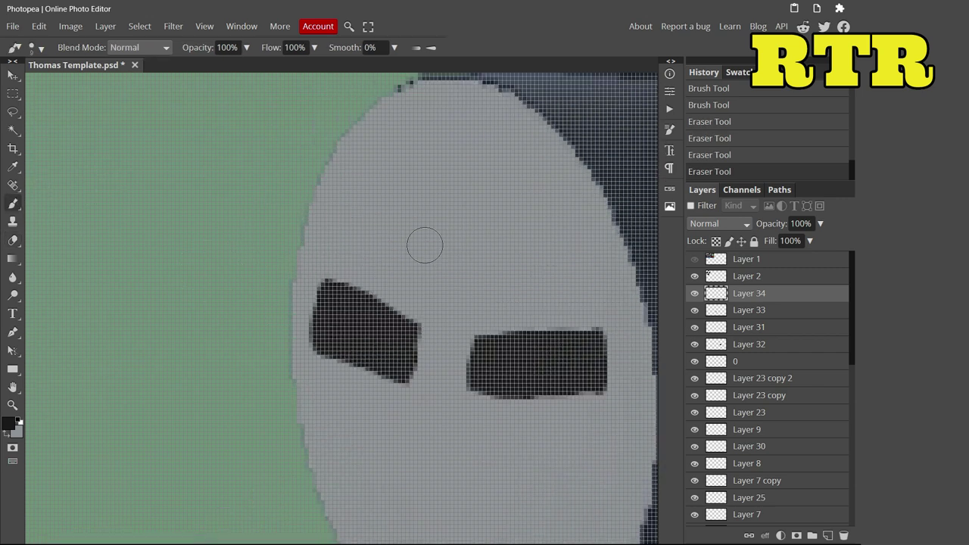
{"action": "left_click", "coordinate": [41, 47]}
{"action": "left_click_drag", "start_coordinate": [418, 290], "coordinate": [333, 257]}
{"action": "key", "text": "ctrl+z"}
{"action": "left_click", "coordinate": [41, 47]}
{"action": "left_click_drag", "start_coordinate": [421, 291], "coordinate": [348, 251]}
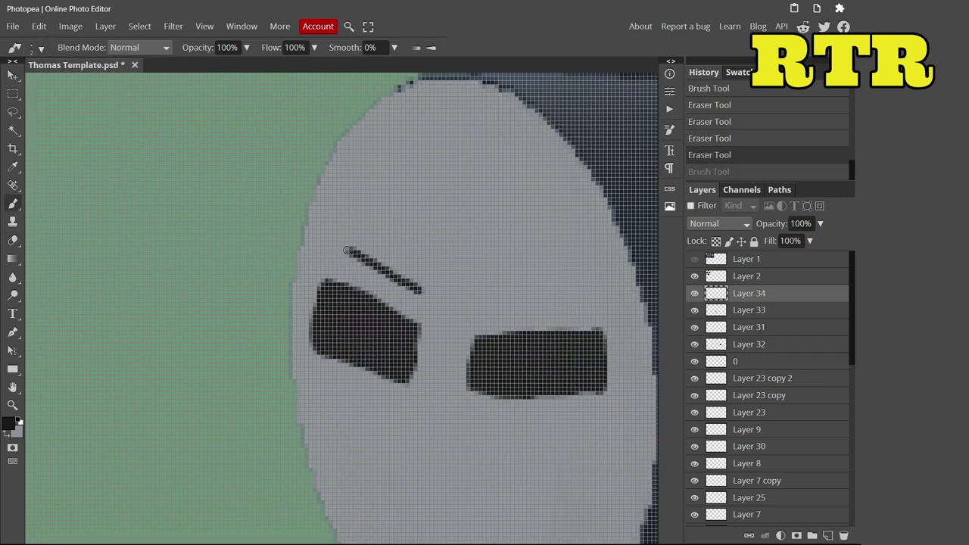
{"action": "left_click_drag", "start_coordinate": [412, 286], "coordinate": [343, 241]}
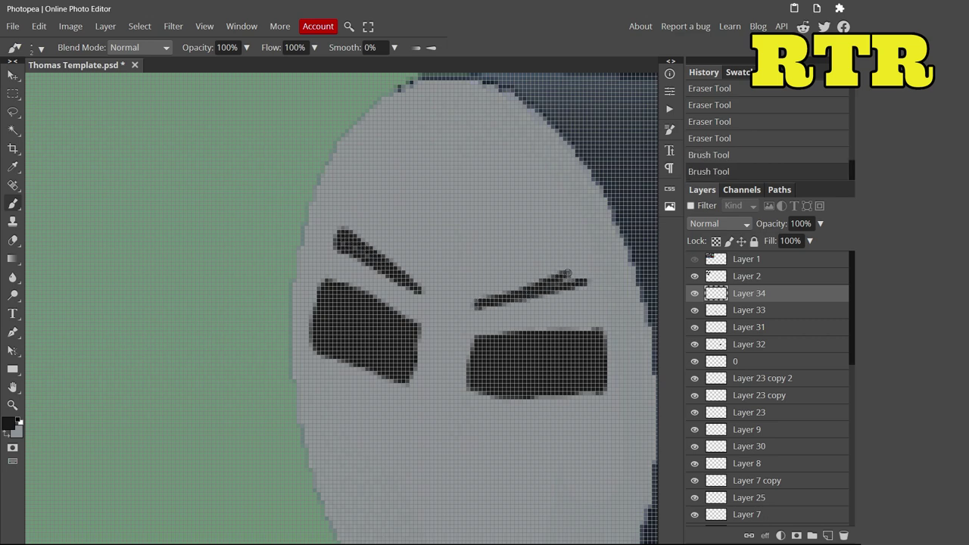
{"action": "scroll", "coordinate": [424, 303], "scroll_direction": "down", "scroll_amount": 3}
{"action": "left_click_drag", "start_coordinate": [426, 325], "coordinate": [512, 314]}
{"action": "key", "text": "ctrl+z"}
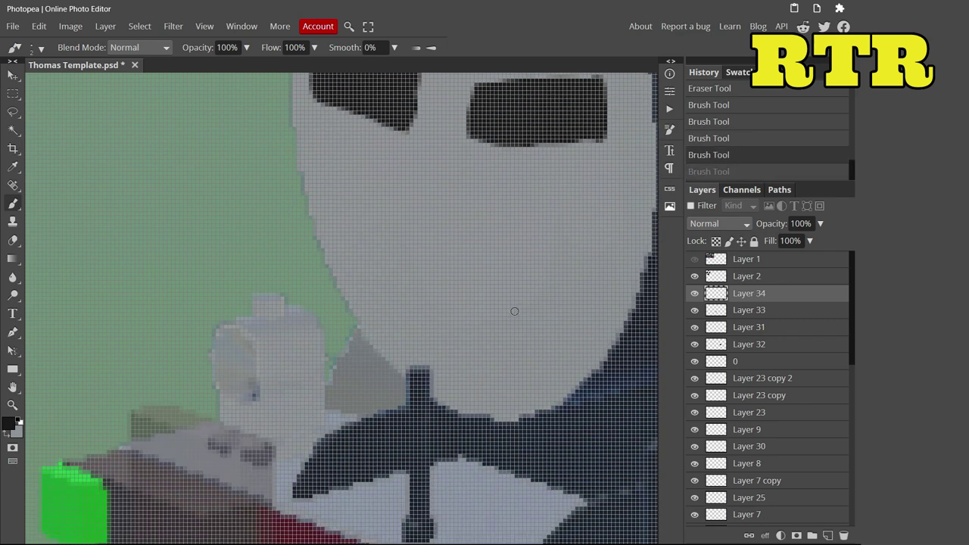
Step: Draw a four-sided open mouth outline low on the face with the 2 px near-black brush, undoing stray strokes
{"action": "scroll", "coordinate": [454, 318], "scroll_direction": "down", "scroll_amount": 3}
{"action": "scroll", "coordinate": [303, 341], "scroll_direction": "up", "scroll_amount": 3}
{"action": "left_click_drag", "start_coordinate": [188, 369], "coordinate": [280, 340]}
{"action": "left_click", "coordinate": [728, 155]}
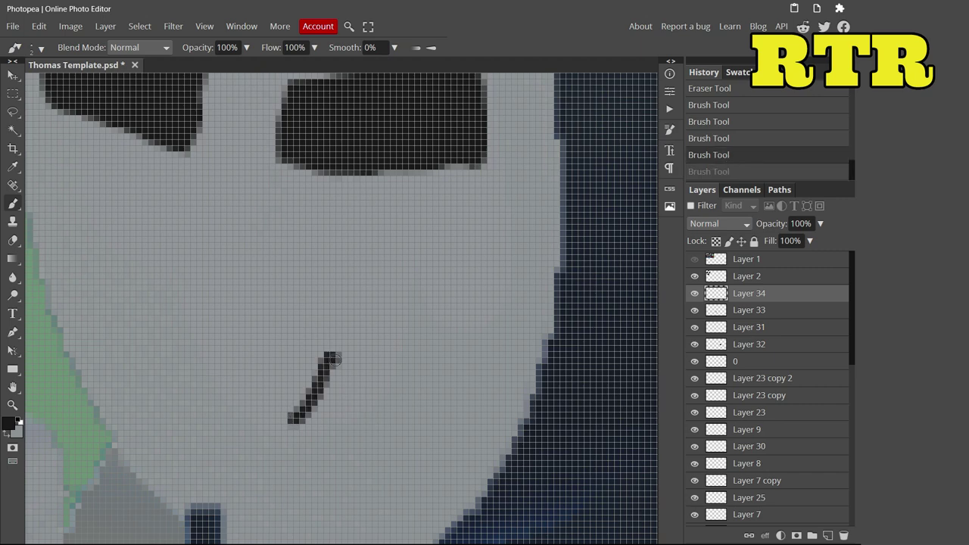
{"action": "left_click_drag", "start_coordinate": [334, 359], "coordinate": [368, 409]}
{"action": "left_click", "coordinate": [761, 151]}
{"action": "left_click_drag", "start_coordinate": [250, 391], "coordinate": [378, 417]}
{"action": "scroll", "coordinate": [341, 341], "scroll_direction": "down", "scroll_amount": 3}
{"action": "left_click_drag", "start_coordinate": [249, 281], "coordinate": [389, 411]}
{"action": "scroll", "coordinate": [257, 322], "scroll_direction": "down", "scroll_amount": 5}
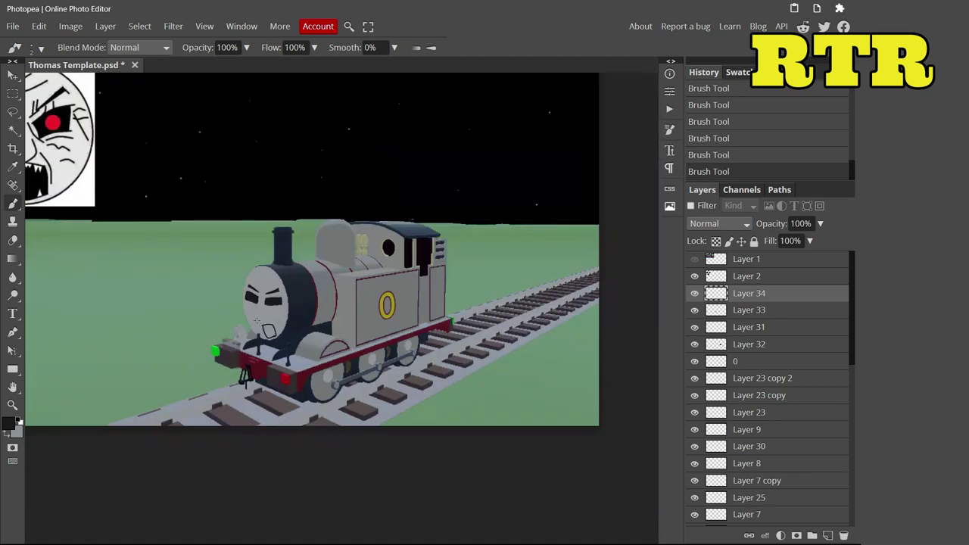
Step: Draw a thin hooked nose line between the eyes and mouth, and fill the mouth outline with near-black
{"action": "scroll", "coordinate": [258, 320], "scroll_direction": "up", "scroll_amount": 5}
{"action": "scroll", "coordinate": [258, 319], "scroll_direction": "down", "scroll_amount": 4}
{"action": "scroll", "coordinate": [258, 319], "scroll_direction": "up", "scroll_amount": 2}
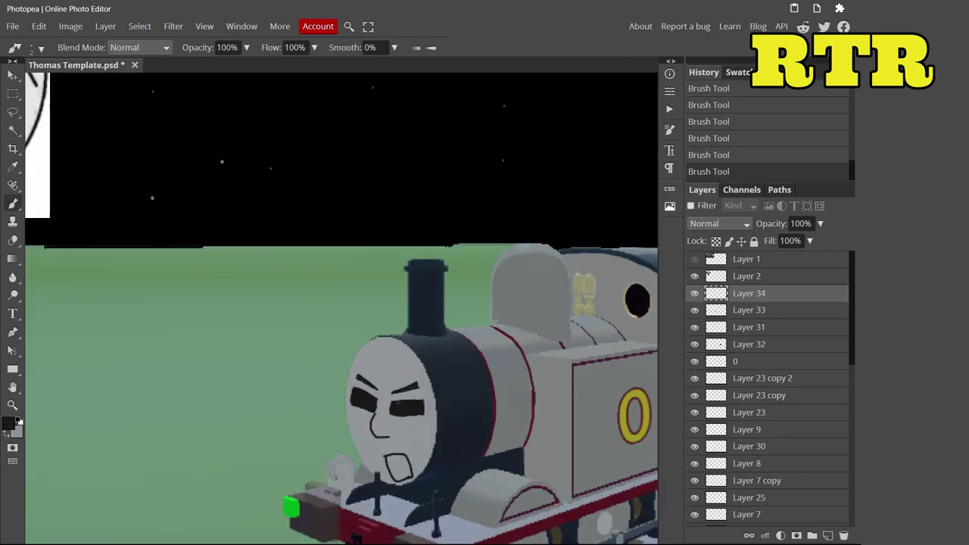
{"action": "scroll", "coordinate": [404, 485], "scroll_direction": "up", "scroll_amount": 4}
{"action": "mouse_move", "coordinate": [303, 299]}
{"action": "left_mouse_down"}
{"action": "mouse_move", "coordinate": [345, 376]}
{"action": "mouse_move", "coordinate": [337, 391]}
{"action": "mouse_move", "coordinate": [346, 327]}
{"action": "mouse_move", "coordinate": [403, 365]}
{"action": "mouse_move", "coordinate": [413, 401]}
{"action": "left_mouse_up"}
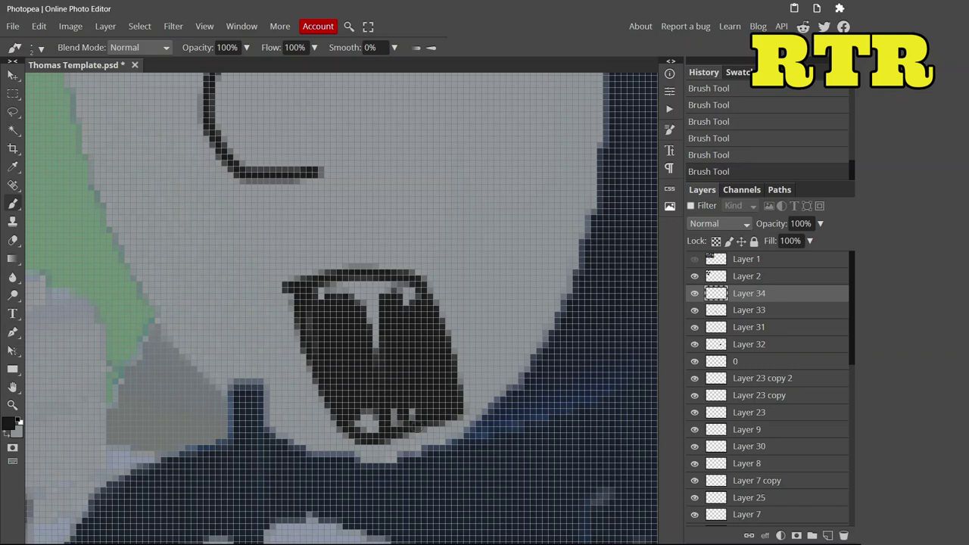
Step: Try dark red pupils in both eyes with a 9 px brush and undo them
{"action": "scroll", "coordinate": [377, 298], "scroll_direction": "down", "scroll_amount": 3}
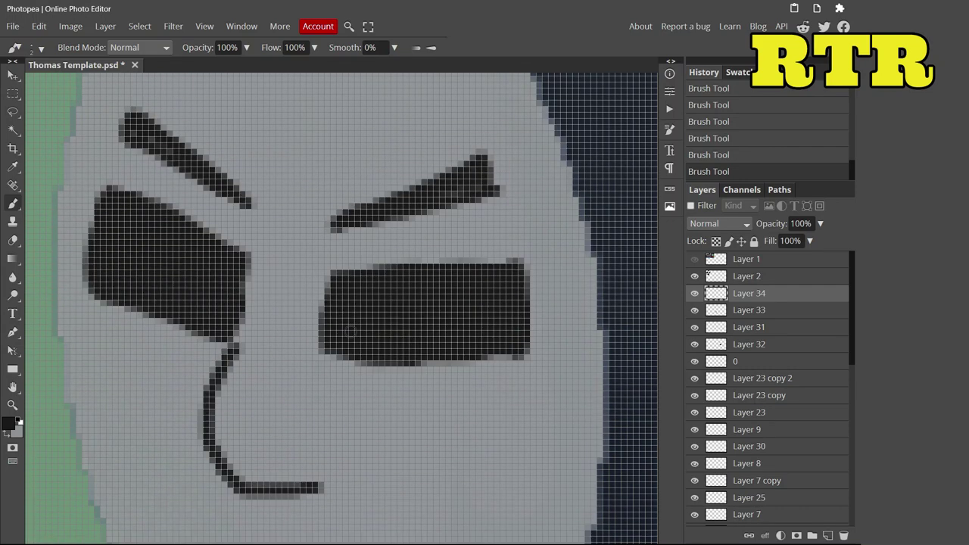
{"action": "left_click", "coordinate": [9, 423]}
{"action": "left_click", "coordinate": [242, 227]}
{"action": "key", "text": "Return"}
{"action": "left_click", "coordinate": [32, 47]}
{"action": "left_click", "coordinate": [106, 272]}
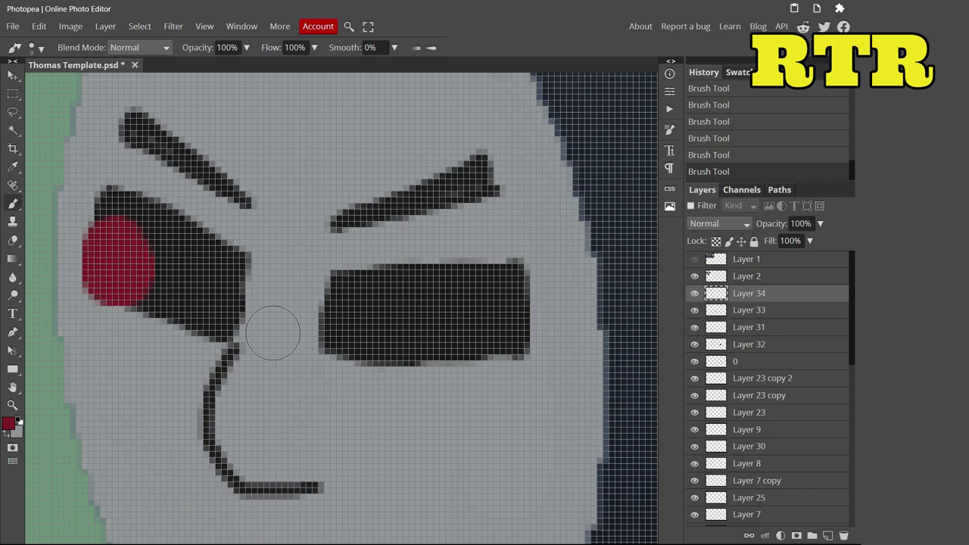
{"action": "left_click", "coordinate": [350, 324]}
{"action": "scroll", "coordinate": [350, 324], "scroll_direction": "down", "scroll_amount": 3}
{"action": "key", "text": "ctrl+z"}
{"action": "key", "text": "ctrl+z"}
Step: Set the foreground colour to a brighter red and reduce the brush size to 5 px
{"action": "left_click", "coordinate": [8, 423]}
{"action": "left_click", "coordinate": [221, 175]}
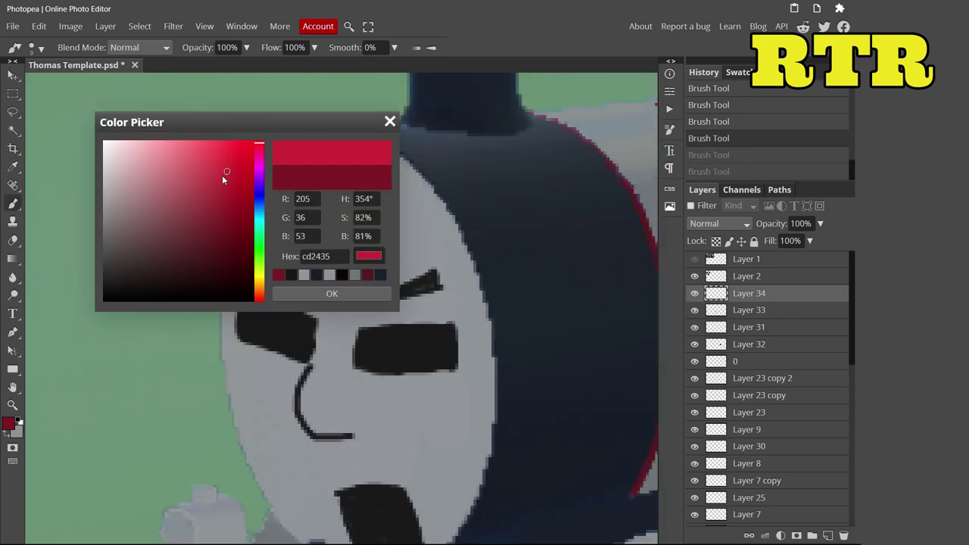
{"action": "key", "text": "Return"}
{"action": "left_click", "coordinate": [33, 47]}
{"action": "scroll", "coordinate": [238, 314], "scroll_direction": "up", "scroll_amount": 4}
{"action": "scroll", "coordinate": [291, 311], "scroll_direction": "down", "scroll_amount": 2}
Step: Try painting red pupils directly on the layer with the black eyes and undo the strokes
{"action": "mouse_move", "coordinate": [291, 311]}
{"action": "left_mouse_down"}
{"action": "mouse_move", "coordinate": [325, 311]}
{"action": "mouse_move", "coordinate": [318, 333]}
{"action": "left_mouse_up"}
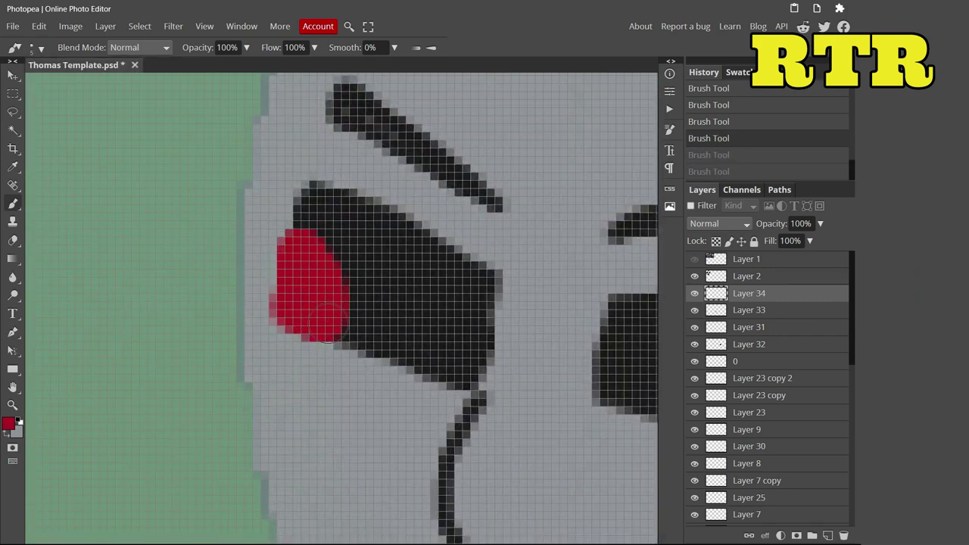
{"action": "scroll", "coordinate": [333, 325], "scroll_direction": "down", "scroll_amount": 1}
{"action": "left_click_drag", "start_coordinate": [416, 303], "coordinate": [420, 325]}
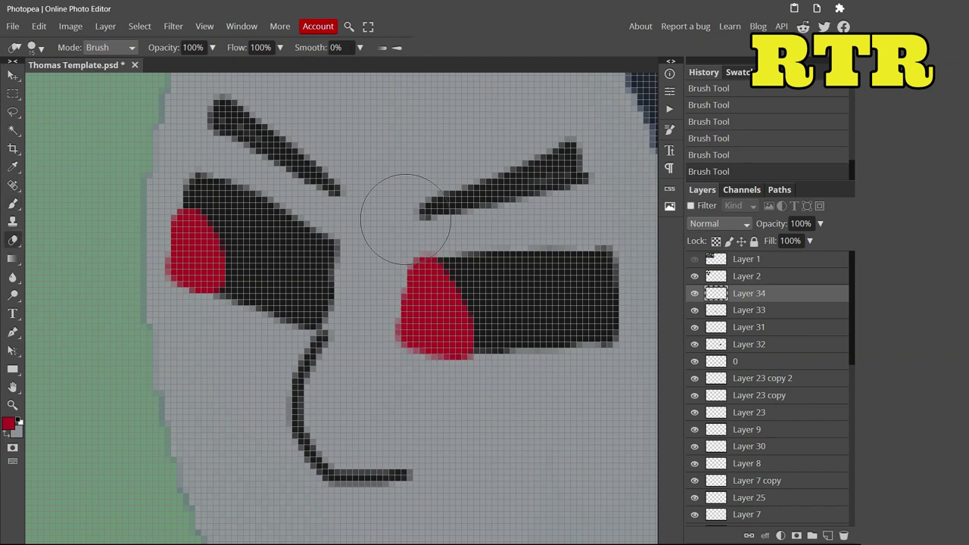
{"action": "key", "text": "ctrl+z"}
{"action": "key", "text": "ctrl+z"}
{"action": "key", "text": "ctrl+z"}
Step: On a new layer, paint a rounded red pupil at the left end of each black eye
{"action": "left_click", "coordinate": [828, 535]}
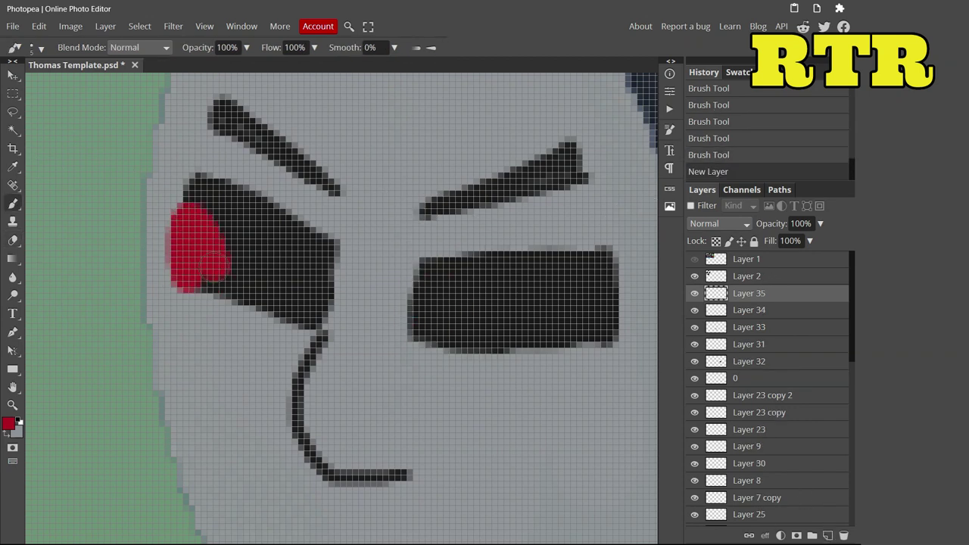
{"action": "left_click_drag", "start_coordinate": [447, 310], "coordinate": [447, 350]}
{"action": "scroll", "coordinate": [447, 350], "scroll_direction": "down", "scroll_amount": 2}
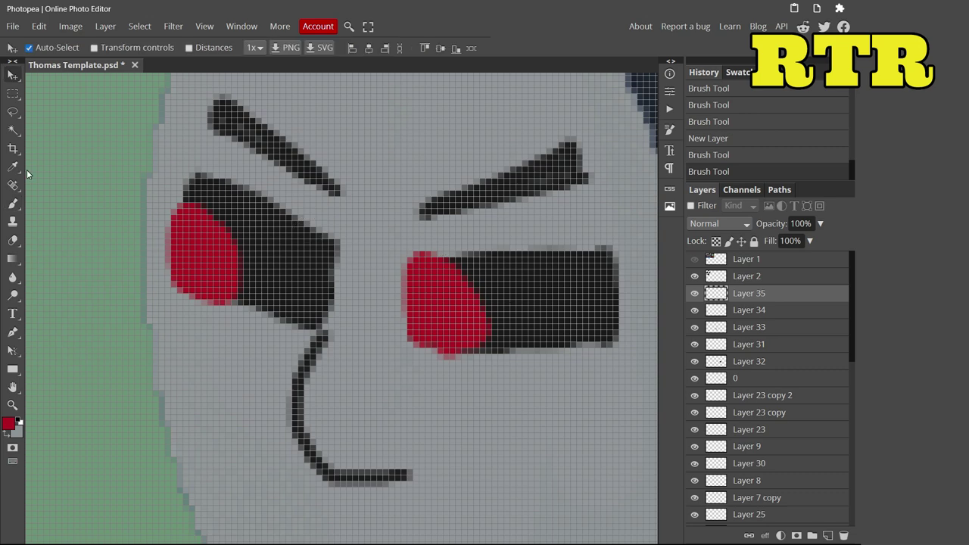
Step: Return to the black eye layer and reshape the right eye's upper edge with near-black brush strokes
{"action": "left_click", "coordinate": [492, 287], "text": "ctrl"}
{"action": "left_click", "coordinate": [8, 423]}
{"action": "key", "text": "Return"}
{"action": "left_click_drag", "start_coordinate": [413, 250], "coordinate": [605, 250]}
{"action": "scroll", "coordinate": [440, 323], "scroll_direction": "up", "scroll_amount": 2}
{"action": "scroll", "coordinate": [440, 323], "scroll_direction": "down", "scroll_amount": 2}
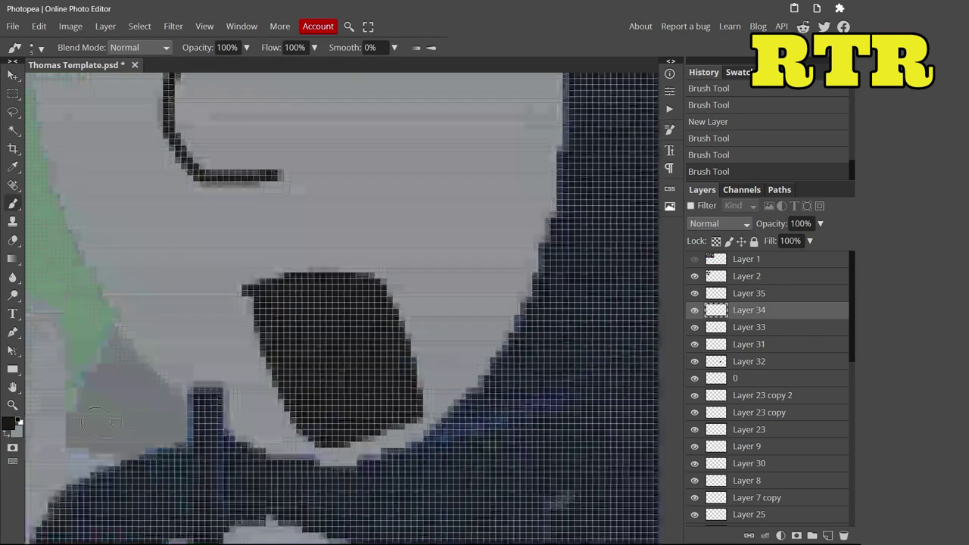
Step: On a new layer, paint pointed light grey (b5a8aa) teeth along the mouth's upper edge with a 2 px brush
{"action": "left_click", "coordinate": [8, 422]}
{"action": "key", "text": "Return"}
{"action": "left_click", "coordinate": [828, 535]}
{"action": "scroll", "coordinate": [326, 349], "scroll_direction": "up", "scroll_amount": 1}
{"action": "left_click", "coordinate": [34, 47]}
{"action": "mouse_move", "coordinate": [265, 284]}
{"action": "left_mouse_down"}
{"action": "mouse_move", "coordinate": [295, 344]}
{"action": "mouse_move", "coordinate": [228, 284]}
{"action": "left_mouse_up"}
{"action": "key", "text": "ctrl+z"}
{"action": "scroll", "coordinate": [284, 288], "scroll_direction": "up", "scroll_amount": 2}
{"action": "left_click_drag", "start_coordinate": [333, 348], "coordinate": [326, 265]}
{"action": "scroll", "coordinate": [453, 273], "scroll_direction": "down", "scroll_amount": 2}
{"action": "scroll", "coordinate": [453, 273], "scroll_direction": "up", "scroll_amount": 2}
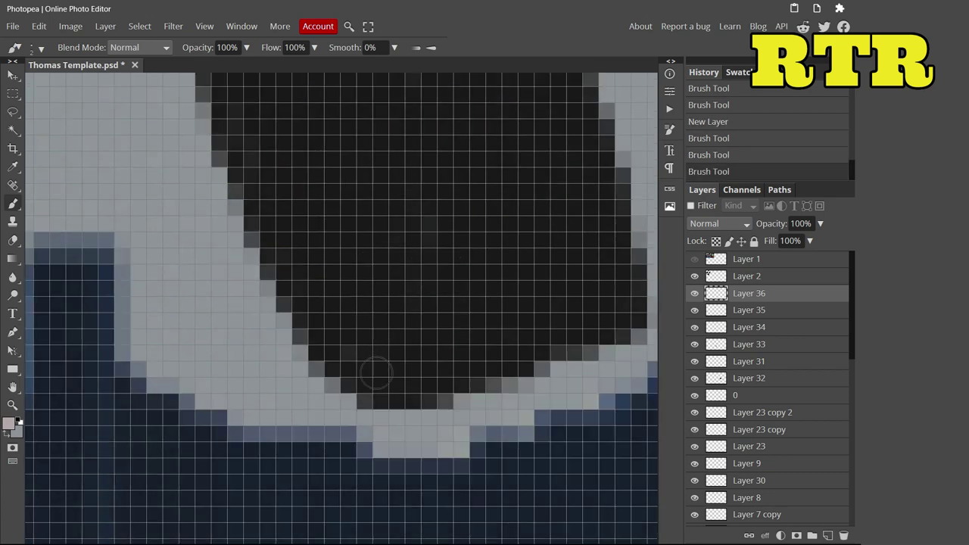
Step: Paint a row of pointed light grey teeth rising from the mouth's lower edge
{"action": "left_click_drag", "start_coordinate": [360, 378], "coordinate": [352, 311]}
{"action": "left_click_drag", "start_coordinate": [485, 375], "coordinate": [485, 292]}
{"action": "left_click_drag", "start_coordinate": [564, 348], "coordinate": [568, 288]}
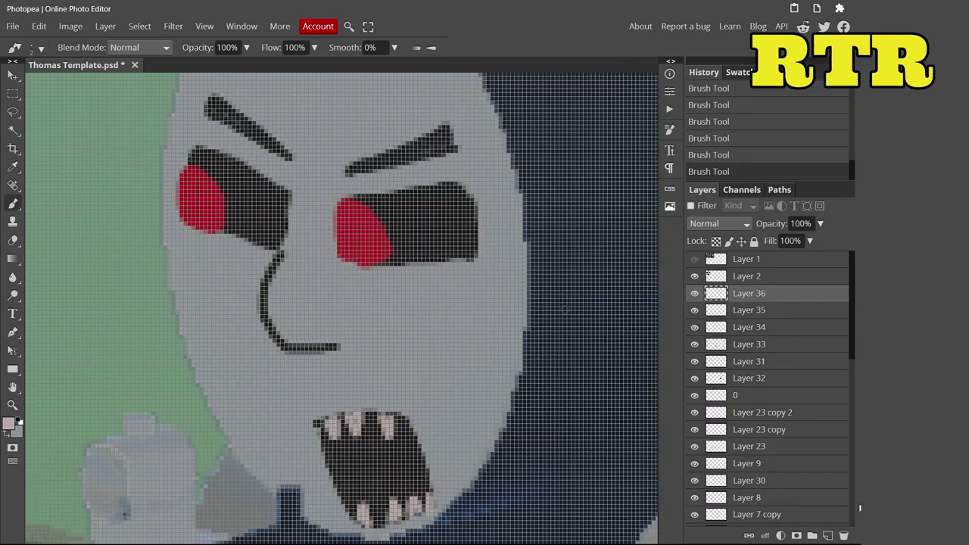
Step: On a new layer, draw near-black wrinkle lines under both eyes and on the cheeks with a 1 px brush
{"action": "left_click", "coordinate": [828, 536]}
{"action": "left_click", "coordinate": [32, 47]}
{"action": "left_click", "coordinate": [32, 47]}
{"action": "left_click_drag", "start_coordinate": [353, 289], "coordinate": [457, 288]}
{"action": "key", "text": "ctrl+z"}
{"action": "left_click", "coordinate": [10, 424]}
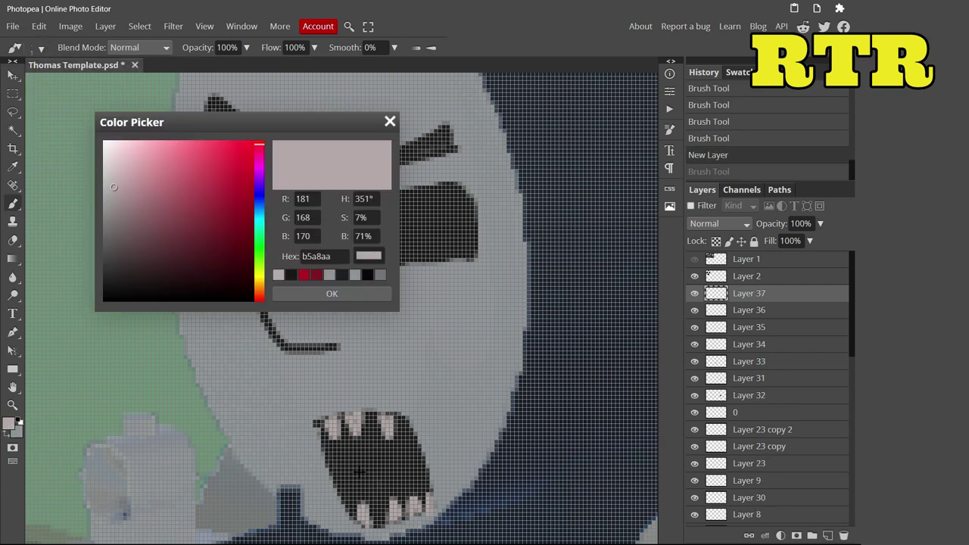
{"action": "left_click", "coordinate": [110, 297]}
{"action": "left_click", "coordinate": [332, 293]}
{"action": "left_click_drag", "start_coordinate": [343, 282], "coordinate": [465, 287]}
Step: Draw V-shaped frown wrinkles across the forehead with the 1 px brush, erasing misplaced strokes
{"action": "scroll", "coordinate": [251, 401], "scroll_direction": "up", "scroll_amount": 5}
{"action": "right_click", "coordinate": [348, 369]}
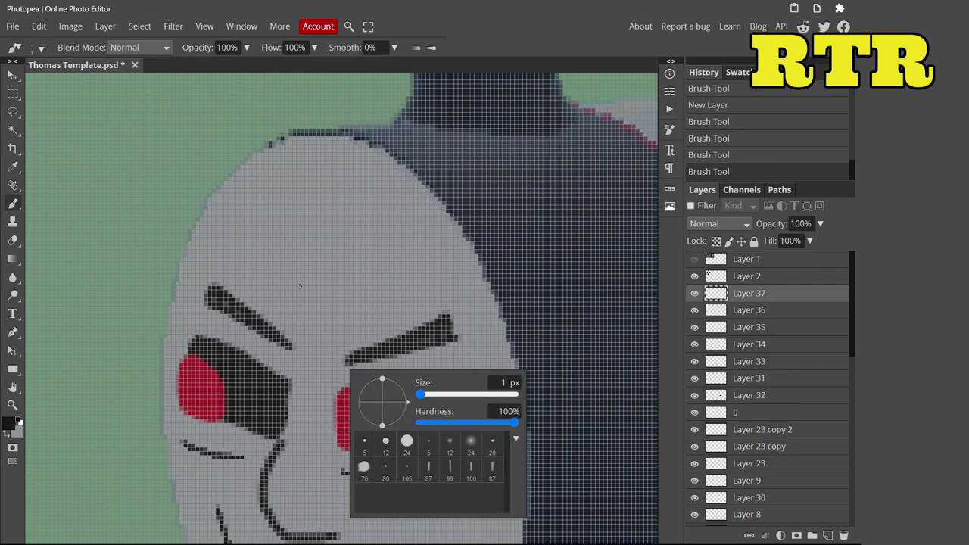
{"action": "left_click_drag", "start_coordinate": [270, 183], "coordinate": [254, 279]}
{"action": "left_click_drag", "start_coordinate": [384, 192], "coordinate": [400, 280]}
{"action": "mouse_move", "coordinate": [278, 254]}
{"action": "left_mouse_down"}
{"action": "mouse_move", "coordinate": [345, 278]}
{"action": "mouse_move", "coordinate": [479, 265]}
{"action": "left_mouse_up"}
{"action": "scroll", "coordinate": [310, 230], "scroll_direction": "down", "scroll_amount": 5}
{"action": "scroll", "coordinate": [358, 371], "scroll_direction": "up", "scroll_amount": 5}
{"action": "key", "text": "e"}
{"action": "key", "text": "b"}
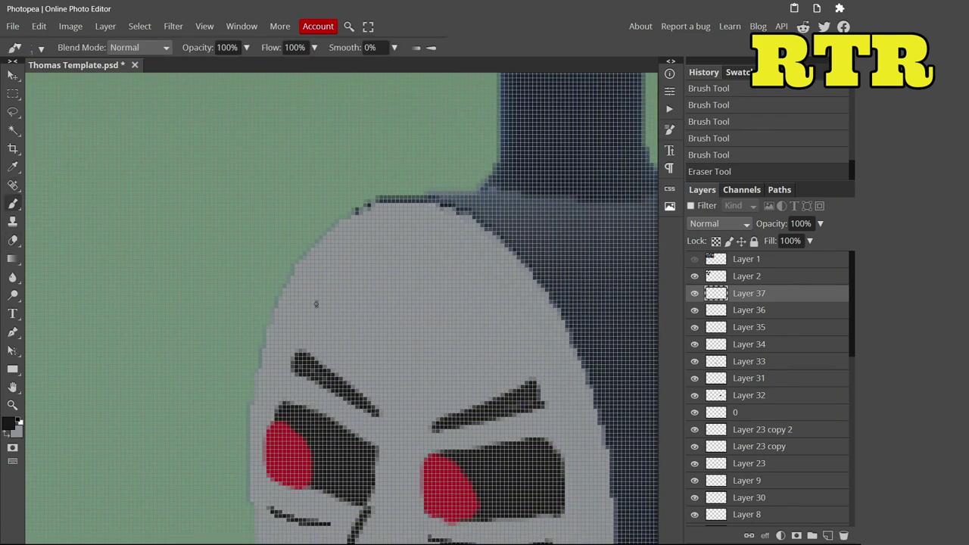
{"action": "scroll", "coordinate": [350, 246], "scroll_direction": "down", "scroll_amount": 2}
{"action": "left_click_drag", "start_coordinate": [416, 284], "coordinate": [443, 303]}
Step: Hide the reference face image in the picture's upper-left corner
{"action": "scroll", "coordinate": [302, 311], "scroll_direction": "down", "scroll_amount": 4}
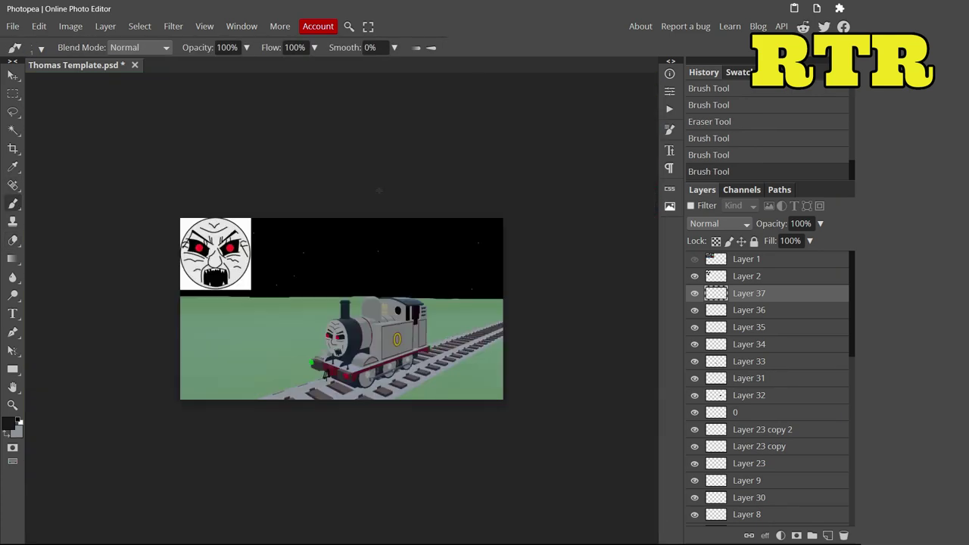
{"action": "key", "text": "v"}
{"action": "key", "text": "ctrl+shift+n"}
{"action": "scroll", "coordinate": [546, 316], "scroll_direction": "up", "scroll_amount": 3}
{"action": "scroll", "coordinate": [337, 311], "scroll_direction": "down", "scroll_amount": 2}
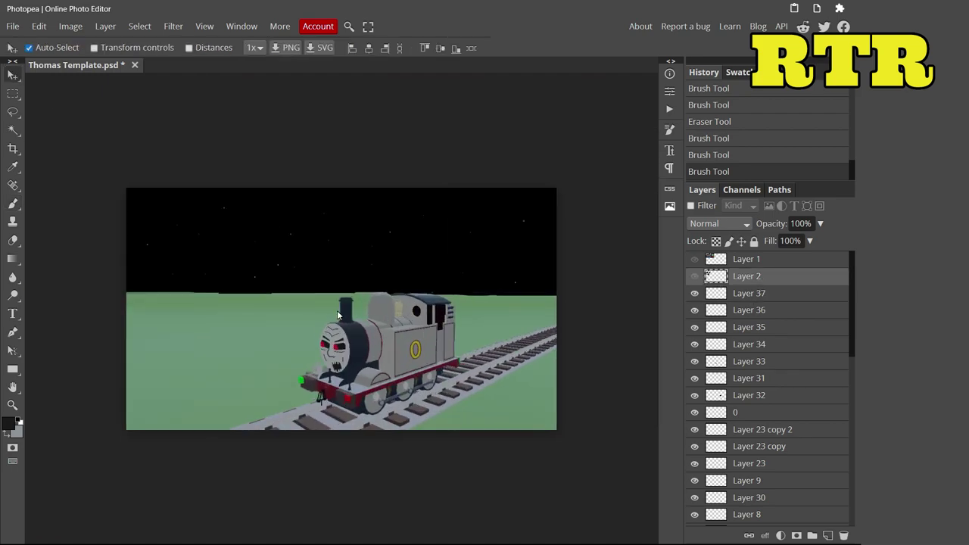
Step: On a new layer, brush dark red blood stains over the mouth and the dark boiler section behind the face
{"action": "scroll", "coordinate": [337, 310], "scroll_direction": "up", "scroll_amount": 5}
{"action": "key", "text": "b"}
{"action": "left_click", "coordinate": [9, 422]}
{"action": "left_click", "coordinate": [250, 280]}
{"action": "key", "text": "Return"}
{"action": "left_click", "coordinate": [42, 48]}
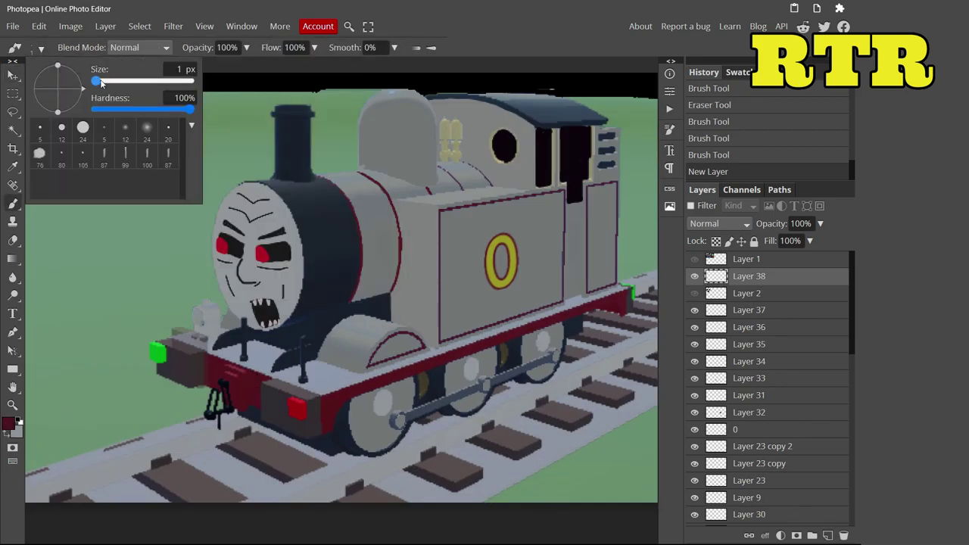
{"action": "scroll", "coordinate": [267, 302], "scroll_direction": "up", "scroll_amount": 3}
{"action": "left_click_drag", "start_coordinate": [240, 356], "coordinate": [255, 313]}
{"action": "left_click_drag", "start_coordinate": [280, 401], "coordinate": [228, 356]}
{"action": "scroll", "coordinate": [236, 264], "scroll_direction": "up", "scroll_amount": 3}
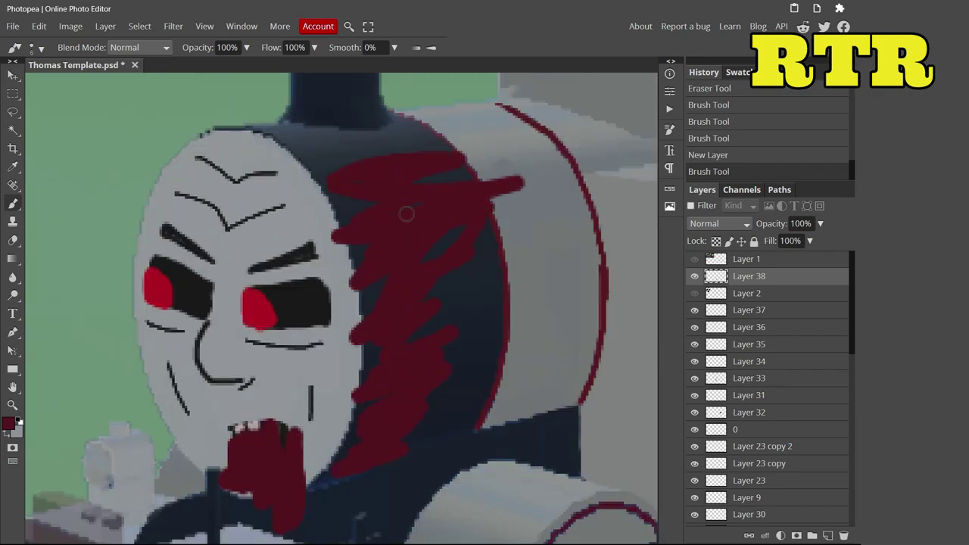
Step: Paint more dark red stains on the forehead, left cheek, chimney and front splasher
{"action": "left_click_drag", "start_coordinate": [394, 148], "coordinate": [189, 197]}
{"action": "left_click_drag", "start_coordinate": [190, 375], "coordinate": [176, 447]}
{"action": "left_click_drag", "start_coordinate": [227, 166], "coordinate": [193, 231]}
{"action": "scroll", "coordinate": [228, 227], "scroll_direction": "up", "scroll_amount": 3}
{"action": "left_click_drag", "start_coordinate": [297, 138], "coordinate": [299, 219]}
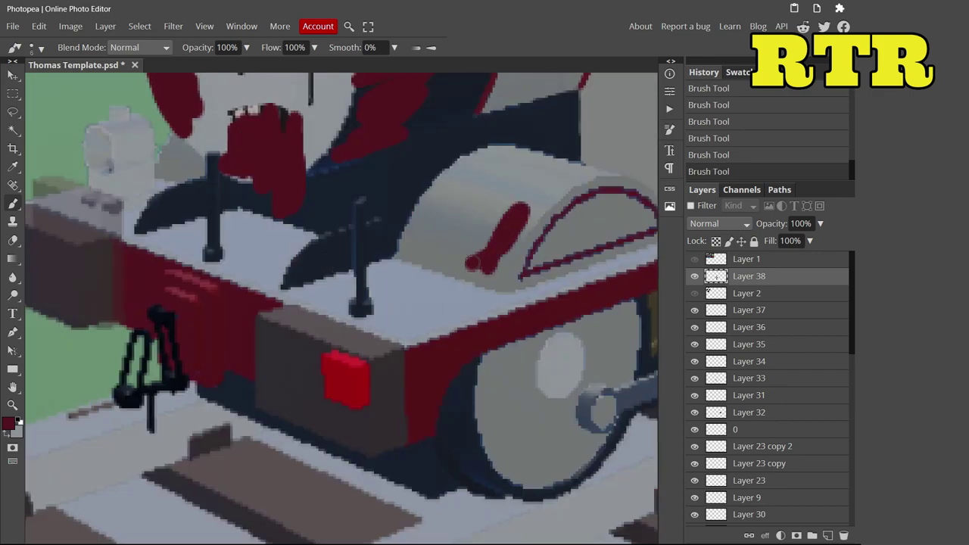
{"action": "left_click_drag", "start_coordinate": [455, 182], "coordinate": [436, 265]}
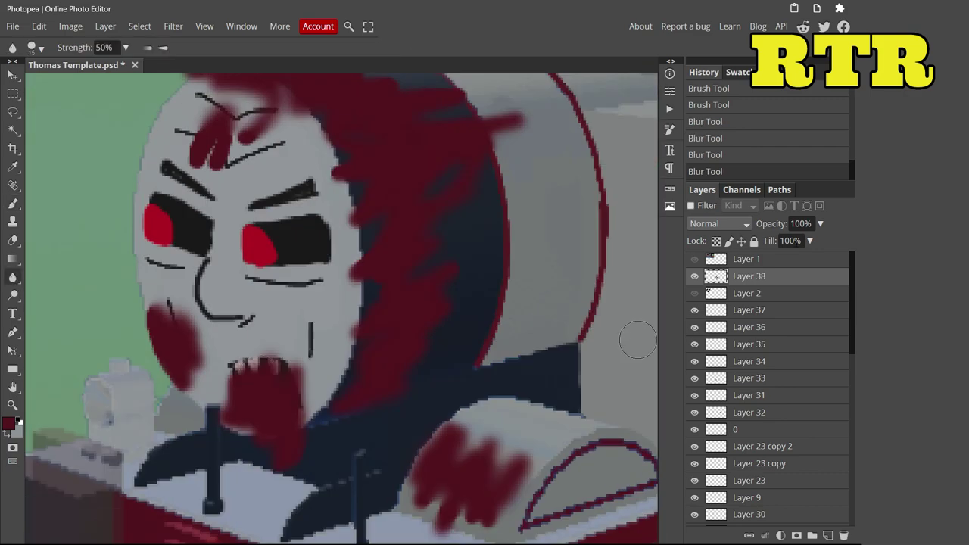
Step: Set the stain layer's fill to 50% and smudge the stains on the face, boiler and front splasher
{"action": "type", "text": "50"}
{"action": "key", "text": "Return"}
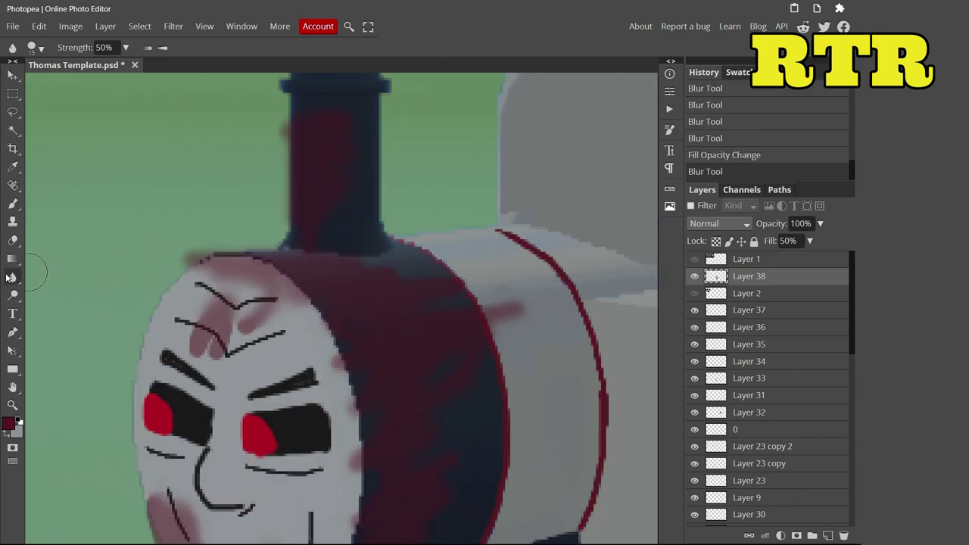
{"action": "left_click", "coordinate": [11, 277]}
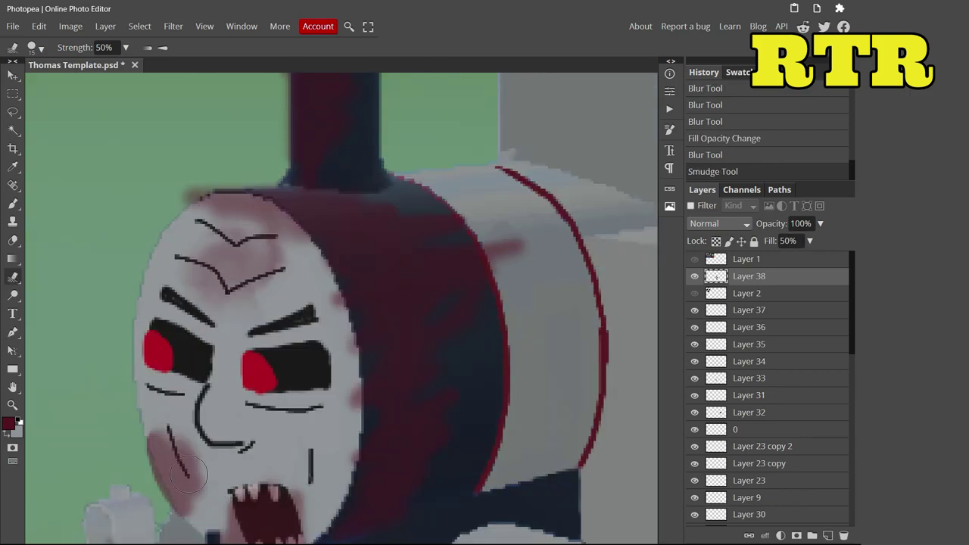
{"action": "left_click_drag", "start_coordinate": [189, 484], "coordinate": [212, 424]}
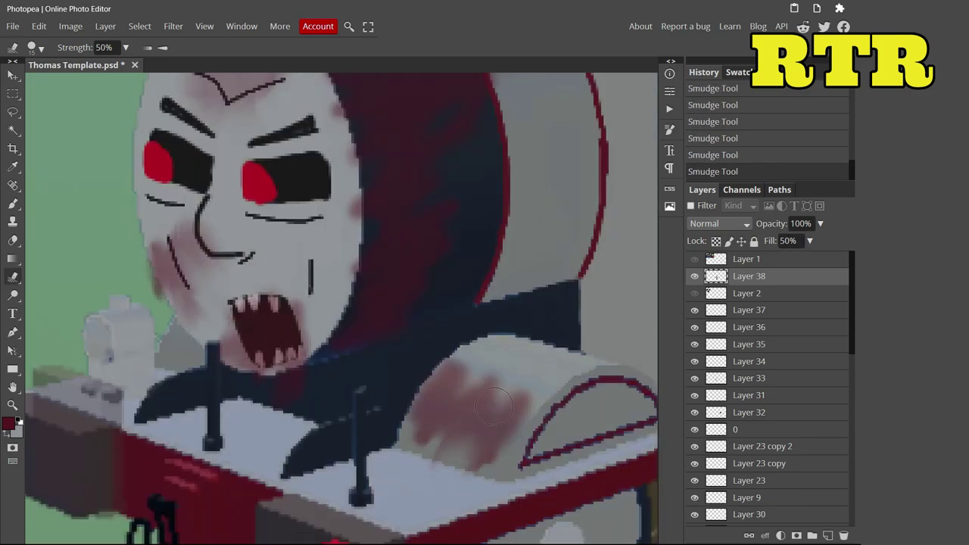
{"action": "mouse_move", "coordinate": [494, 408]}
{"action": "left_mouse_down"}
{"action": "mouse_move", "coordinate": [446, 424]}
{"action": "mouse_move", "coordinate": [488, 382]}
{"action": "left_mouse_up"}
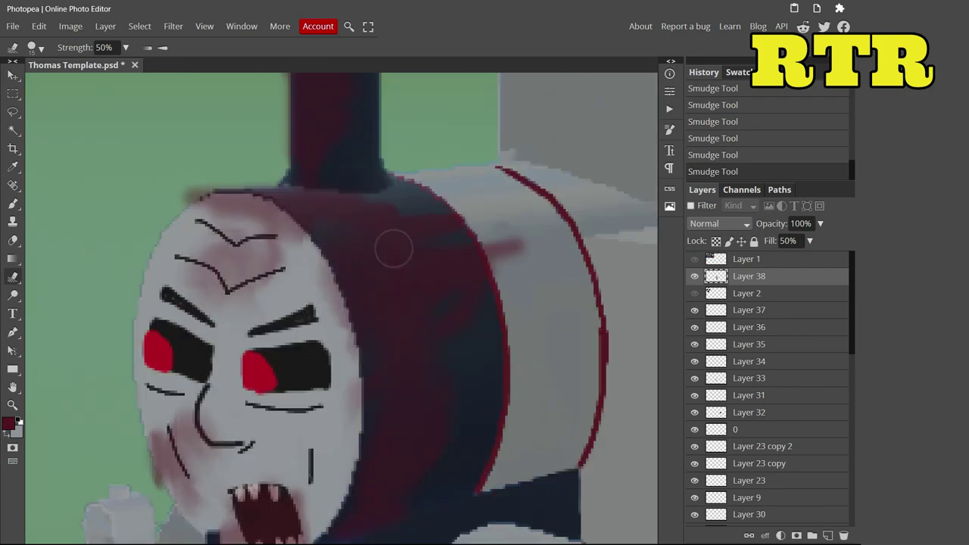
{"action": "scroll", "coordinate": [422, 357], "scroll_direction": "down", "scroll_amount": 3}
{"action": "left_click_drag", "start_coordinate": [570, 460], "coordinate": [349, 431]}
Step: Brush additional dark red stains onto the dome, cab, side tank, rear panel and wheels
{"action": "key", "text": "b"}
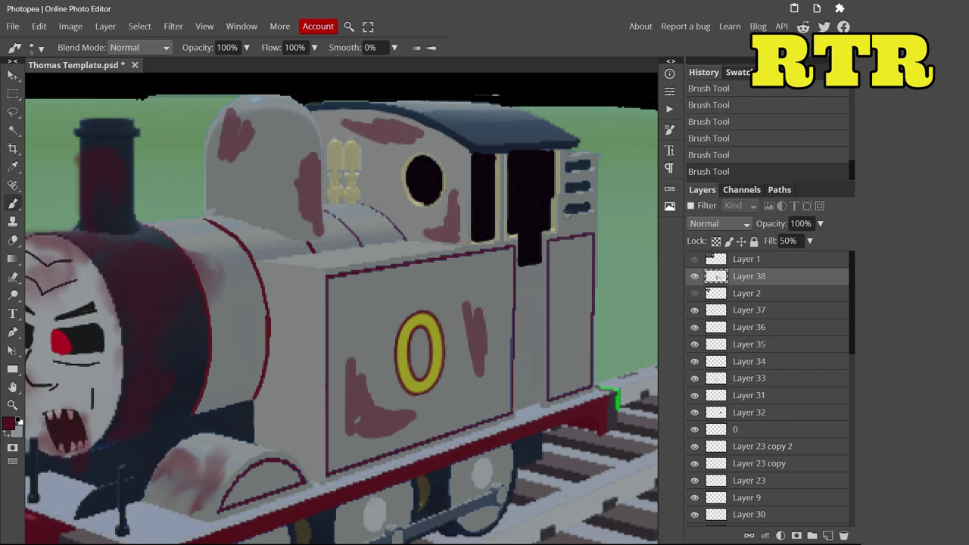
{"action": "scroll", "coordinate": [534, 370], "scroll_direction": "down", "scroll_amount": 3}
{"action": "left_click_drag", "start_coordinate": [226, 396], "coordinate": [246, 409]}
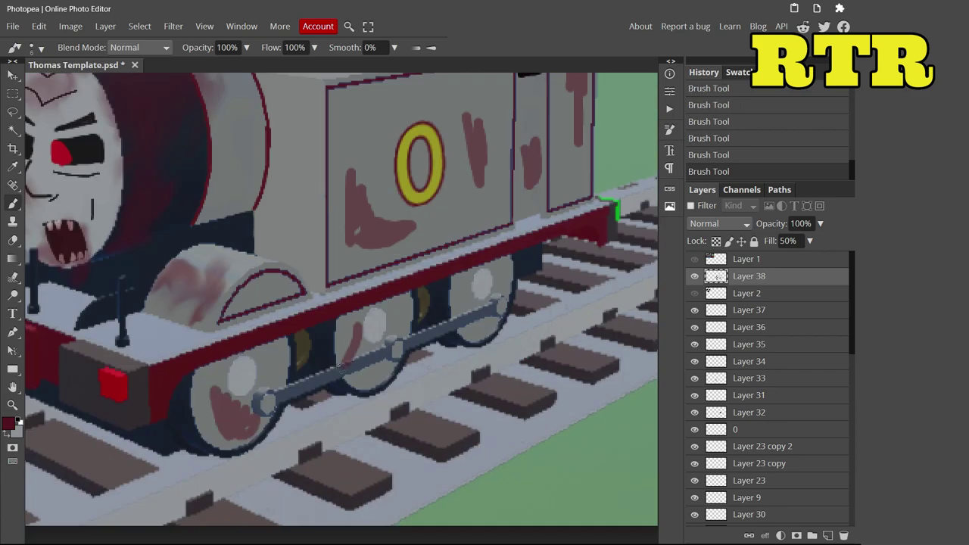
Step: Soften the new stains on the tank, cab, dome and wheels with the Blur tool at 50% strength
{"action": "right_click", "coordinate": [13, 294]}
{"action": "left_click", "coordinate": [57, 275]}
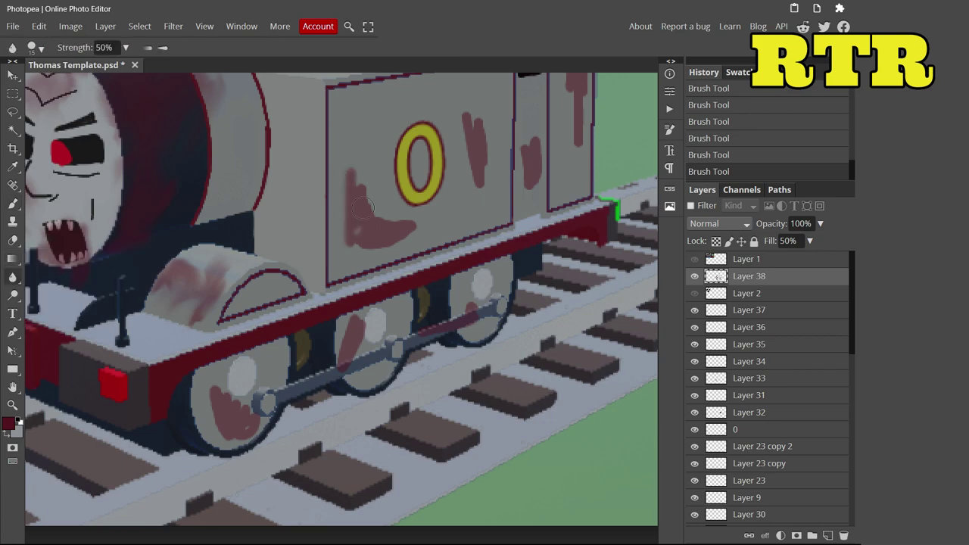
{"action": "scroll", "coordinate": [446, 138], "scroll_direction": "up", "scroll_amount": 3}
{"action": "left_click_drag", "start_coordinate": [443, 280], "coordinate": [352, 198]}
{"action": "left_click_drag", "start_coordinate": [480, 345], "coordinate": [316, 208]}
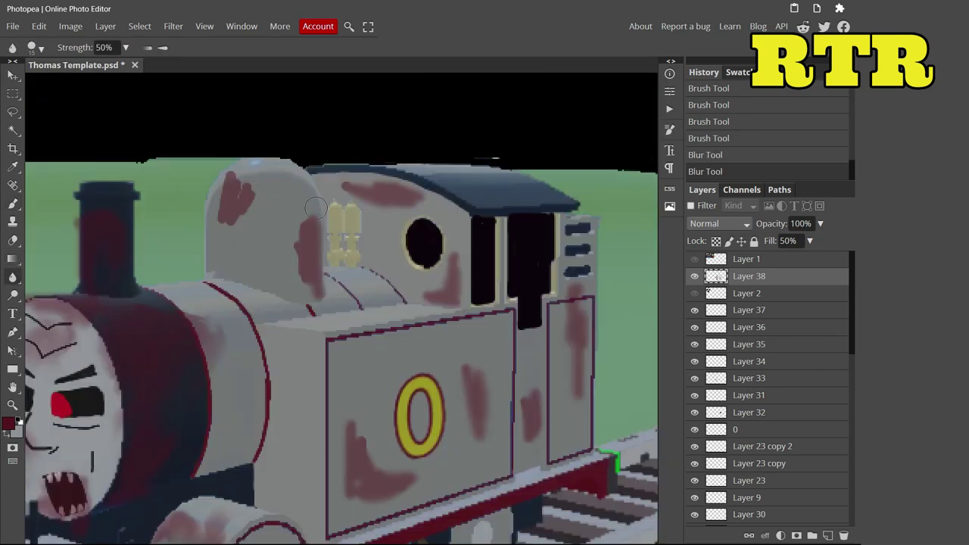
{"action": "scroll", "coordinate": [229, 197], "scroll_direction": "down", "scroll_amount": 5}
{"action": "left_click_drag", "start_coordinate": [229, 330], "coordinate": [229, 370]}
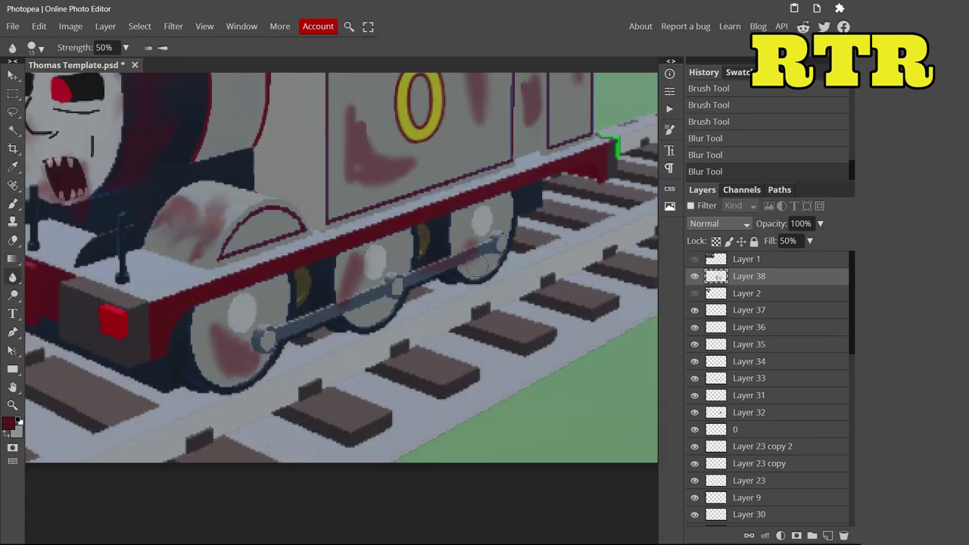
Step: Smudge the stains on the side tank, rear panel, cab and dome into faded streaks at 50% strength
{"action": "scroll", "coordinate": [476, 265], "scroll_direction": "up", "scroll_amount": 5}
{"action": "right_click", "coordinate": [12, 278]}
{"action": "left_click", "coordinate": [60, 316]}
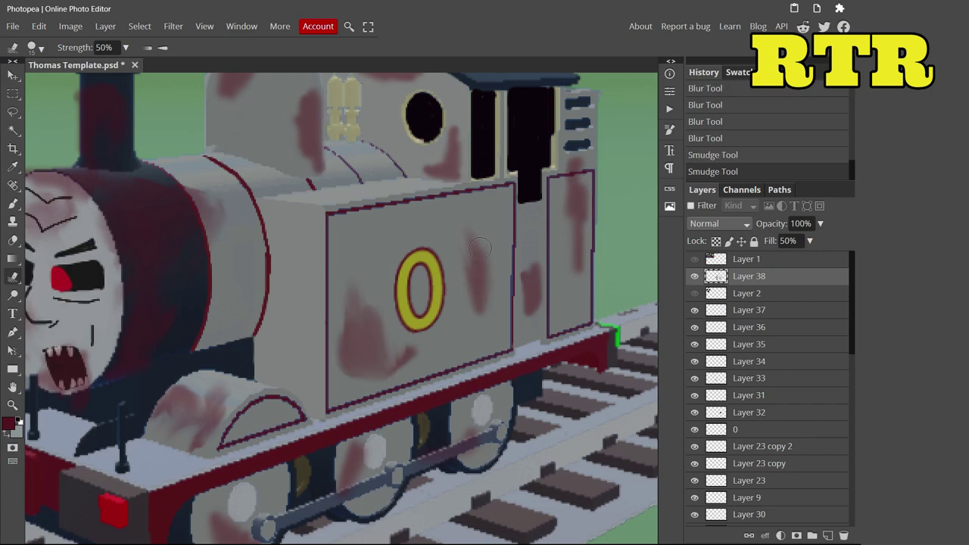
{"action": "left_click_drag", "start_coordinate": [592, 192], "coordinate": [569, 288]}
{"action": "scroll", "coordinate": [530, 303], "scroll_direction": "up", "scroll_amount": 5}
{"action": "left_click_drag", "start_coordinate": [444, 356], "coordinate": [474, 326]}
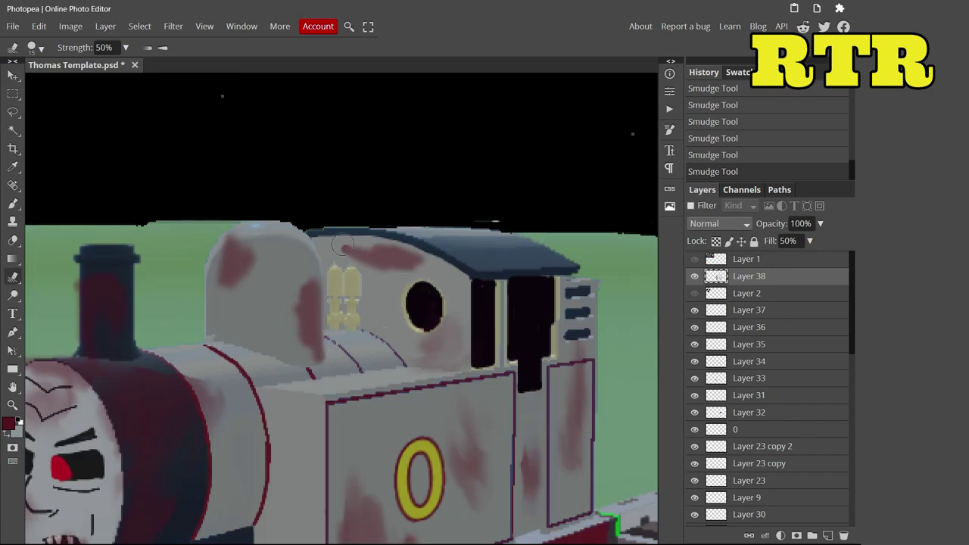
{"action": "left_click_drag", "start_coordinate": [342, 244], "coordinate": [426, 267]}
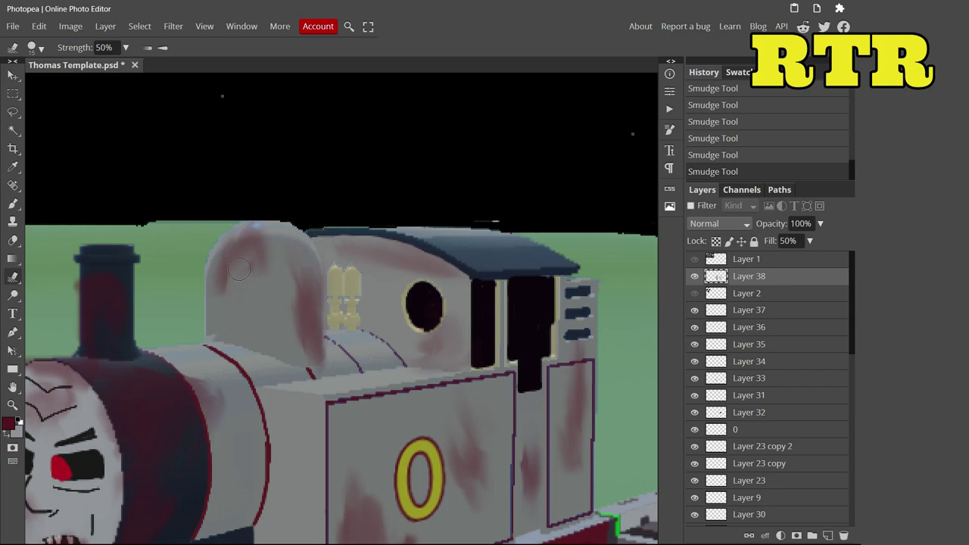
Step: Erase the stray stain marks that spill over the engine's outline, including those beside the edge of the face
{"action": "scroll", "coordinate": [239, 270], "scroll_direction": "down", "scroll_amount": 5}
{"action": "scroll", "coordinate": [295, 363], "scroll_direction": "up", "scroll_amount": 6}
{"action": "key", "text": "e"}
{"action": "left_click_drag", "start_coordinate": [357, 246], "coordinate": [361, 276]}
{"action": "left_click_drag", "start_coordinate": [361, 277], "coordinate": [355, 257]}
{"action": "scroll", "coordinate": [275, 342], "scroll_direction": "down", "scroll_amount": 5}
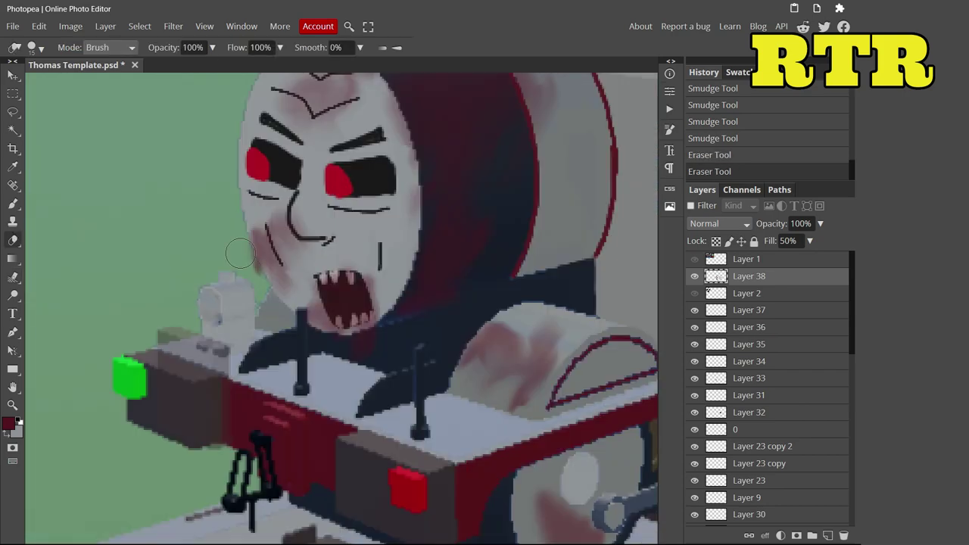
{"action": "left_click_drag", "start_coordinate": [242, 258], "coordinate": [250, 296]}
{"action": "scroll", "coordinate": [259, 285], "scroll_direction": "down", "scroll_amount": 5}
Step: Export the finished engine picture as a PNG
{"action": "left_click", "coordinate": [13, 26]}
{"action": "mouse_move", "coordinate": [33, 207]}
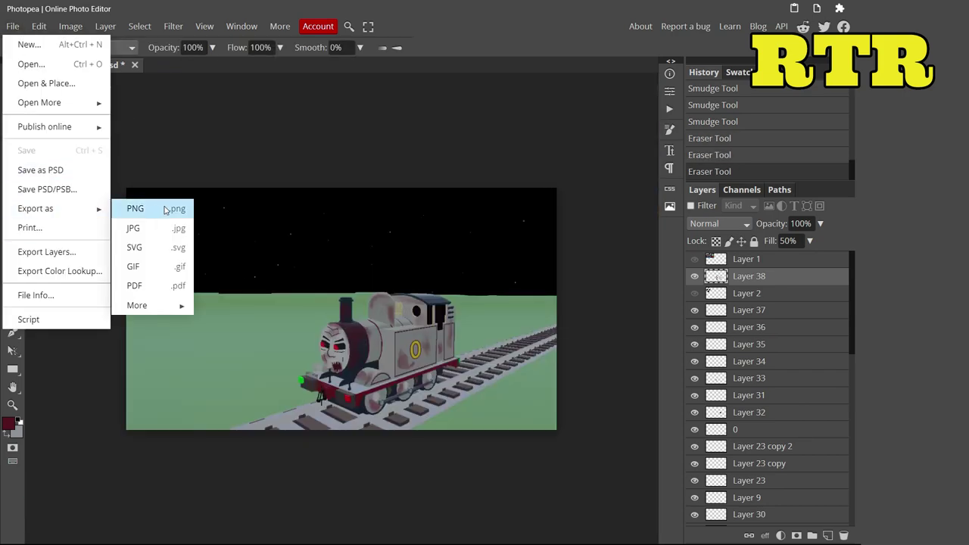
{"action": "left_click", "coordinate": [134, 208]}
{"action": "left_click", "coordinate": [493, 254]}
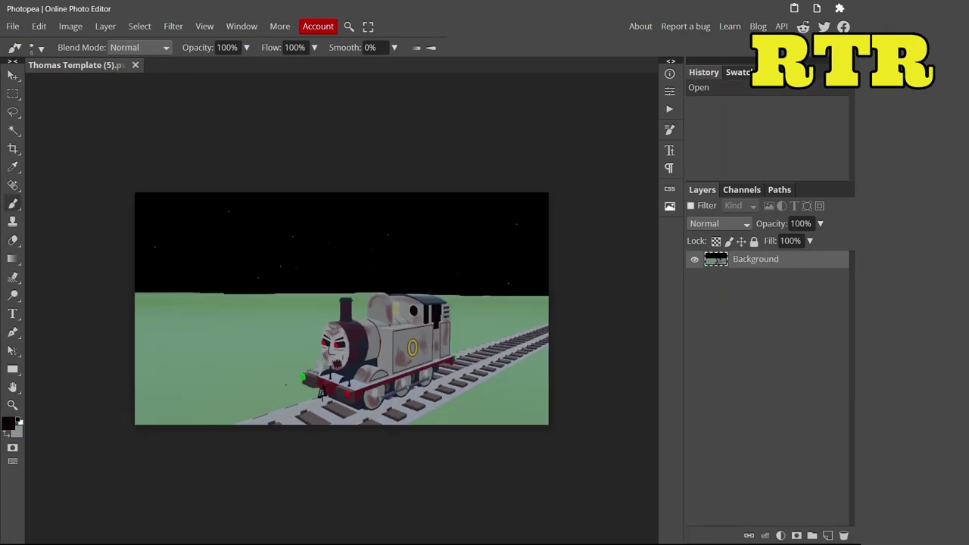
Step: Undo the stray brush stroke and enlarge the flattened picture with Free Transform so the engine fills more of the canvas
{"action": "left_click_drag", "start_coordinate": [271, 293], "coordinate": [398, 362]}
{"action": "key", "text": "ctrl+z"}
{"action": "key", "text": "v"}
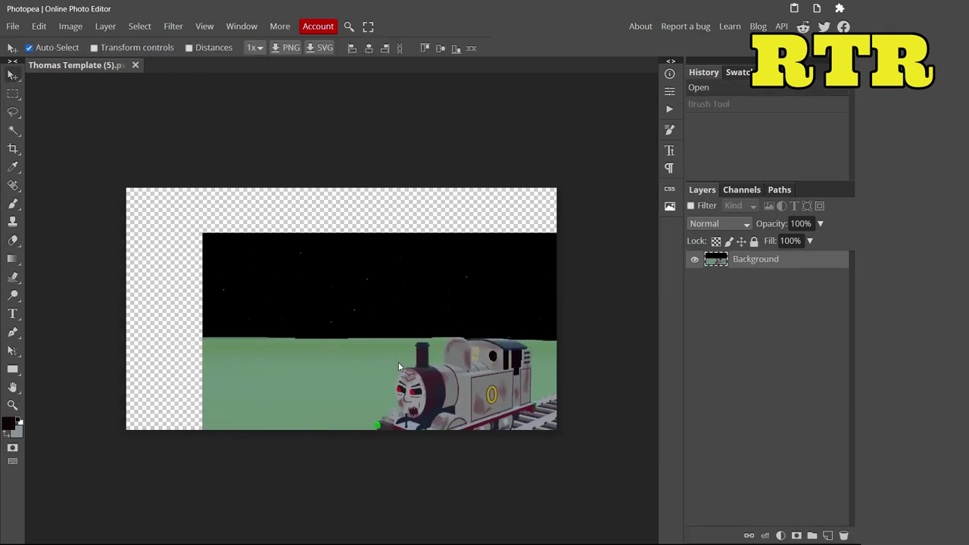
{"action": "key", "text": "ctrl+t"}
{"action": "left_click_drag", "start_coordinate": [203, 227], "coordinate": [38, 96]}
{"action": "mouse_move", "coordinate": [277, 327]}
{"action": "left_mouse_down"}
{"action": "mouse_move", "coordinate": [386, 436]}
{"action": "mouse_move", "coordinate": [417, 316]}
{"action": "mouse_move", "coordinate": [317, 376]}
{"action": "left_mouse_up"}
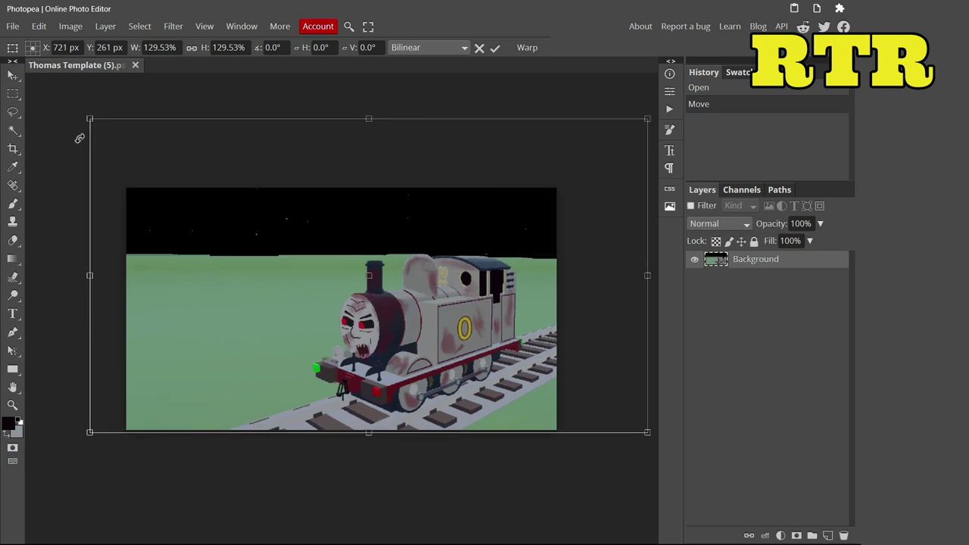
{"action": "left_click_drag", "start_coordinate": [85, 127], "coordinate": [47, 86]}
{"action": "key", "text": "Return"}
Step: Add a new layer and brush a broad light grey smoke cloud across the ground and the engine's lower half
{"action": "key", "text": "ctrl+shift+n"}
{"action": "key", "text": "b"}
{"action": "left_click", "coordinate": [9, 423]}
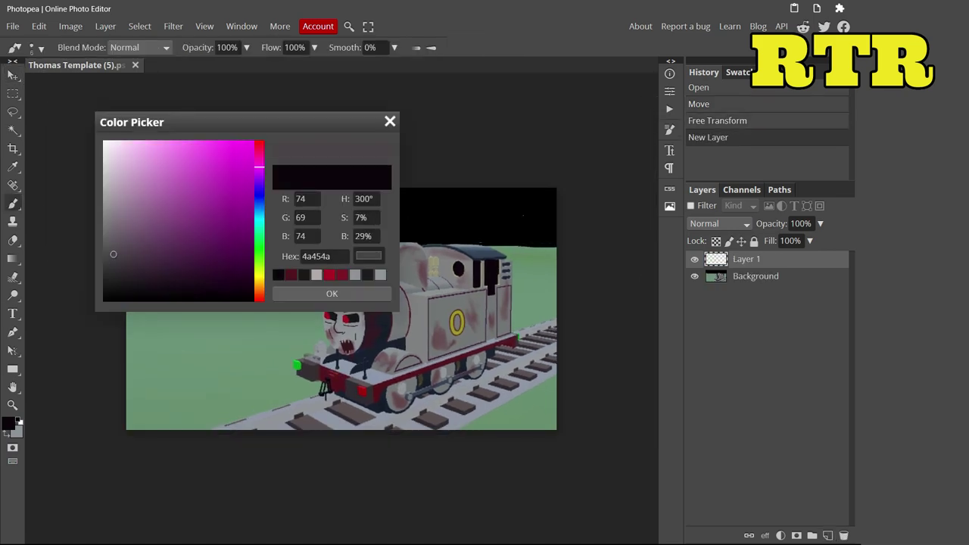
{"action": "left_click", "coordinate": [454, 303]}
{"action": "left_click", "coordinate": [348, 296]}
{"action": "left_click", "coordinate": [37, 47]}
{"action": "left_click_drag", "start_coordinate": [114, 78], "coordinate": [182, 78]}
{"action": "mouse_move", "coordinate": [165, 421]}
{"action": "left_mouse_down"}
{"action": "mouse_move", "coordinate": [217, 371]}
{"action": "mouse_move", "coordinate": [395, 374]}
{"action": "left_mouse_up"}
Step: Blur the smoke's edges with the Blur tool and extend the light grey cloud over the rails behind the engine
{"action": "right_click", "coordinate": [12, 277]}
{"action": "left_click", "coordinate": [61, 277]}
{"action": "right_click", "coordinate": [153, 329]}
{"action": "left_click_drag", "start_coordinate": [153, 329], "coordinate": [141, 423]}
{"action": "left_click_drag", "start_coordinate": [499, 383], "coordinate": [501, 383]}
{"action": "key", "text": "b"}
{"action": "mouse_move", "coordinate": [501, 383]}
{"action": "left_mouse_down"}
{"action": "mouse_move", "coordinate": [335, 406]}
{"action": "mouse_move", "coordinate": [546, 401]}
{"action": "left_mouse_up"}
{"action": "key", "text": "r"}
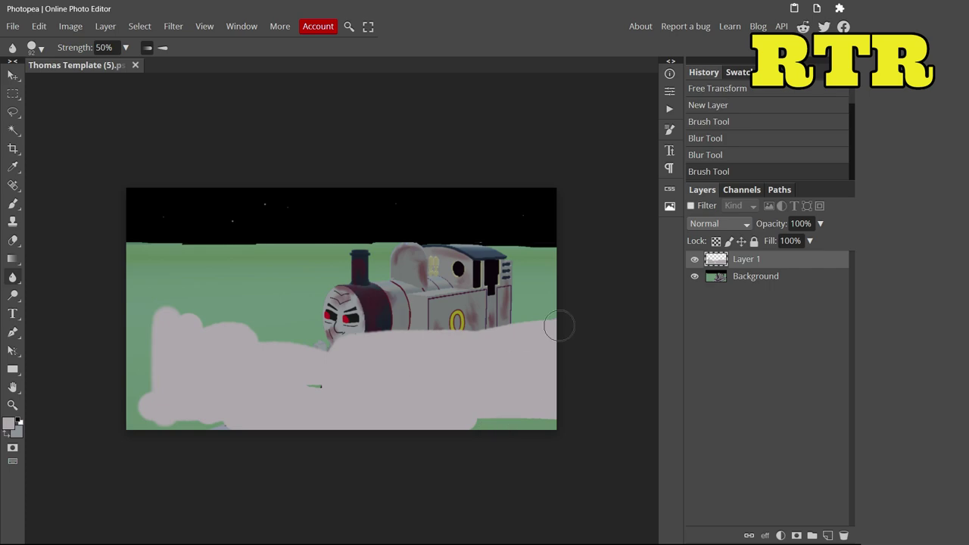
{"action": "left_click_drag", "start_coordinate": [559, 326], "coordinate": [559, 326]}
Step: Smudge the edges of the smoke cloud into wisps at 50% strength with a large brush
{"action": "right_click", "coordinate": [13, 277]}
{"action": "left_click", "coordinate": [76, 316]}
{"action": "left_click", "coordinate": [32, 47]}
{"action": "left_click_drag", "start_coordinate": [155, 322], "coordinate": [140, 337]}
{"action": "left_click", "coordinate": [32, 47]}
{"action": "left_click_drag", "start_coordinate": [114, 81], "coordinate": [144, 80]}
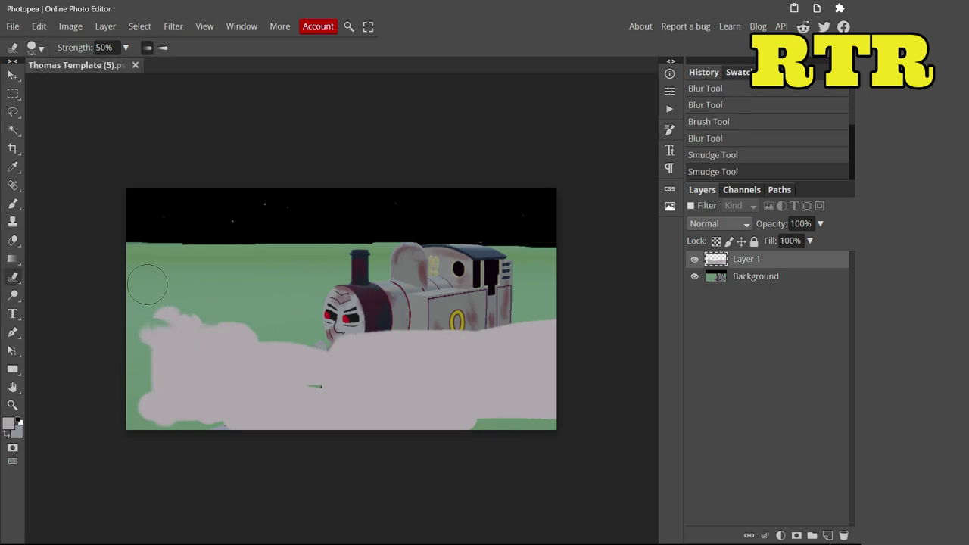
{"action": "key", "text": "ctrl+z"}
{"action": "left_click_drag", "start_coordinate": [436, 334], "coordinate": [417, 326]}
{"action": "left_click_drag", "start_coordinate": [413, 333], "coordinate": [390, 326]}
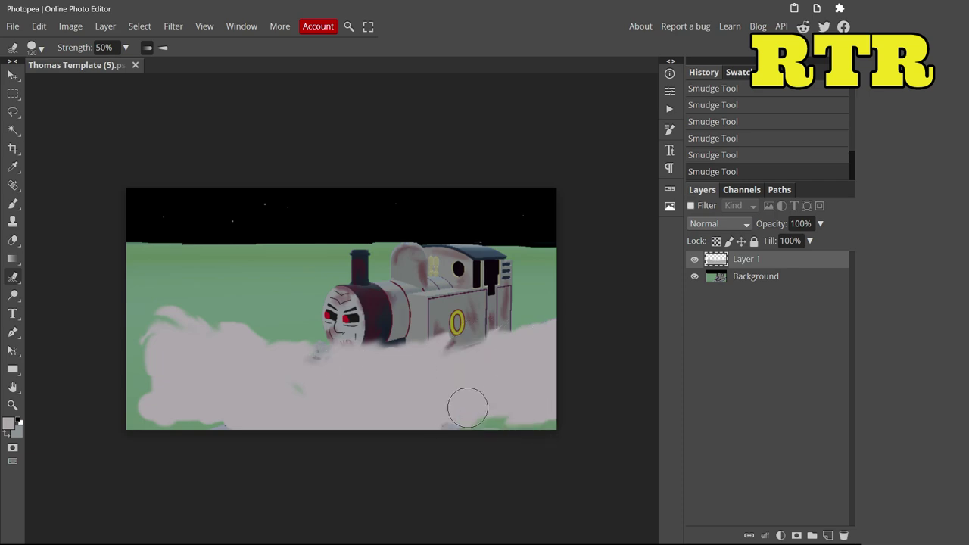
Step: Reposition the smoke layer over the lower part of the picture and set its fill to 50%
{"action": "key", "text": "v"}
{"action": "left_click_drag", "start_coordinate": [164, 217], "coordinate": [171, 223]}
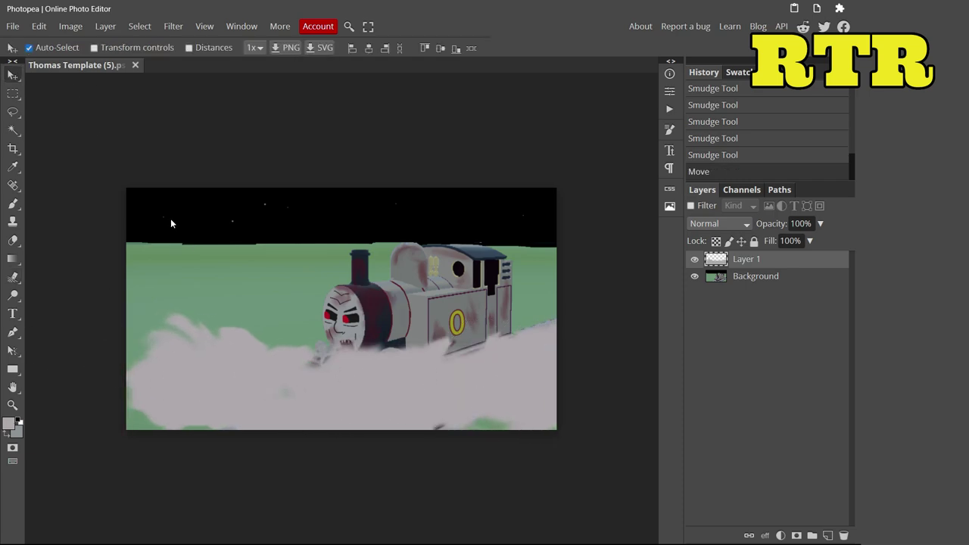
{"action": "left_click_drag", "start_coordinate": [809, 241], "coordinate": [799, 261]}
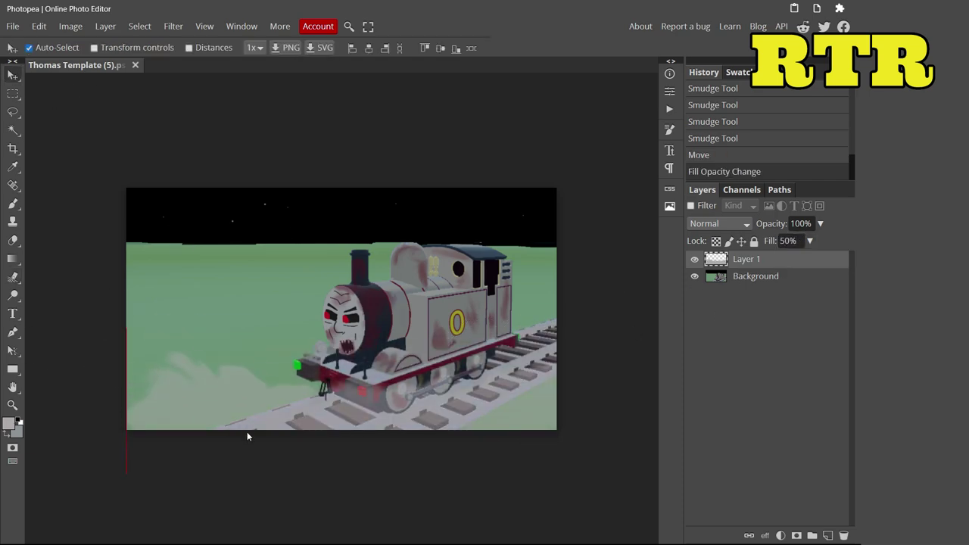
{"action": "left_click_drag", "start_coordinate": [247, 432], "coordinate": [255, 429]}
Step: Duplicate the smoke and background layers, and place the background copy between the two smoke layers
{"action": "right_click", "coordinate": [761, 262]}
{"action": "left_click", "coordinate": [682, 227]}
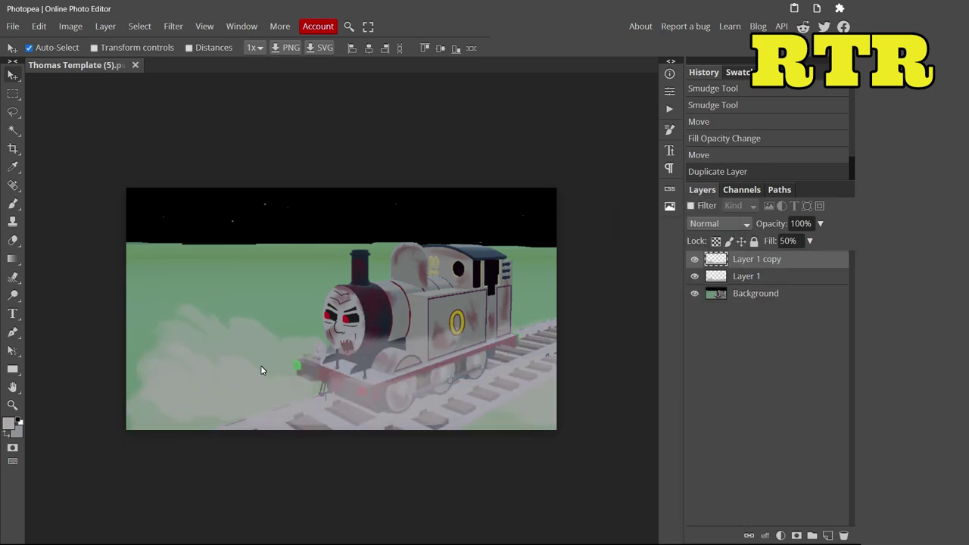
{"action": "right_click", "coordinate": [756, 301]}
{"action": "left_click", "coordinate": [682, 227]}
{"action": "left_click_drag", "start_coordinate": [773, 297], "coordinate": [773, 279]}
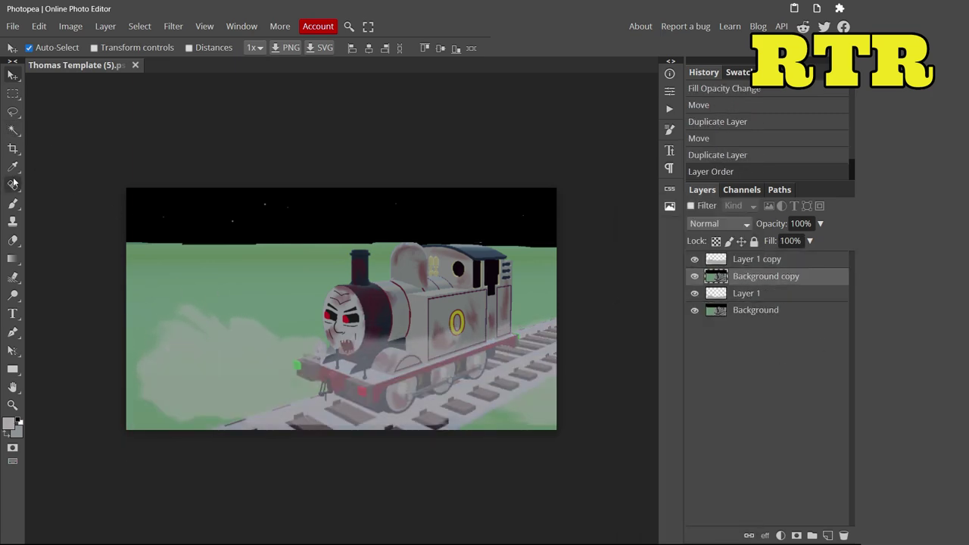
Step: Copy the green field onto its own layer with the Magic Wand and delete the surplus layers
{"action": "key", "text": "w"}
{"action": "left_click", "coordinate": [277, 263]}
{"action": "left_click", "coordinate": [277, 262]}
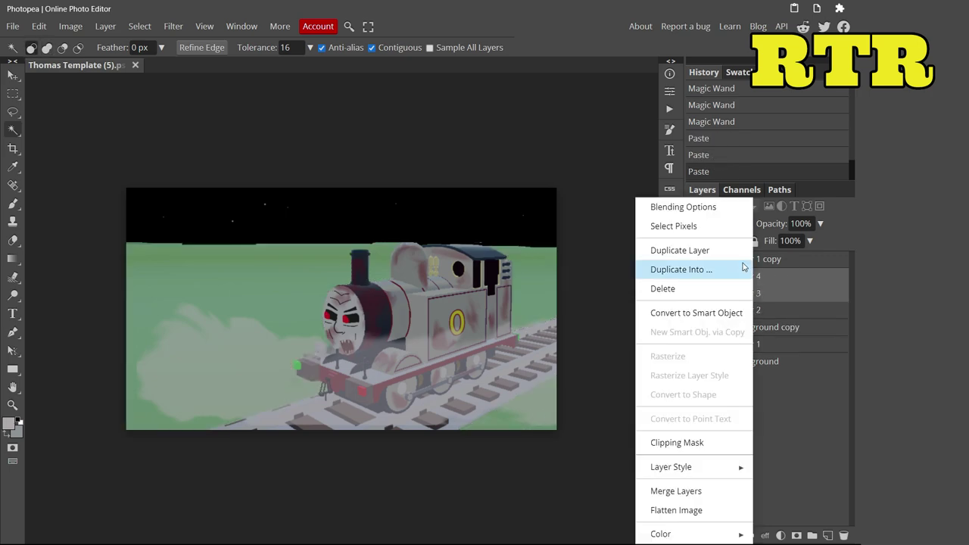
{"action": "left_click", "coordinate": [660, 286]}
Step: Move the duplicated smoke layer down over the engine's wheels and rails
{"action": "left_click", "coordinate": [12, 74]}
{"action": "left_click_drag", "start_coordinate": [227, 284], "coordinate": [225, 405]}
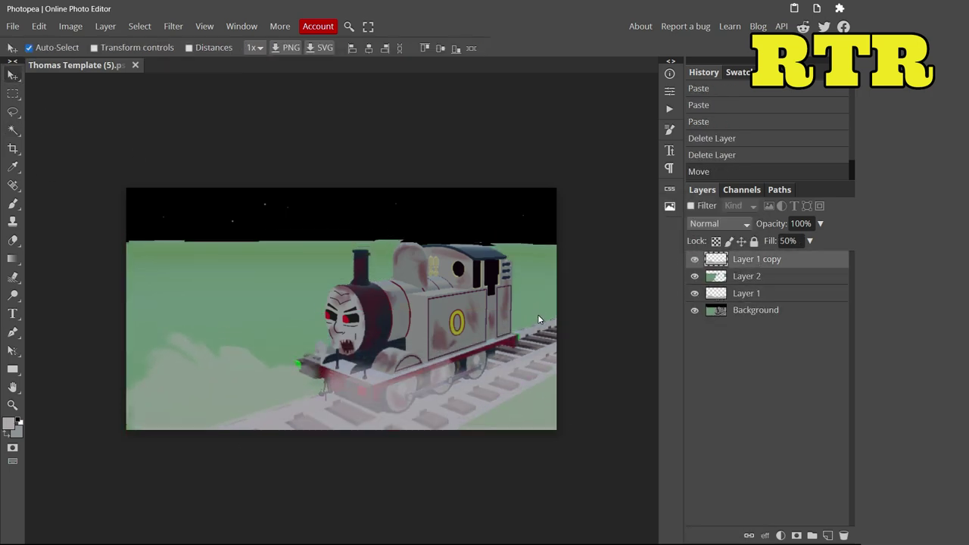
{"action": "left_click", "coordinate": [13, 26]}
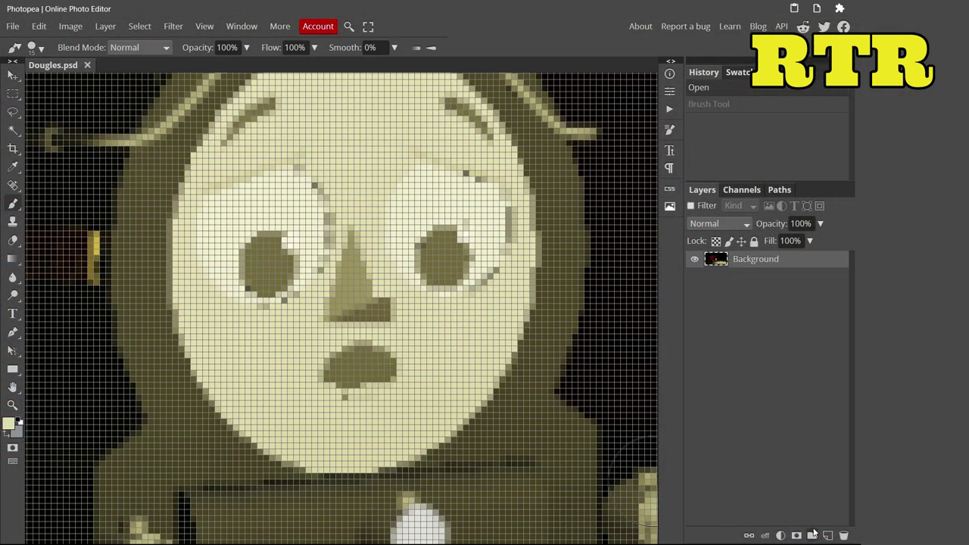
Step: On a new layer in Dougles.psd, paint out the face's eyebrows, pupils and mouth with matching cream colours
{"action": "left_click", "coordinate": [828, 535]}
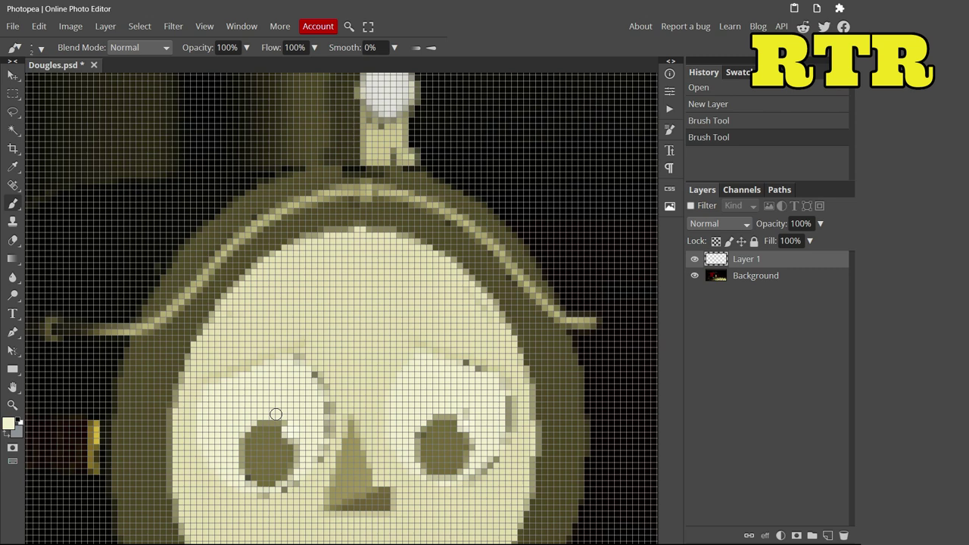
{"action": "left_click_drag", "start_coordinate": [276, 415], "coordinate": [271, 455]}
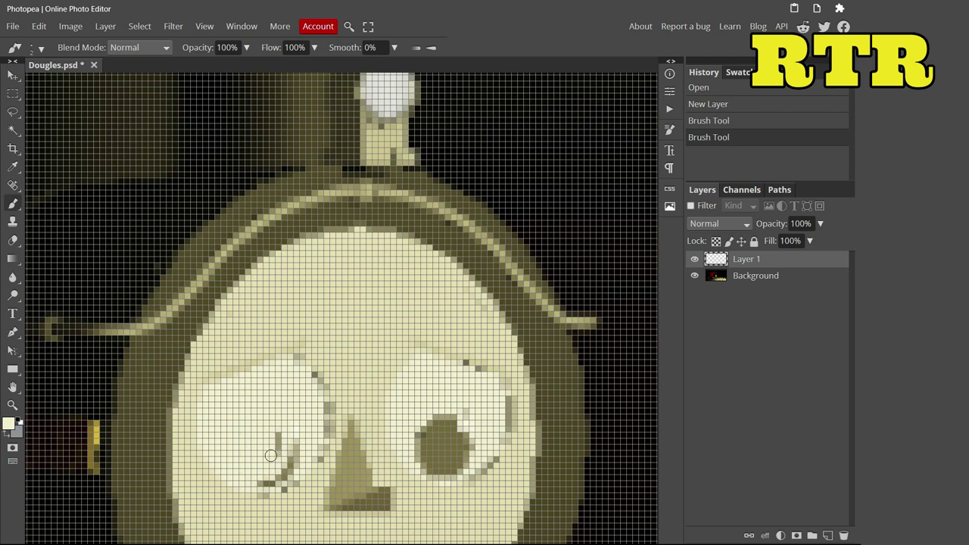
{"action": "mouse_move", "coordinate": [428, 231]}
{"action": "left_mouse_down"}
{"action": "mouse_move", "coordinate": [433, 256]}
{"action": "mouse_move", "coordinate": [469, 258]}
{"action": "left_mouse_up"}
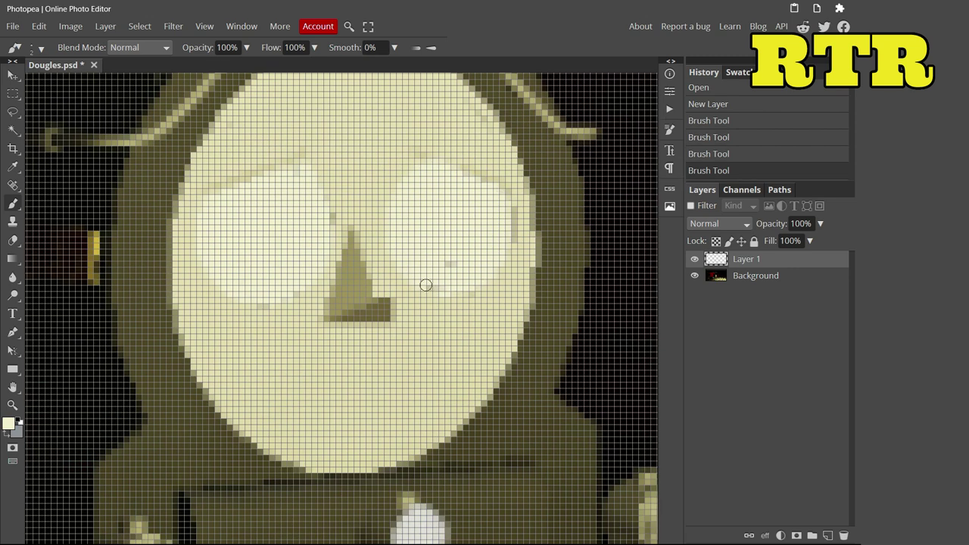
{"action": "left_click", "coordinate": [333, 219]}
Step: Add a new layer and brush dark red blood lines with drips running down beneath both eyes
{"action": "left_click", "coordinate": [9, 421]}
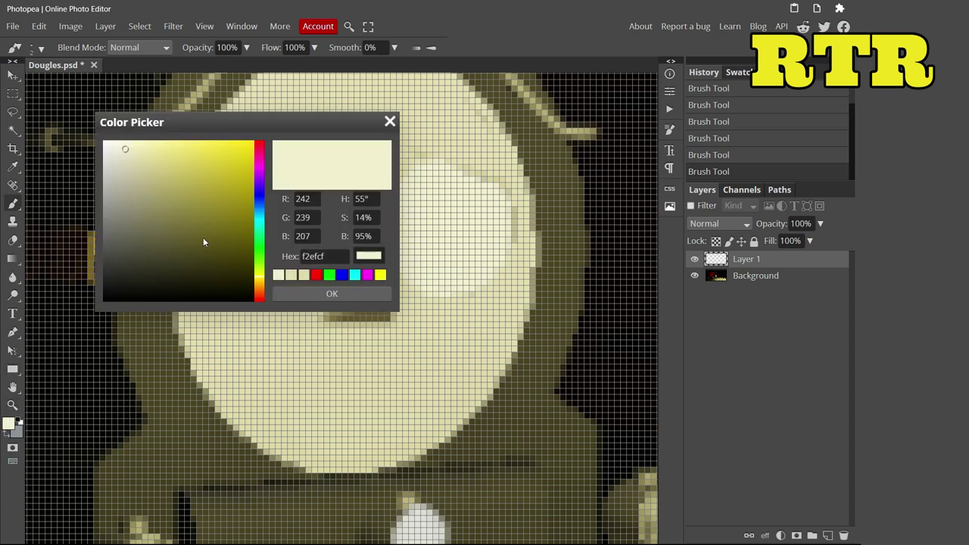
{"action": "left_click", "coordinate": [259, 297]}
{"action": "left_click", "coordinate": [223, 208]}
{"action": "left_click", "coordinate": [331, 293]}
{"action": "key", "text": "ctrl+shift+n"}
{"action": "left_click_drag", "start_coordinate": [225, 301], "coordinate": [324, 269]}
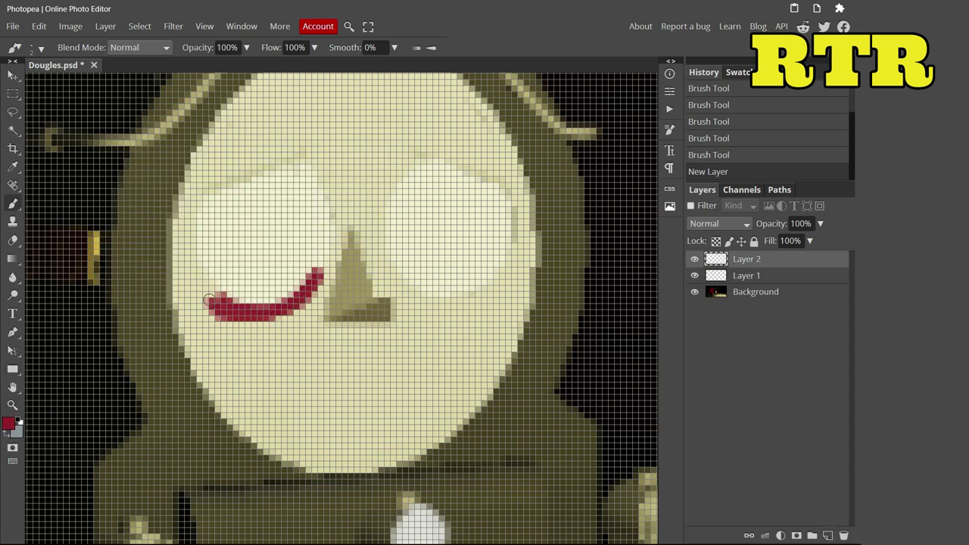
{"action": "left_click_drag", "start_coordinate": [395, 280], "coordinate": [512, 277]}
{"action": "left_click_drag", "start_coordinate": [246, 312], "coordinate": [256, 424]}
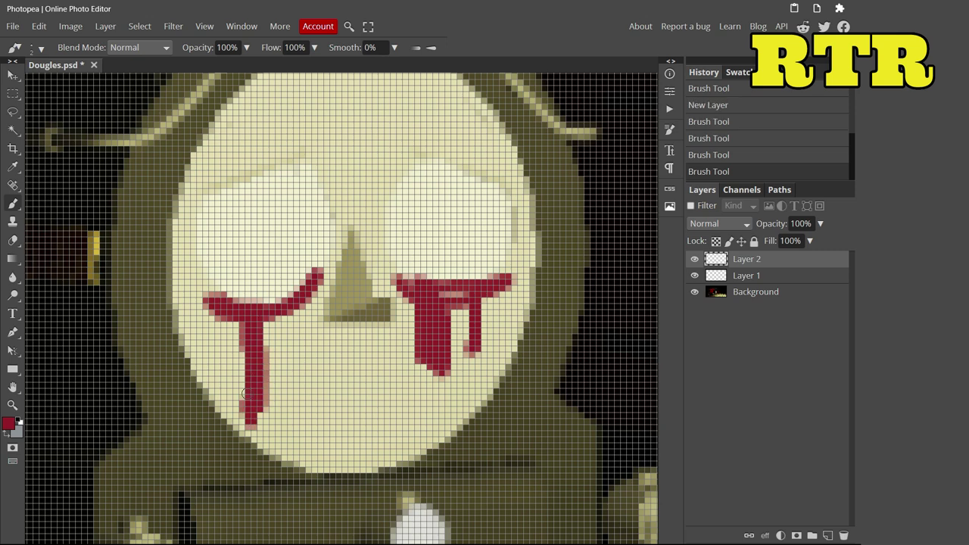
{"action": "left_click_drag", "start_coordinate": [303, 292], "coordinate": [308, 375]}
Step: Blur the blood beneath both eyes at 50% strength and set the layer's fill to 76%
{"action": "key", "text": "r"}
{"action": "left_click_drag", "start_coordinate": [250, 303], "coordinate": [217, 313]}
{"action": "left_click_drag", "start_coordinate": [424, 288], "coordinate": [203, 339]}
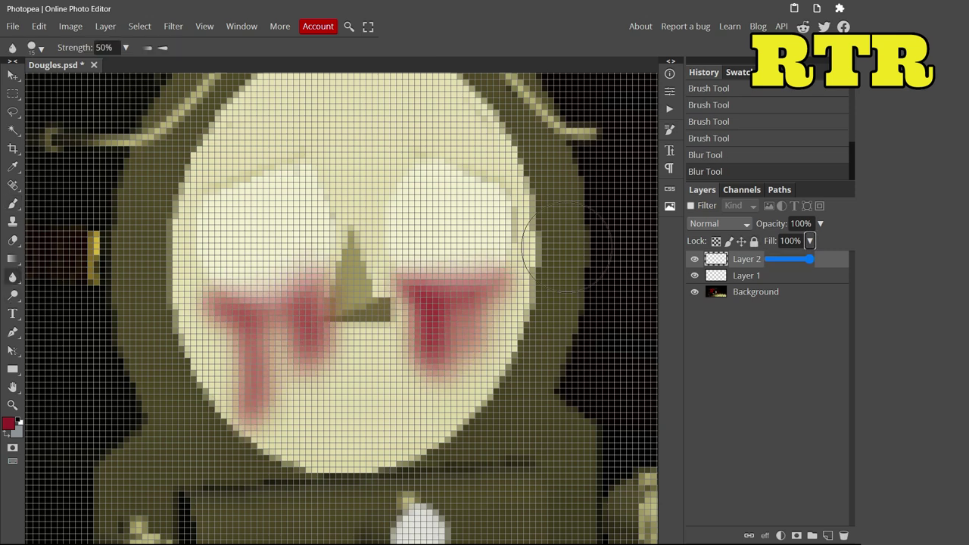
{"action": "left_click_drag", "start_coordinate": [811, 259], "coordinate": [800, 263]}
Step: Choose a brighter red for the brush and add a new layer for the pupils
{"action": "scroll", "coordinate": [341, 303], "scroll_direction": "up", "scroll_amount": 3}
{"action": "key", "text": "b"}
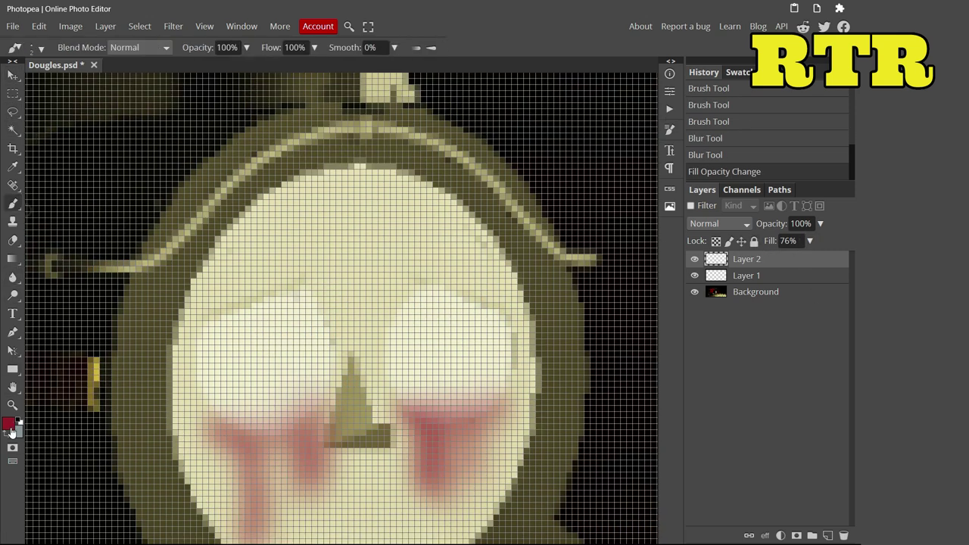
{"action": "left_click", "coordinate": [827, 535]}
{"action": "left_click_drag", "start_coordinate": [216, 415], "coordinate": [219, 379]}
{"action": "left_click_drag", "start_coordinate": [231, 421], "coordinate": [400, 356]}
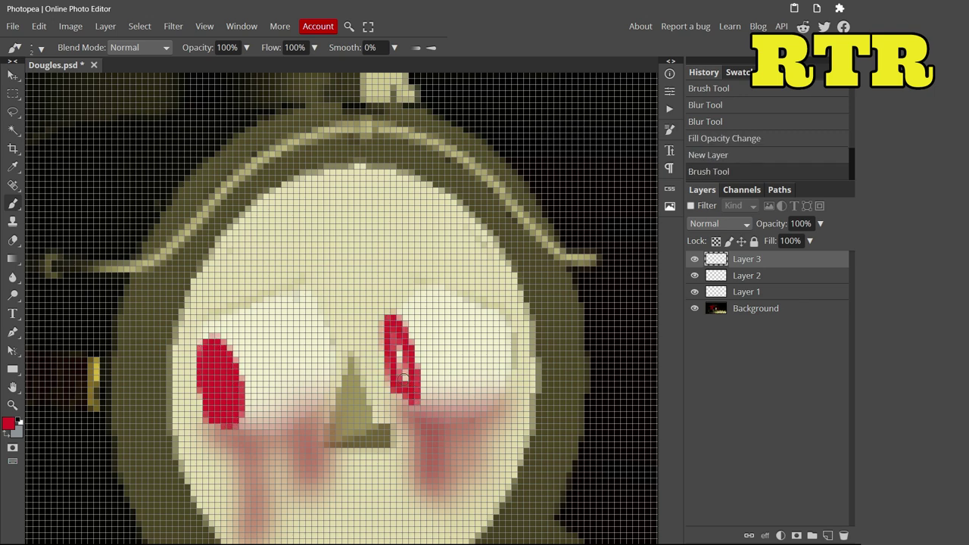
{"action": "left_click", "coordinate": [712, 123]}
{"action": "left_click", "coordinate": [721, 172]}
{"action": "left_click", "coordinate": [709, 154]}
Step: Brush a small red oval pupil into each eye
{"action": "left_click_drag", "start_coordinate": [310, 362], "coordinate": [314, 379]}
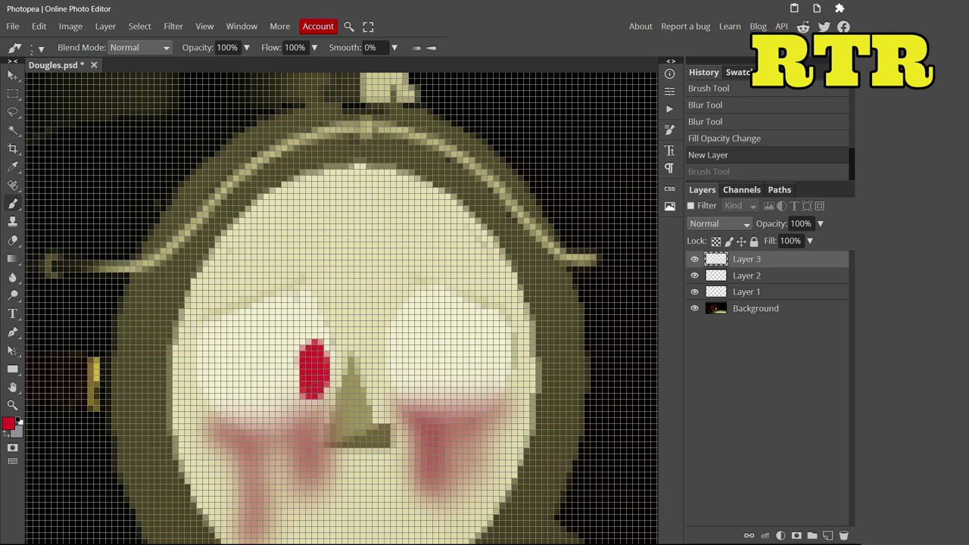
{"action": "mouse_move", "coordinate": [491, 356]}
{"action": "left_mouse_down"}
{"action": "mouse_move", "coordinate": [455, 343]}
{"action": "mouse_move", "coordinate": [466, 358]}
{"action": "mouse_move", "coordinate": [398, 341]}
{"action": "left_mouse_up"}
{"action": "scroll", "coordinate": [341, 303], "scroll_direction": "down", "scroll_amount": 1}
{"action": "scroll", "coordinate": [341, 303], "scroll_direction": "up", "scroll_amount": 3}
Step: Paint cream face colour over the tops of the eyes to form slanted, angry eyelids
{"action": "left_click", "coordinate": [7, 423]}
{"action": "left_click", "coordinate": [313, 294]}
{"action": "scroll", "coordinate": [288, 356], "scroll_direction": "down", "scroll_amount": 2}
{"action": "key", "text": "e"}
{"action": "key", "text": "b"}
{"action": "scroll", "coordinate": [398, 342], "scroll_direction": "down", "scroll_amount": 5}
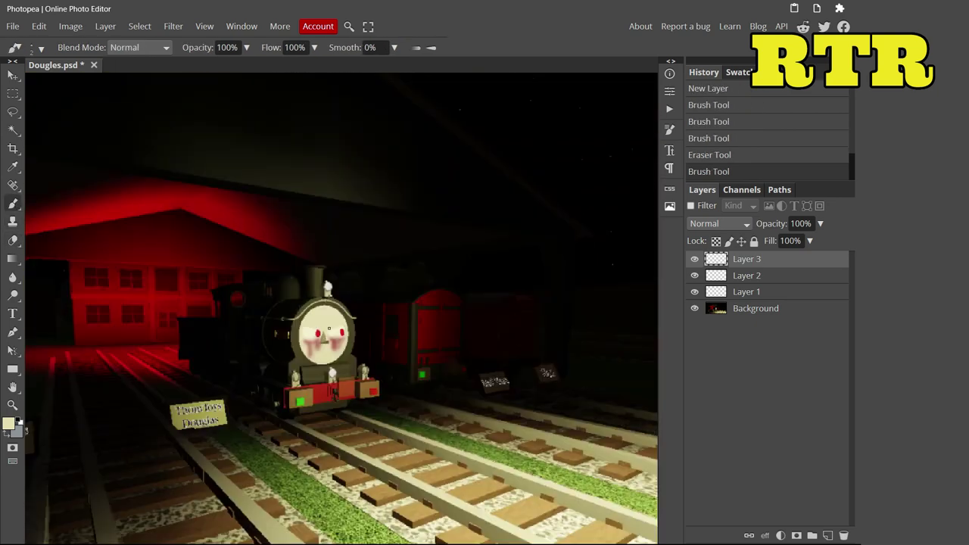
Step: On a new layer, brush darker beige creases on the forehead, under the eyes and on the lower face
{"action": "scroll", "coordinate": [141, 368], "scroll_direction": "up", "scroll_amount": 5}
{"action": "left_click", "coordinate": [7, 422]}
{"action": "left_click", "coordinate": [141, 190]}
{"action": "left_click", "coordinate": [326, 293]}
{"action": "left_click", "coordinate": [827, 535]}
{"action": "left_click_drag", "start_coordinate": [159, 265], "coordinate": [277, 347]}
{"action": "left_click_drag", "start_coordinate": [374, 278], "coordinate": [291, 341]}
{"action": "scroll", "coordinate": [242, 243], "scroll_direction": "down", "scroll_amount": 3}
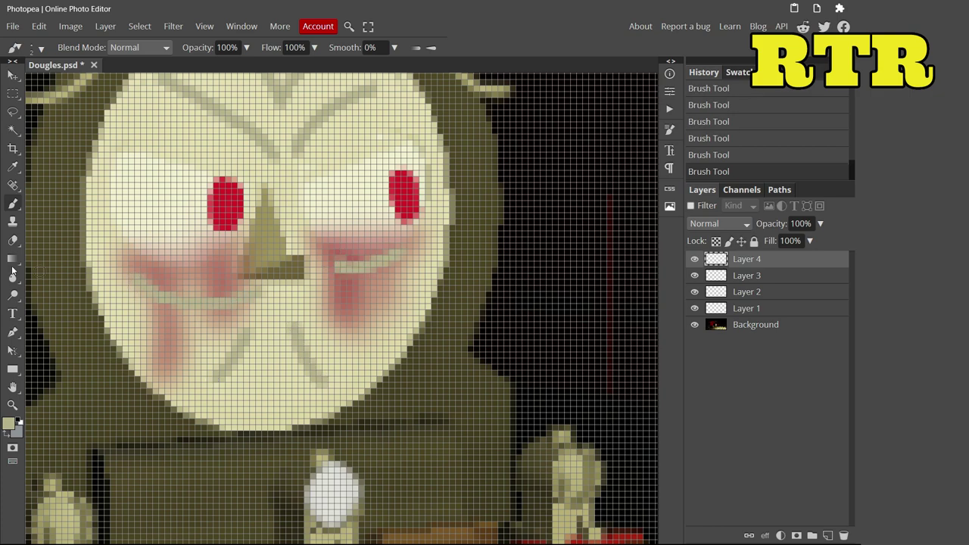
Step: Soften the face's creases with the Blur tool at 50% strength
{"action": "left_click", "coordinate": [13, 277]}
{"action": "left_click_drag", "start_coordinate": [363, 261], "coordinate": [306, 356]}
{"action": "scroll", "coordinate": [227, 227], "scroll_direction": "up", "scroll_amount": 3}
{"action": "left_click_drag", "start_coordinate": [205, 227], "coordinate": [341, 227]}
{"action": "left_click_drag", "start_coordinate": [333, 166], "coordinate": [258, 190]}
{"action": "scroll", "coordinate": [325, 151], "scroll_direction": "up", "scroll_amount": 2}
{"action": "left_click_drag", "start_coordinate": [288, 227], "coordinate": [232, 245]}
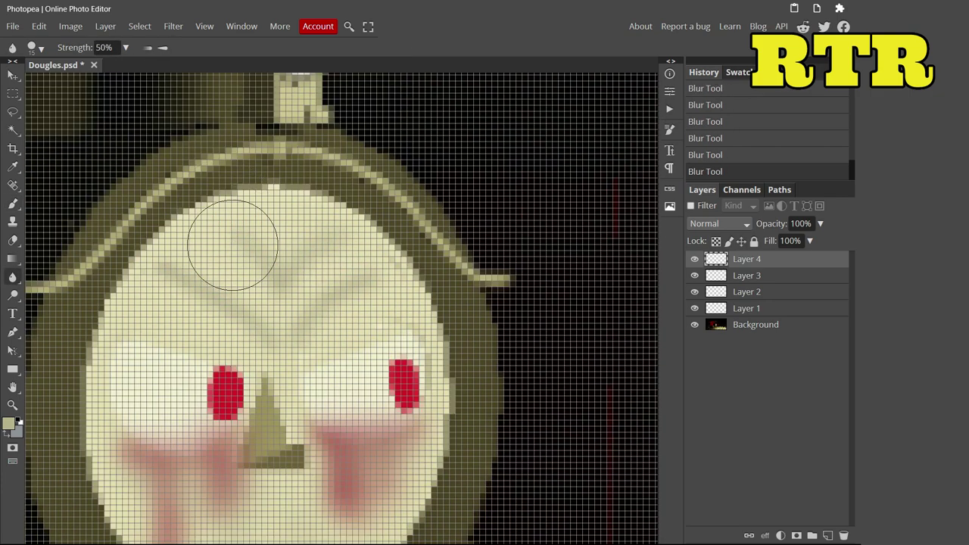
{"action": "scroll", "coordinate": [232, 244], "scroll_direction": "down", "scroll_amount": 5}
Step: Undo the beige brush stroke on the tender and add a new layer for the marking
{"action": "scroll", "coordinate": [300, 280], "scroll_direction": "up", "scroll_amount": 5}
{"action": "key", "text": "b"}
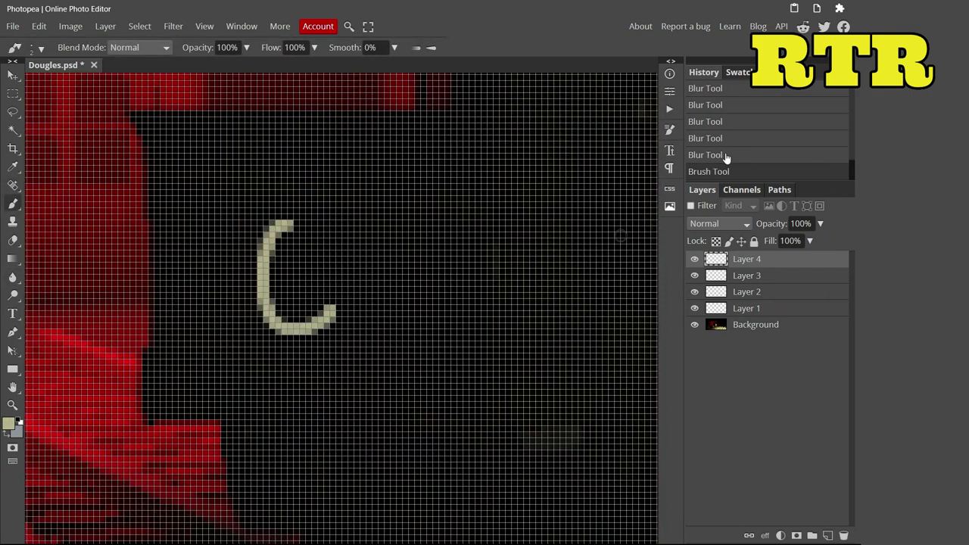
{"action": "left_click", "coordinate": [725, 156]}
{"action": "left_click", "coordinate": [828, 536]}
Step: Brush a beige 0 crossed out by an X on the side of the tender
{"action": "left_click_drag", "start_coordinate": [318, 215], "coordinate": [310, 216]}
{"action": "left_click_drag", "start_coordinate": [235, 209], "coordinate": [398, 368]}
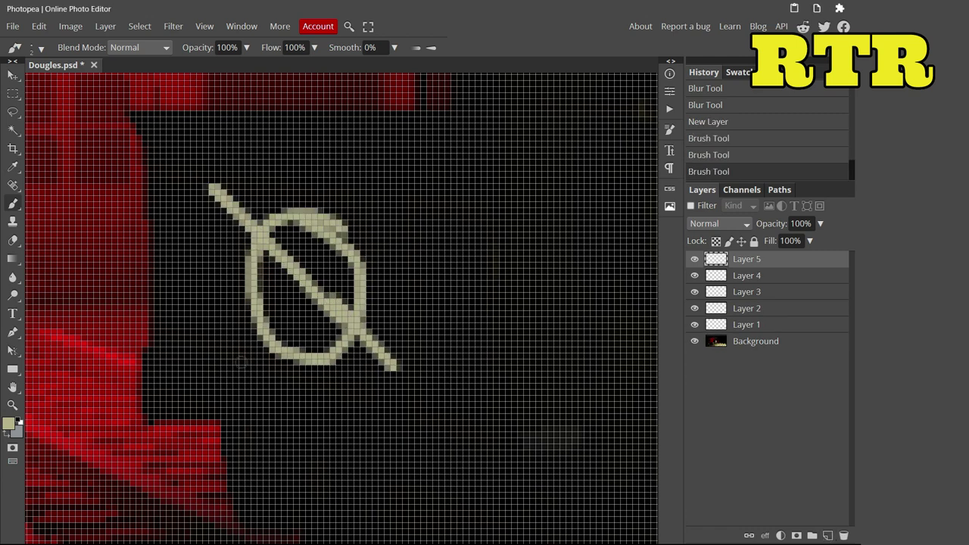
{"action": "left_click_drag", "start_coordinate": [238, 357], "coordinate": [402, 221]}
{"action": "left_click", "coordinate": [12, 241]}
{"action": "left_click", "coordinate": [13, 276]}
{"action": "left_click_drag", "start_coordinate": [237, 213], "coordinate": [397, 367]}
{"action": "left_click_drag", "start_coordinate": [241, 356], "coordinate": [398, 223]}
{"action": "scroll", "coordinate": [335, 271], "scroll_direction": "down", "scroll_amount": 5}
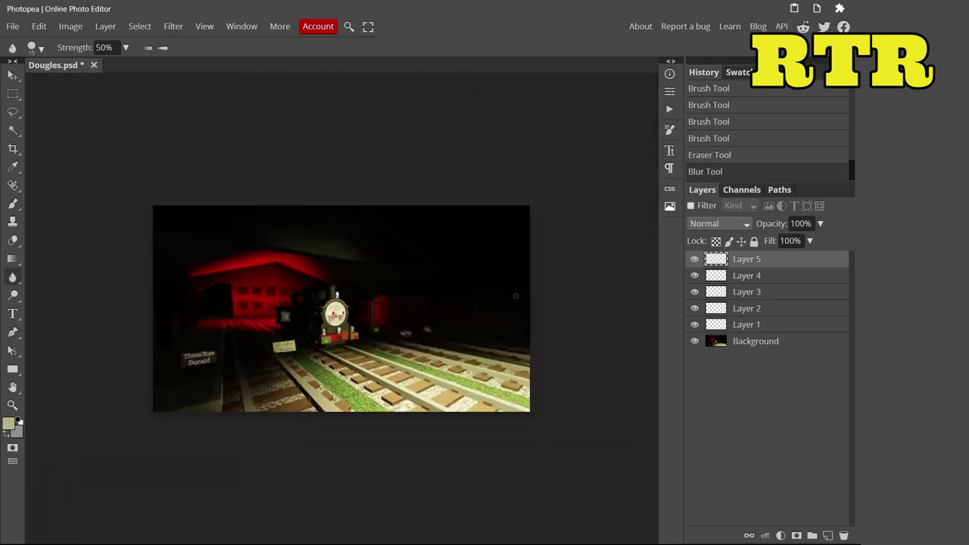
{"action": "scroll", "coordinate": [335, 270], "scroll_direction": "up", "scroll_amount": 4}
{"action": "left_click", "coordinate": [709, 121]}
Step: Blur the crossed-out 0 on the tender at 50% strength, and erase it
{"action": "left_click_drag", "start_coordinate": [318, 205], "coordinate": [394, 279]}
{"action": "left_click_drag", "start_coordinate": [393, 220], "coordinate": [327, 276]}
{"action": "scroll", "coordinate": [227, 273], "scroll_direction": "up", "scroll_amount": 2}
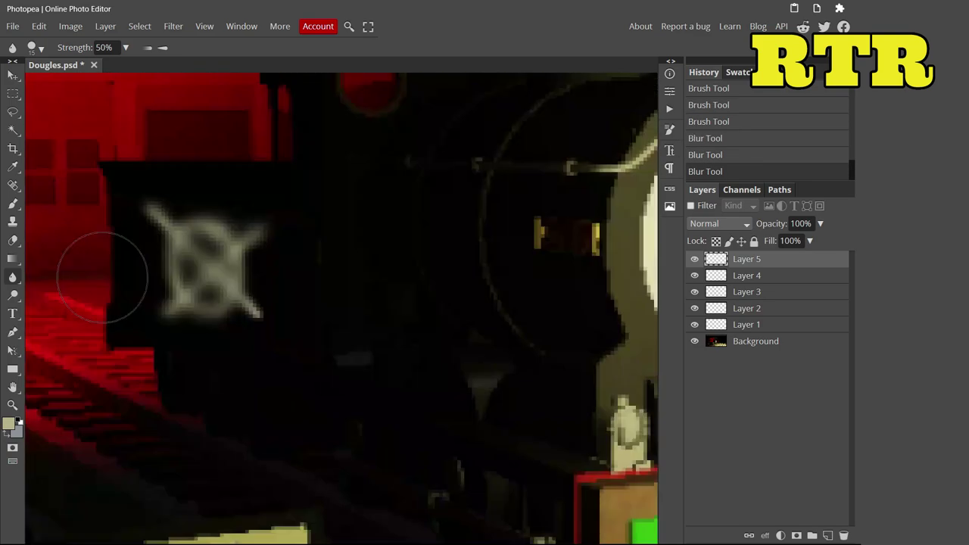
{"action": "key", "text": "e"}
{"action": "left_click", "coordinate": [221, 262]}
Step: Redraw the crossed-out beige 0 on the tender's side and blur it at 50% strength
{"action": "key", "text": "b"}
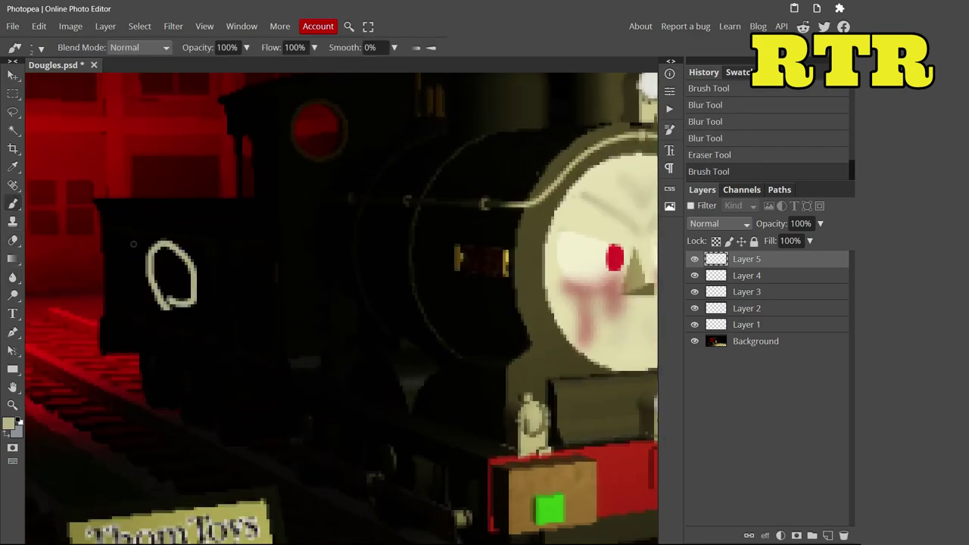
{"action": "left_click", "coordinate": [12, 277]}
{"action": "left_click_drag", "start_coordinate": [140, 242], "coordinate": [201, 307]}
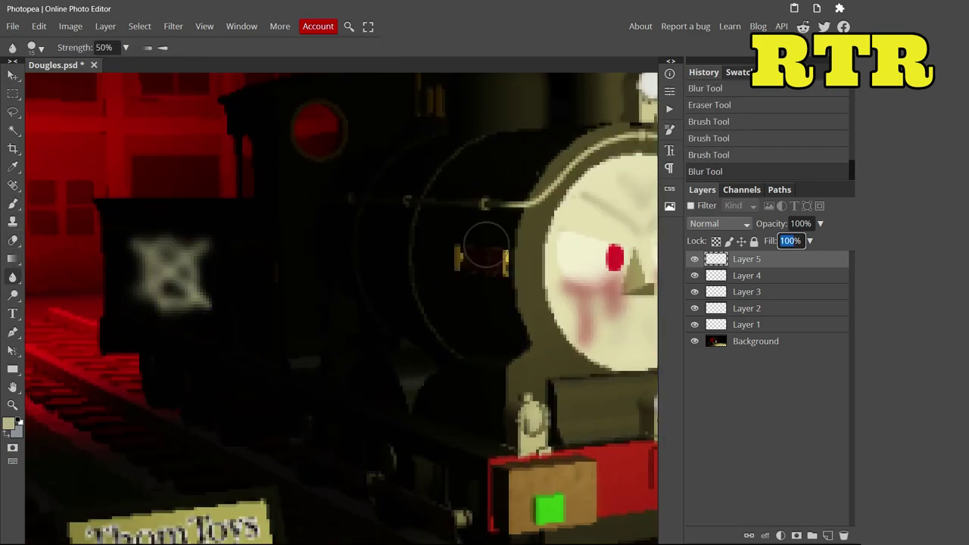
Step: Set the fill of the crossed-out 0's layer to 25%
{"action": "type", "text": "50"}
{"action": "key", "text": "Return"}
{"action": "key", "text": "ctrl+0"}
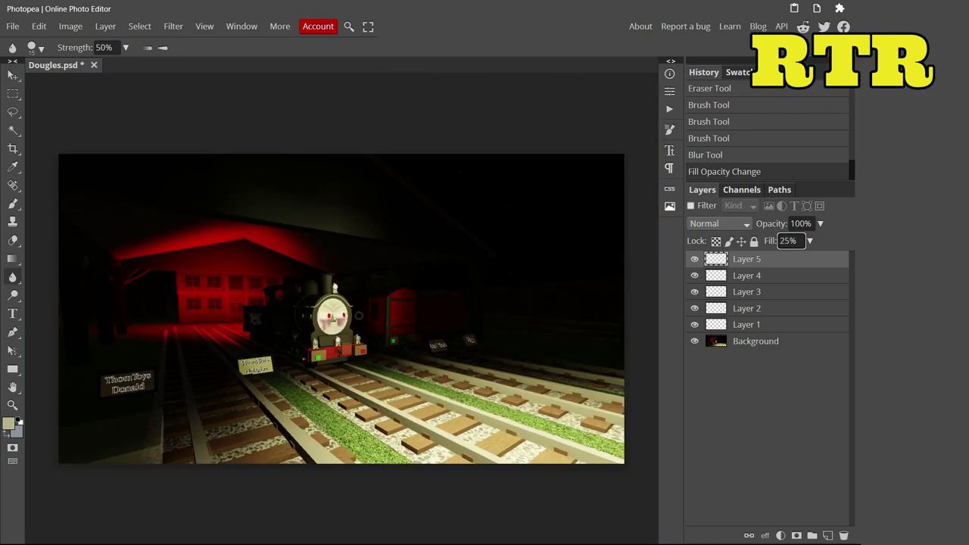
{"action": "scroll", "coordinate": [334, 318], "scroll_direction": "up", "scroll_amount": 5}
{"action": "scroll", "coordinate": [334, 318], "scroll_direction": "down", "scroll_amount": 5}
Step: On a new layer, brush crimson blood splatters above the lamp on the green-marked side of the buffer beam
{"action": "scroll", "coordinate": [333, 318], "scroll_direction": "up", "scroll_amount": 8}
{"action": "key", "text": "b"}
{"action": "left_click", "coordinate": [8, 423]}
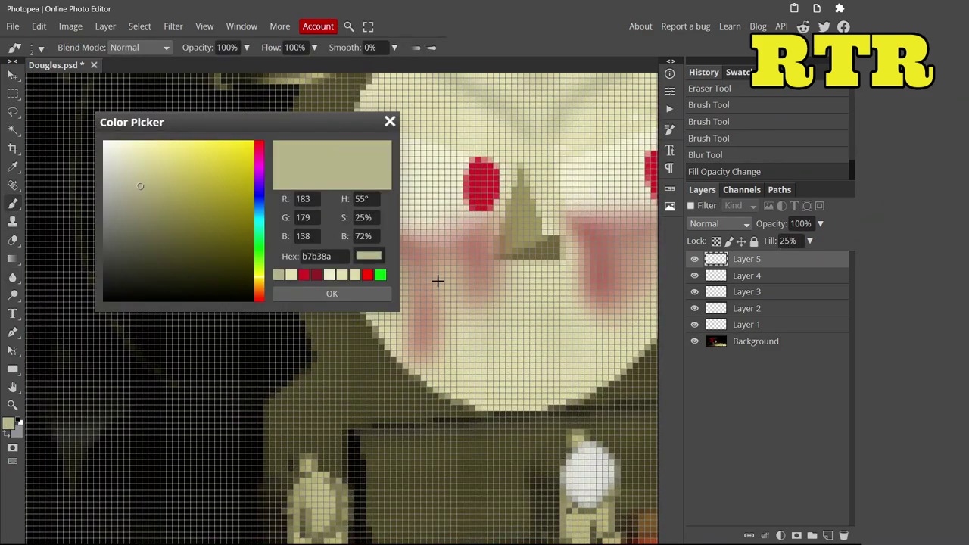
{"action": "left_click", "coordinate": [304, 274]}
{"action": "left_click", "coordinate": [332, 293]}
{"action": "left_click", "coordinate": [828, 536]}
{"action": "left_click_drag", "start_coordinate": [275, 477], "coordinate": [291, 407]}
{"action": "left_click_drag", "start_coordinate": [330, 356], "coordinate": [342, 454]}
{"action": "scroll", "coordinate": [478, 318], "scroll_direction": "down", "scroll_amount": 3}
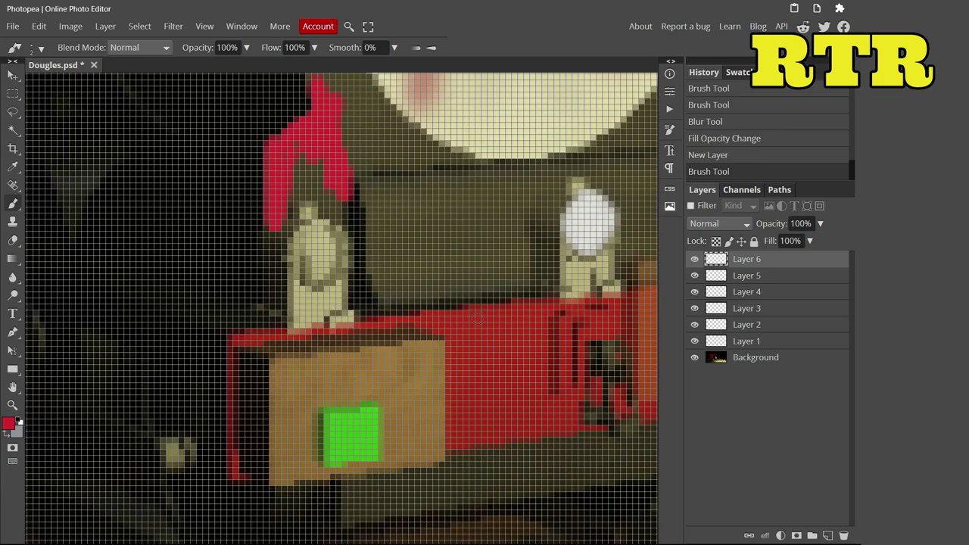
Step: Brush crimson blood on the middle front lamp, the buffer beam and the smokebox beside the chin
{"action": "scroll", "coordinate": [457, 372], "scroll_direction": "up", "scroll_amount": 5}
{"action": "left_click_drag", "start_coordinate": [454, 288], "coordinate": [465, 297]}
{"action": "scroll", "coordinate": [465, 297], "scroll_direction": "down", "scroll_amount": 2}
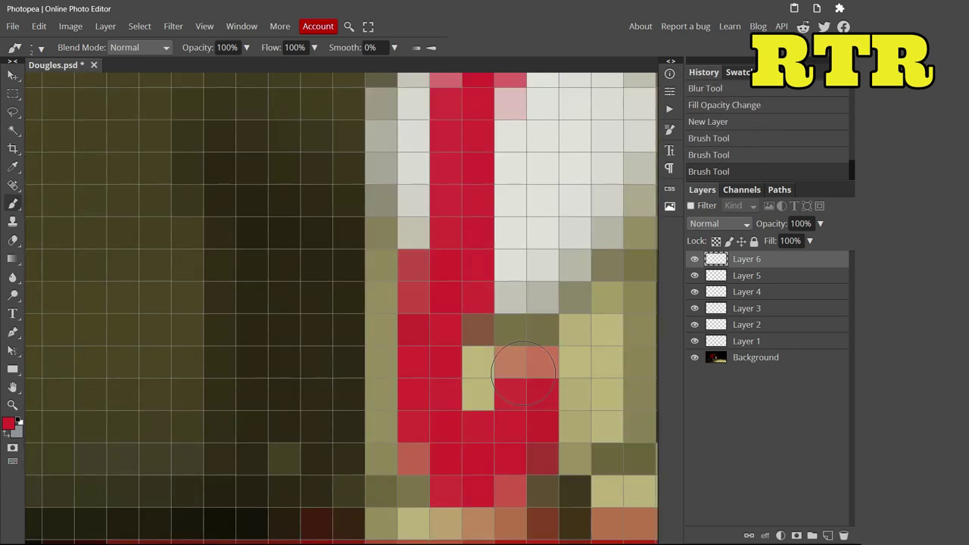
{"action": "left_click_drag", "start_coordinate": [455, 228], "coordinate": [454, 379]}
{"action": "left_click_drag", "start_coordinate": [470, 227], "coordinate": [470, 364]}
{"action": "scroll", "coordinate": [424, 303], "scroll_direction": "down", "scroll_amount": 5}
{"action": "scroll", "coordinate": [417, 304], "scroll_direction": "up", "scroll_amount": 4}
{"action": "scroll", "coordinate": [417, 304], "scroll_direction": "up", "scroll_amount": 5}
{"action": "left_click_drag", "start_coordinate": [407, 270], "coordinate": [424, 327]}
{"action": "scroll", "coordinate": [417, 305], "scroll_direction": "down", "scroll_amount": 6}
{"action": "scroll", "coordinate": [420, 191], "scroll_direction": "up", "scroll_amount": 4}
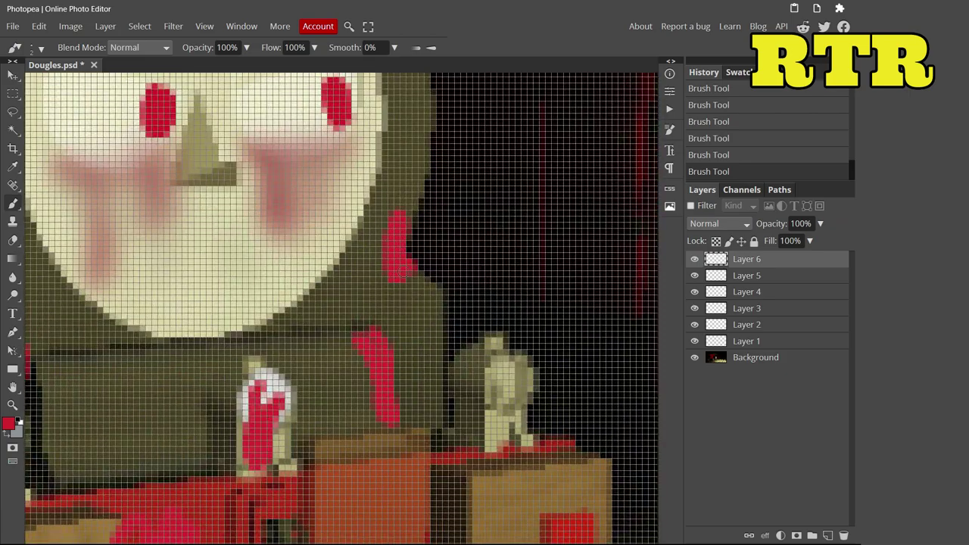
Step: Add crimson blood streaks to the chimney, the boiler side and the rim around the top of the face
{"action": "scroll", "coordinate": [401, 270], "scroll_direction": "down", "scroll_amount": 3}
{"action": "scroll", "coordinate": [208, 128], "scroll_direction": "up", "scroll_amount": 4}
{"action": "left_click_drag", "start_coordinate": [152, 220], "coordinate": [151, 325]}
{"action": "scroll", "coordinate": [165, 326], "scroll_direction": "down", "scroll_amount": 5}
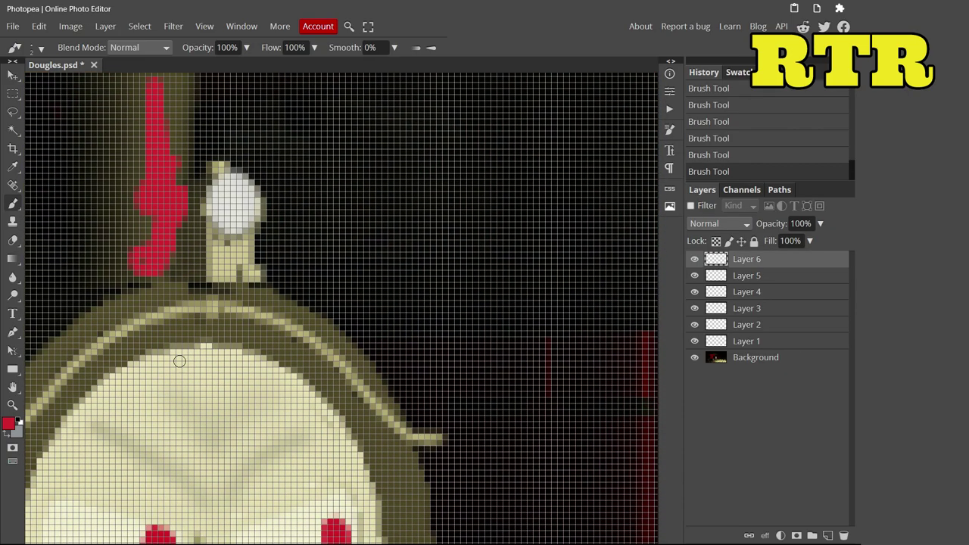
{"action": "scroll", "coordinate": [341, 303], "scroll_direction": "down", "scroll_amount": 5}
{"action": "scroll", "coordinate": [341, 303], "scroll_direction": "up", "scroll_amount": 5}
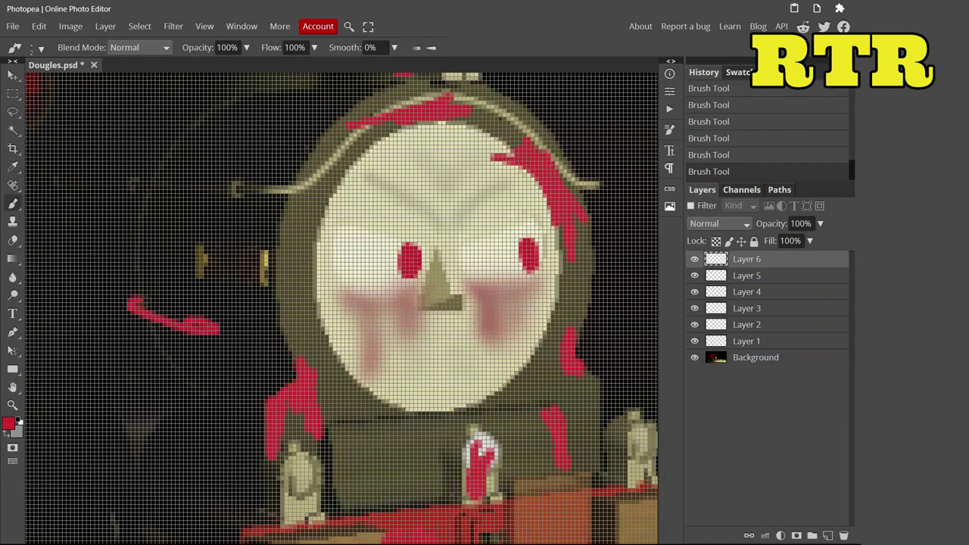
Step: Erase the stray blood streak on the boiler side and blur the remaining splatters at 50% strength
{"action": "key", "text": "e"}
{"action": "left_click", "coordinate": [12, 278]}
{"action": "scroll", "coordinate": [341, 303], "scroll_direction": "down", "scroll_amount": 5}
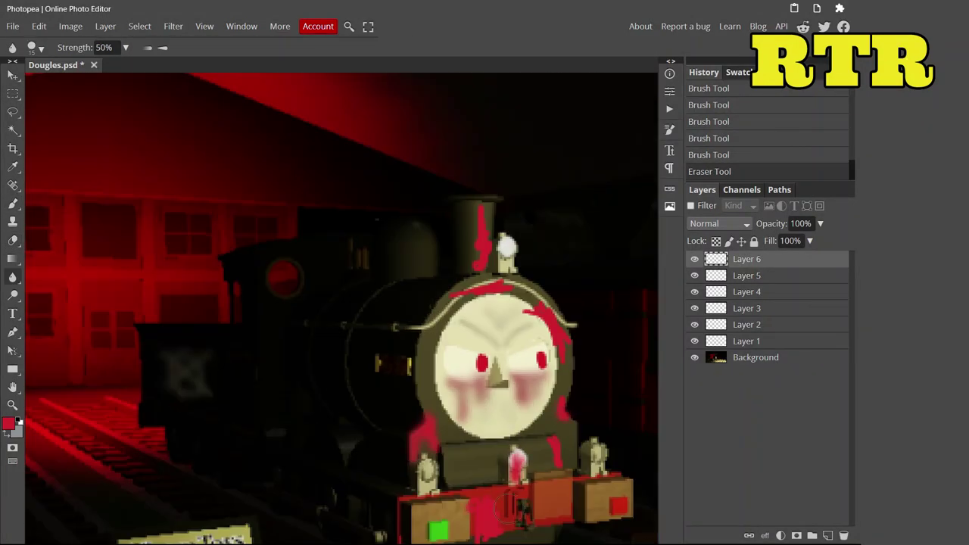
Step: Apply a darker Color Overlay to the blood splatter layer
{"action": "right_click", "coordinate": [757, 259]}
{"action": "left_click", "coordinate": [682, 203]}
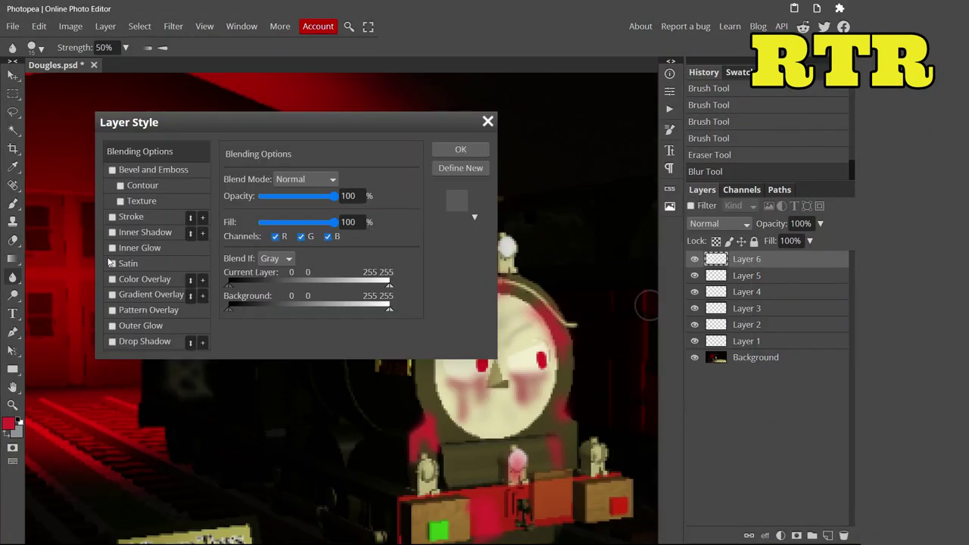
{"action": "left_click", "coordinate": [145, 279]}
{"action": "left_click", "coordinate": [383, 196]}
{"action": "left_click", "coordinate": [216, 210]}
{"action": "left_click", "coordinate": [332, 294]}
{"action": "key", "text": "Return"}
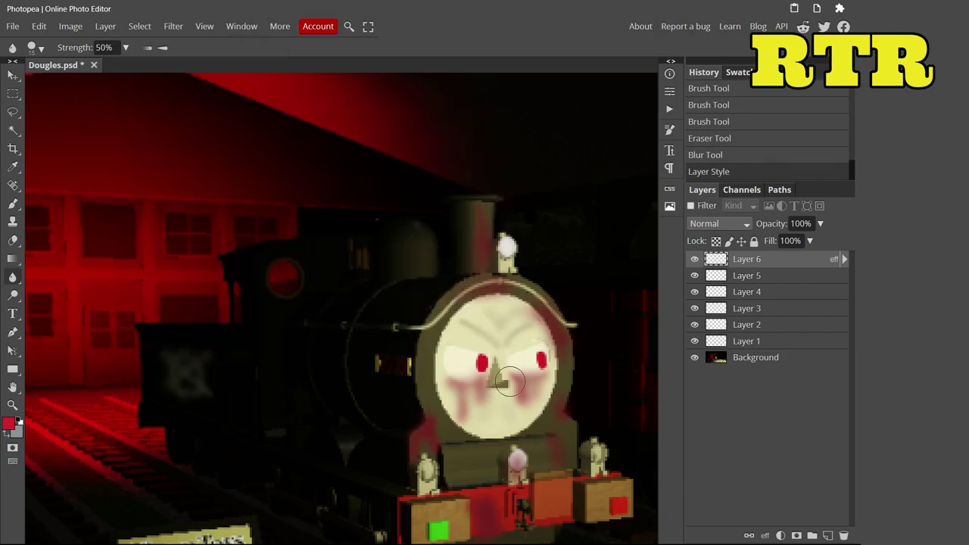
{"action": "scroll", "coordinate": [332, 316], "scroll_direction": "down", "scroll_amount": 5}
{"action": "scroll", "coordinate": [333, 316], "scroll_direction": "up", "scroll_amount": 5}
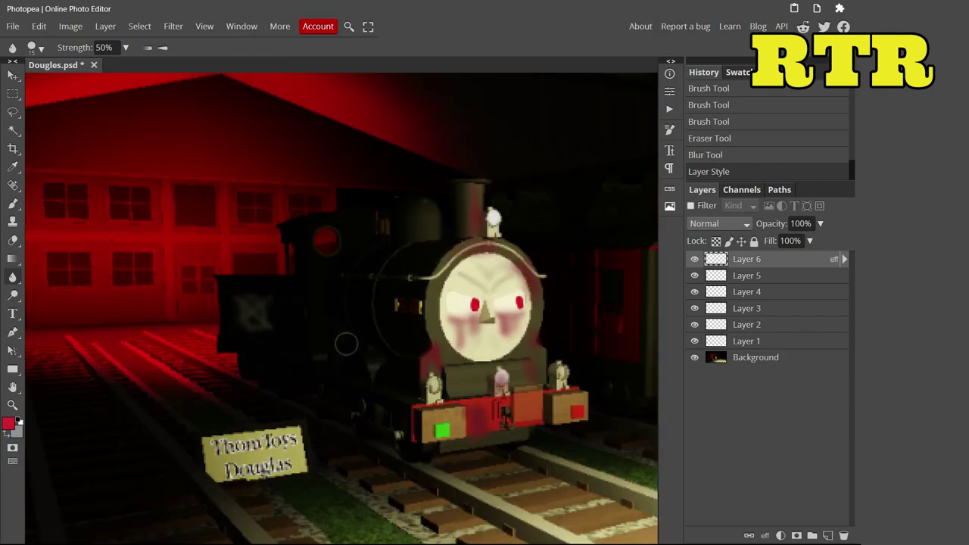
{"action": "scroll", "coordinate": [346, 344], "scroll_direction": "down", "scroll_amount": 5}
{"action": "scroll", "coordinate": [346, 344], "scroll_direction": "up", "scroll_amount": 5}
{"action": "scroll", "coordinate": [125, 334], "scroll_direction": "up", "scroll_amount": 2}
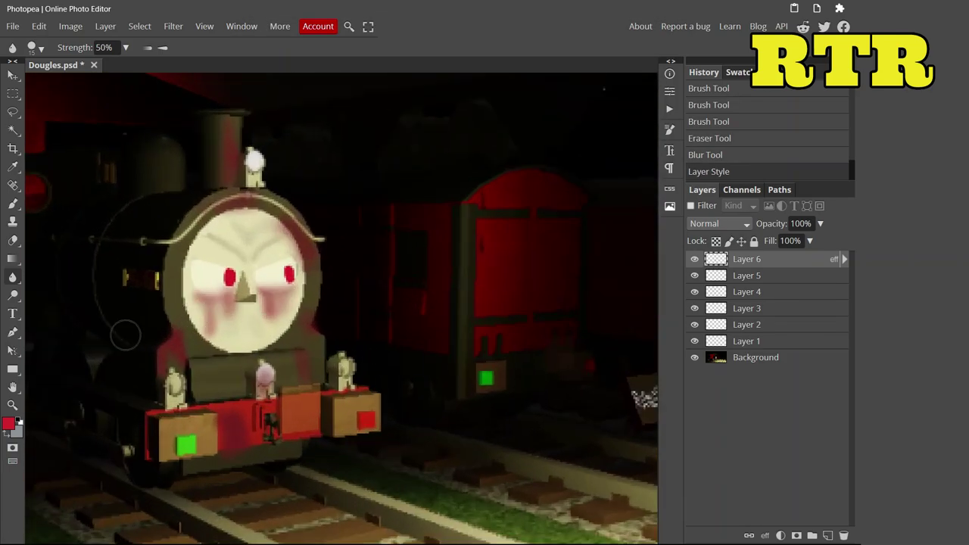
{"action": "scroll", "coordinate": [40, 325], "scroll_direction": "up", "scroll_amount": 2}
{"action": "scroll", "coordinate": [68, 371], "scroll_direction": "down", "scroll_amount": 5}
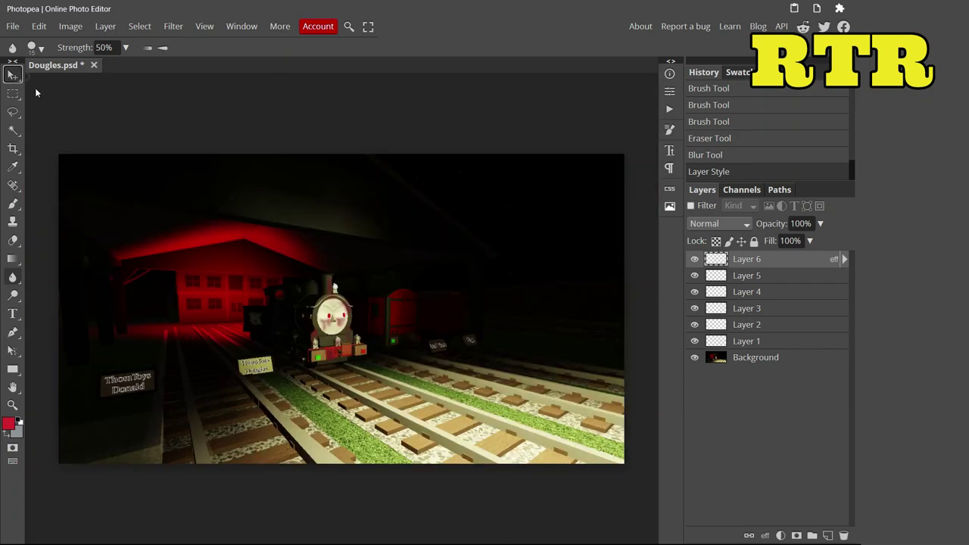
Step: Merge all layers into one, then enlarge and reposition the image so the engine fills more of the canvas
{"action": "left_click", "coordinate": [12, 76]}
{"action": "right_click", "coordinate": [746, 303]}
{"action": "left_click", "coordinate": [682, 488]}
{"action": "left_click_drag", "start_coordinate": [58, 461], "coordinate": [356, 390]}
{"action": "key", "text": "Return"}
{"action": "left_click_drag", "start_coordinate": [306, 190], "coordinate": [264, 215]}
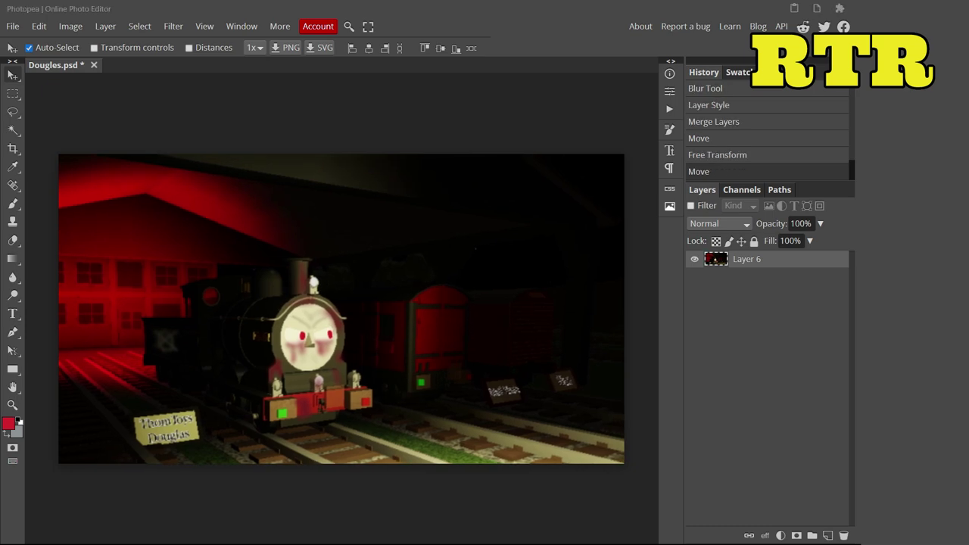
Step: Pick a tan brush colour and add a new layer above the merged image
{"action": "scroll", "coordinate": [567, 275], "scroll_direction": "down", "scroll_amount": 3}
{"action": "scroll", "coordinate": [639, 167], "scroll_direction": "up", "scroll_amount": 6}
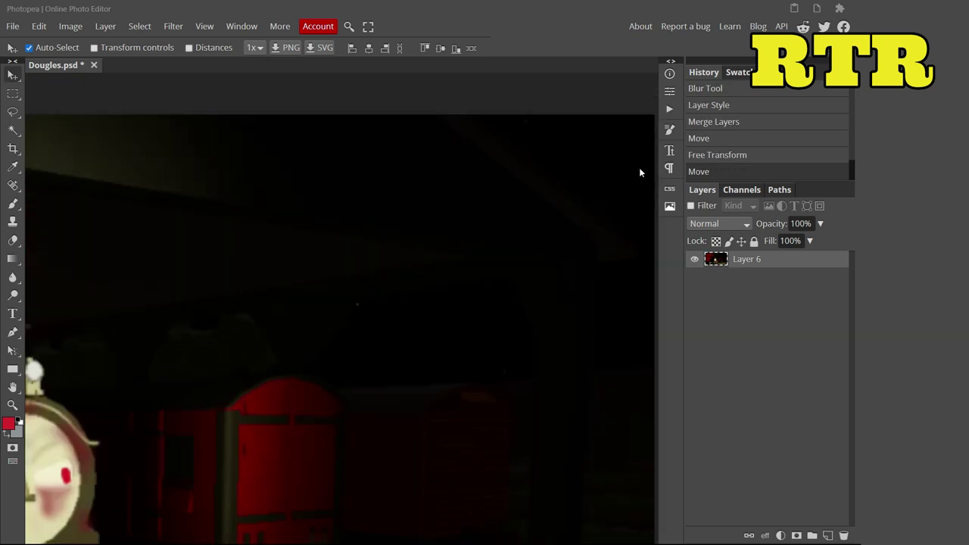
{"action": "key", "text": "b"}
{"action": "left_click", "coordinate": [8, 423]}
{"action": "left_click", "coordinate": [258, 282]}
{"action": "left_click", "coordinate": [187, 179]}
{"action": "mouse_move", "coordinate": [187, 179]}
{"action": "left_mouse_down"}
{"action": "mouse_move", "coordinate": [130, 245]}
{"action": "mouse_move", "coordinate": [136, 147]}
{"action": "left_mouse_up"}
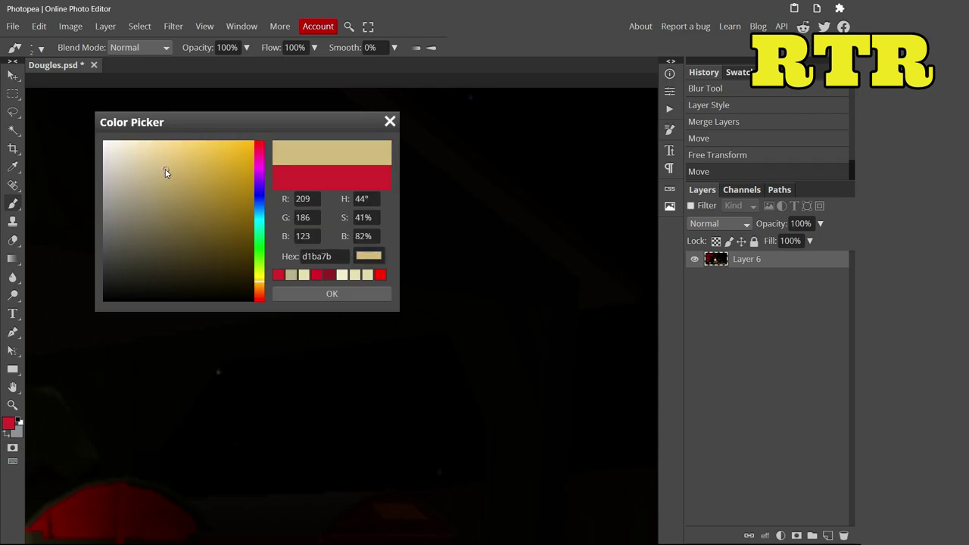
{"action": "left_click", "coordinate": [332, 294]}
{"action": "left_click", "coordinate": [828, 535]}
Step: Brush jagged tan branches in the dark area above the red coaches and blur them at 50% strength
{"action": "scroll", "coordinate": [333, 197], "scroll_direction": "up", "scroll_amount": 1}
{"action": "left_click_drag", "start_coordinate": [343, 162], "coordinate": [322, 214]}
{"action": "left_click_drag", "start_coordinate": [289, 359], "coordinate": [299, 492]}
{"action": "scroll", "coordinate": [303, 341], "scroll_direction": "down", "scroll_amount": 2}
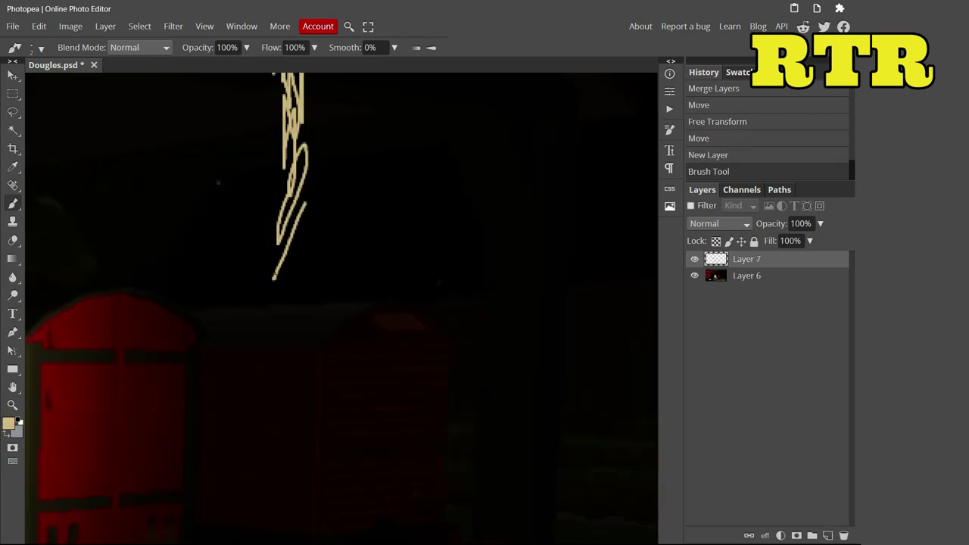
{"action": "left_click_drag", "start_coordinate": [287, 83], "coordinate": [326, 326]}
{"action": "left_click_drag", "start_coordinate": [277, 170], "coordinate": [246, 276]}
{"action": "scroll", "coordinate": [303, 341], "scroll_direction": "up", "scroll_amount": 3}
{"action": "key", "text": "r"}
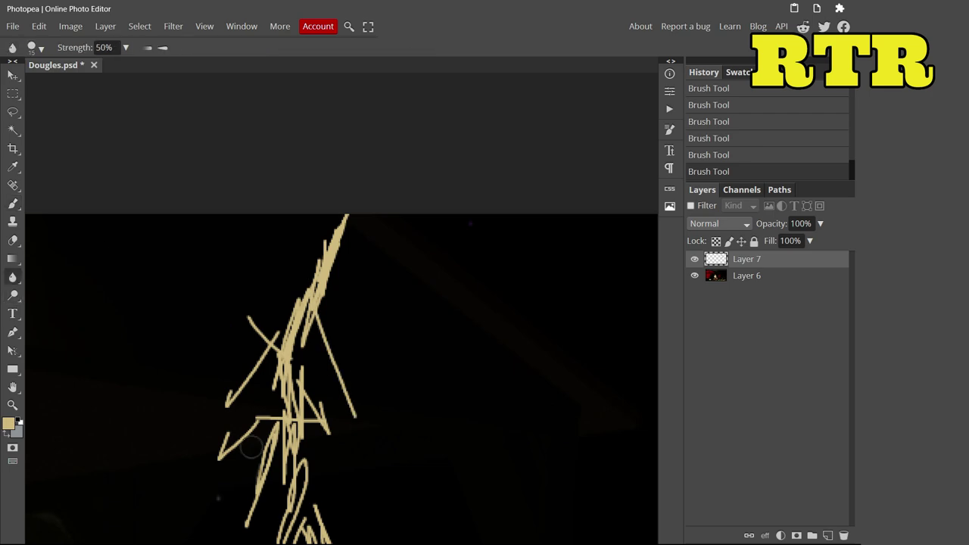
{"action": "mouse_move", "coordinate": [250, 326]}
{"action": "left_mouse_down"}
{"action": "mouse_move", "coordinate": [257, 454]}
{"action": "mouse_move", "coordinate": [303, 303]}
{"action": "mouse_move", "coordinate": [300, 430]}
{"action": "left_mouse_up"}
{"action": "scroll", "coordinate": [300, 430], "scroll_direction": "down", "scroll_amount": 3}
Step: Paint a thicker trunk over the blurred branches, blur it at 50% strength and erase the drawing
{"action": "key", "text": "b"}
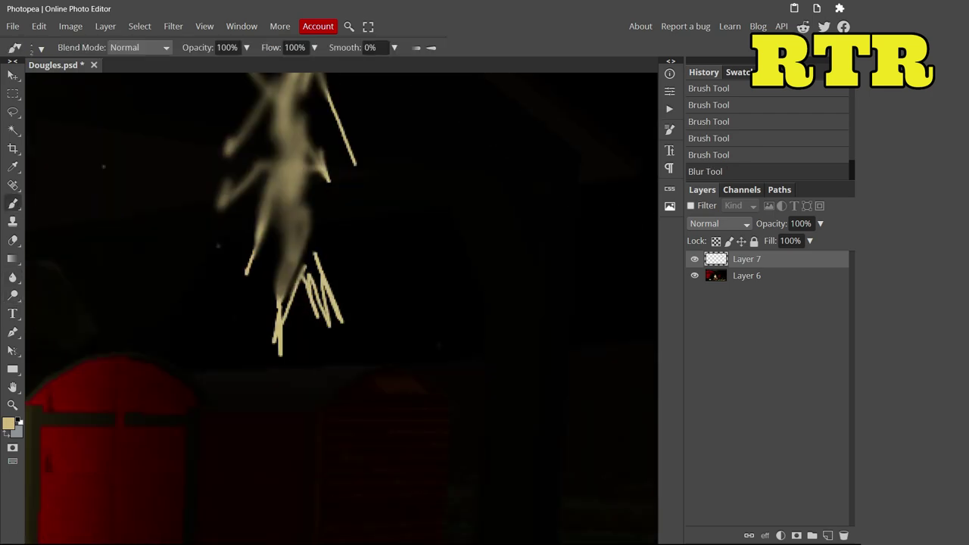
{"action": "mouse_move", "coordinate": [280, 364]}
{"action": "left_mouse_down"}
{"action": "mouse_move", "coordinate": [303, 147]}
{"action": "mouse_move", "coordinate": [283, 522]}
{"action": "left_mouse_up"}
{"action": "scroll", "coordinate": [303, 148], "scroll_direction": "up", "scroll_amount": 2}
{"action": "scroll", "coordinate": [287, 478], "scroll_direction": "down", "scroll_amount": 2}
{"action": "key", "text": "r"}
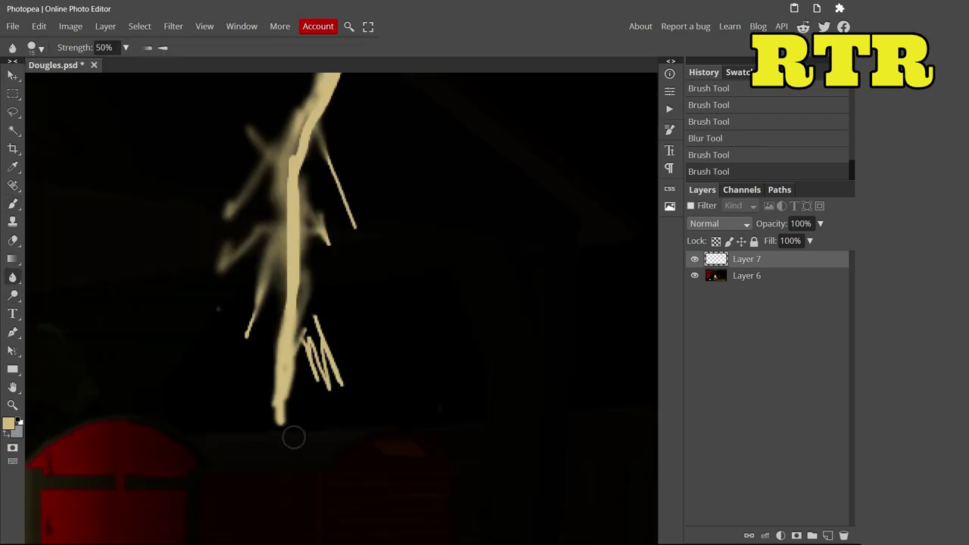
{"action": "mouse_move", "coordinate": [295, 437]}
{"action": "left_mouse_down"}
{"action": "mouse_move", "coordinate": [281, 195]}
{"action": "mouse_move", "coordinate": [322, 156]}
{"action": "left_mouse_up"}
{"action": "key", "text": "e"}
{"action": "mouse_move", "coordinate": [280, 295]}
{"action": "left_mouse_down"}
{"action": "mouse_move", "coordinate": [314, 234]}
{"action": "mouse_move", "coordinate": [153, 108]}
{"action": "mouse_move", "coordinate": [303, 84]}
{"action": "left_mouse_up"}
{"action": "scroll", "coordinate": [321, 95], "scroll_direction": "up", "scroll_amount": 2}
{"action": "left_click_drag", "start_coordinate": [326, 159], "coordinate": [288, 295]}
Step: Brush a bent tan tree trunk down from the image's upper edge and thicken it
{"action": "key", "text": "b"}
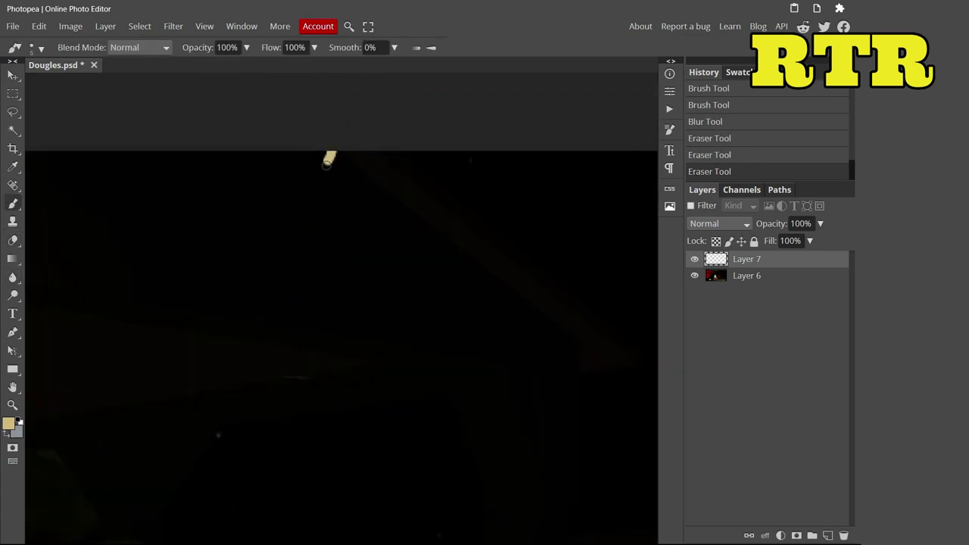
{"action": "scroll", "coordinate": [326, 227], "scroll_direction": "down", "scroll_amount": 2}
{"action": "left_click_drag", "start_coordinate": [296, 75], "coordinate": [364, 355]}
{"action": "key", "text": "ctrl+z"}
{"action": "scroll", "coordinate": [318, 427], "scroll_direction": "up", "scroll_amount": 3}
{"action": "mouse_move", "coordinate": [417, 541]}
{"action": "left_mouse_down"}
{"action": "mouse_move", "coordinate": [496, 347]}
{"action": "mouse_move", "coordinate": [409, 219]}
{"action": "left_mouse_up"}
{"action": "scroll", "coordinate": [409, 219], "scroll_direction": "down", "scroll_amount": 2}
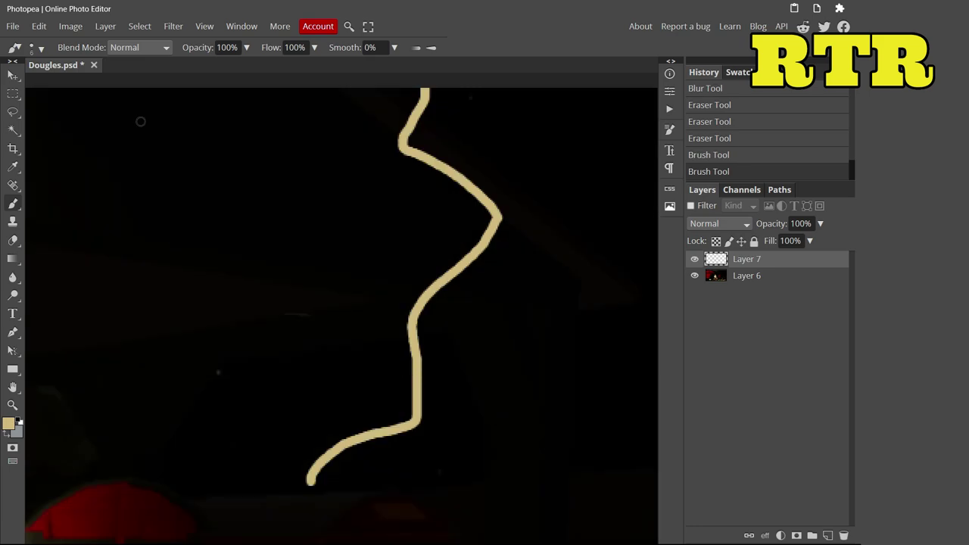
{"action": "left_click", "coordinate": [35, 47]}
{"action": "mouse_move", "coordinate": [420, 94]}
{"action": "left_mouse_down"}
{"action": "mouse_move", "coordinate": [415, 132]}
{"action": "mouse_move", "coordinate": [438, 123]}
{"action": "left_mouse_up"}
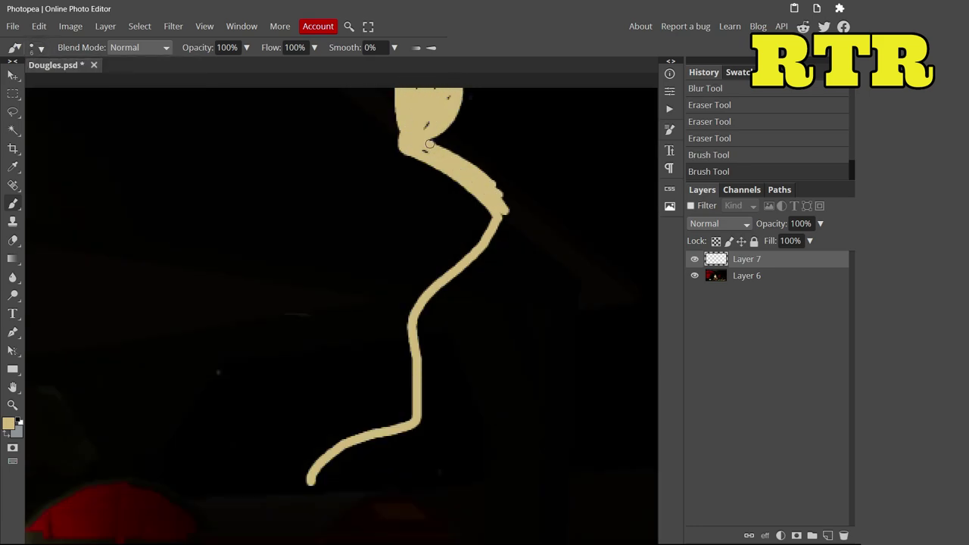
{"action": "scroll", "coordinate": [318, 481], "scroll_direction": "up", "scroll_amount": 3}
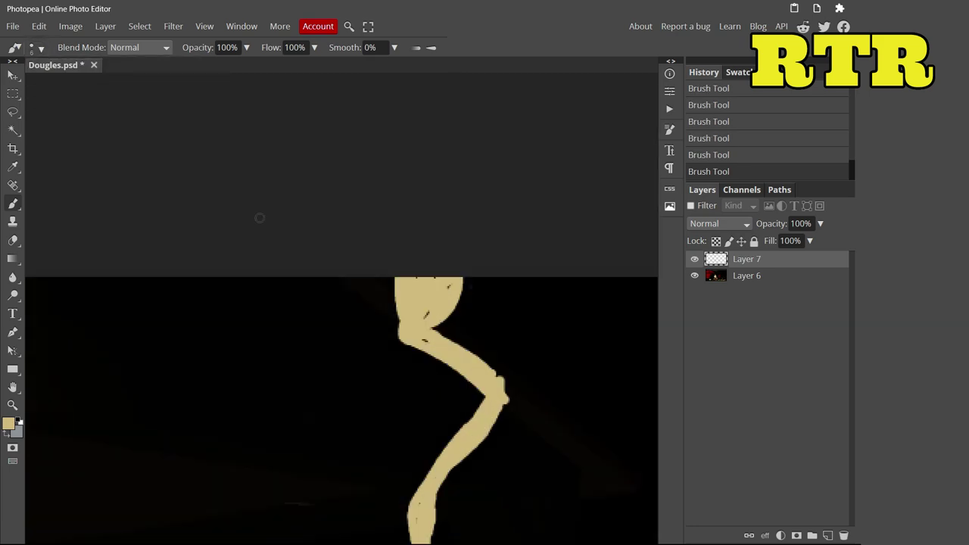
Step: Trim the wide end of the trunk with the eraser and brush thin branches off both sides
{"action": "key", "text": "e"}
{"action": "left_click_drag", "start_coordinate": [462, 288], "coordinate": [450, 298]}
{"action": "scroll", "coordinate": [450, 299], "scroll_direction": "down", "scroll_amount": 2}
{"action": "key", "text": "b"}
{"action": "left_click", "coordinate": [36, 47]}
{"action": "left_click_drag", "start_coordinate": [394, 216], "coordinate": [352, 305]}
{"action": "left_click_drag", "start_coordinate": [383, 225], "coordinate": [349, 286]}
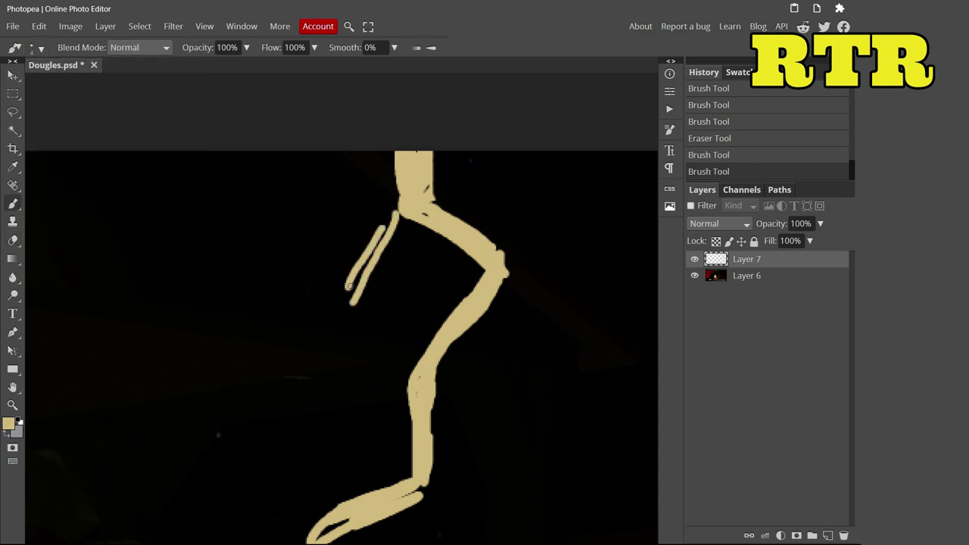
{"action": "scroll", "coordinate": [512, 427], "scroll_direction": "down", "scroll_amount": 2}
{"action": "left_click_drag", "start_coordinate": [413, 328], "coordinate": [379, 362]}
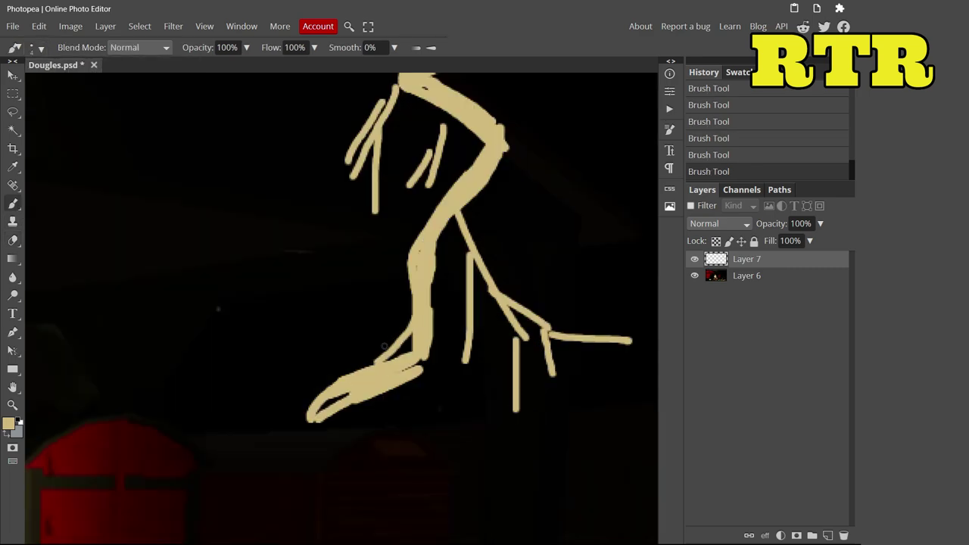
{"action": "left_click_drag", "start_coordinate": [546, 172], "coordinate": [534, 191]}
Step: Blur the tree's trunk and branches at 50% strength, adjusting the blur brush size
{"action": "key", "text": "r"}
{"action": "left_click_drag", "start_coordinate": [288, 333], "coordinate": [394, 378]}
{"action": "left_click", "coordinate": [32, 47]}
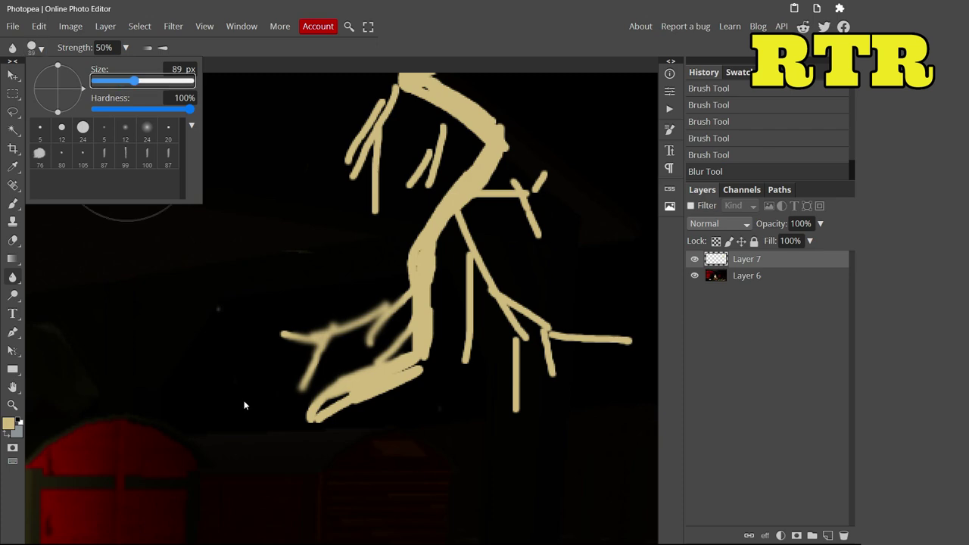
{"action": "left_click_drag", "start_coordinate": [303, 378], "coordinate": [530, 189]}
{"action": "left_click", "coordinate": [41, 48]}
{"action": "mouse_move", "coordinate": [319, 409]}
{"action": "left_mouse_down"}
{"action": "mouse_move", "coordinate": [583, 356]}
{"action": "mouse_move", "coordinate": [485, 379]}
{"action": "mouse_move", "coordinate": [363, 341]}
{"action": "mouse_move", "coordinate": [632, 154]}
{"action": "left_mouse_up"}
{"action": "left_click_drag", "start_coordinate": [424, 129], "coordinate": [493, 205]}
{"action": "scroll", "coordinate": [493, 206], "scroll_direction": "up", "scroll_amount": 3}
{"action": "left_click_drag", "start_coordinate": [424, 425], "coordinate": [454, 288]}
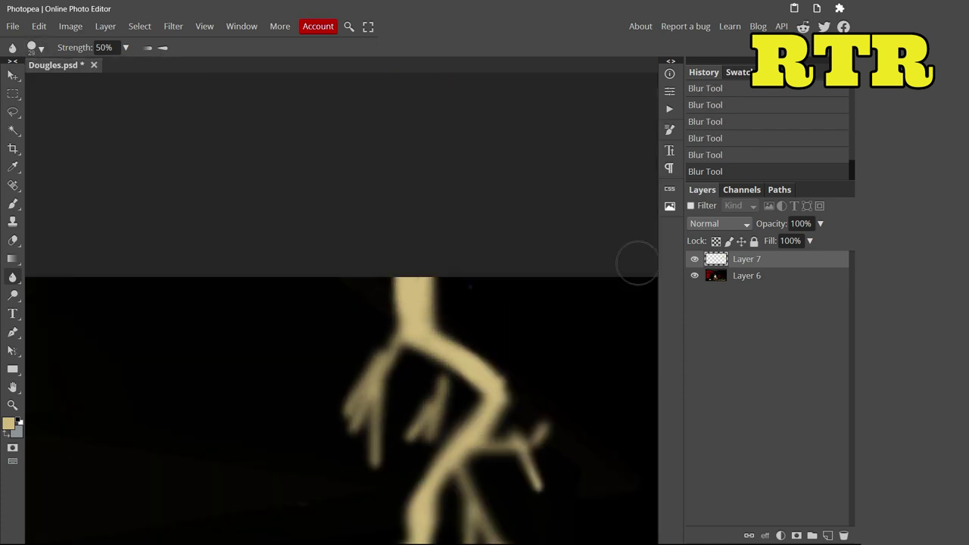
Step: Set the tree layer's fill to 50% and erase the long outermost branch
{"action": "key", "text": "shift+5"}
{"action": "scroll", "coordinate": [441, 207], "scroll_direction": "down", "scroll_amount": 4}
{"action": "scroll", "coordinate": [469, 259], "scroll_direction": "up", "scroll_amount": 6}
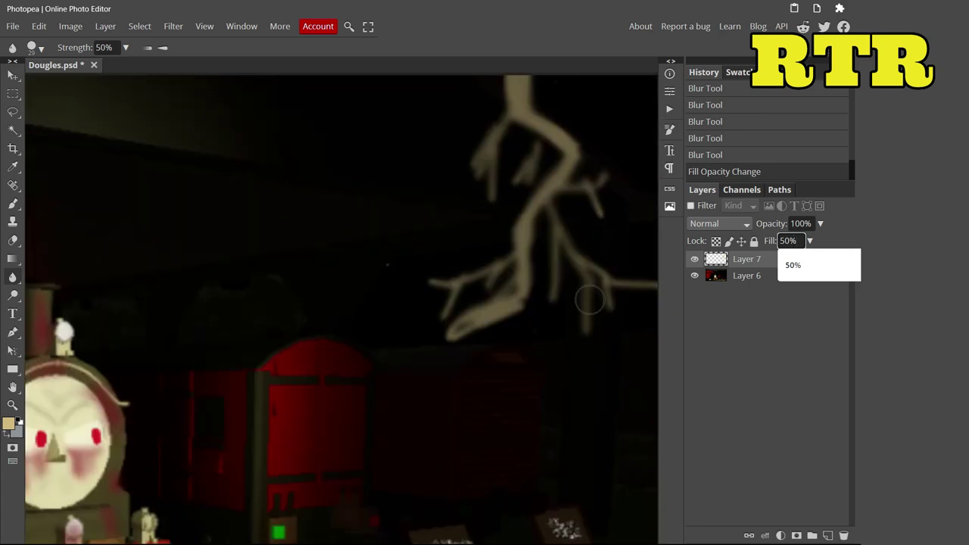
{"action": "key", "text": "e"}
{"action": "scroll", "coordinate": [557, 257], "scroll_direction": "down", "scroll_amount": 6}
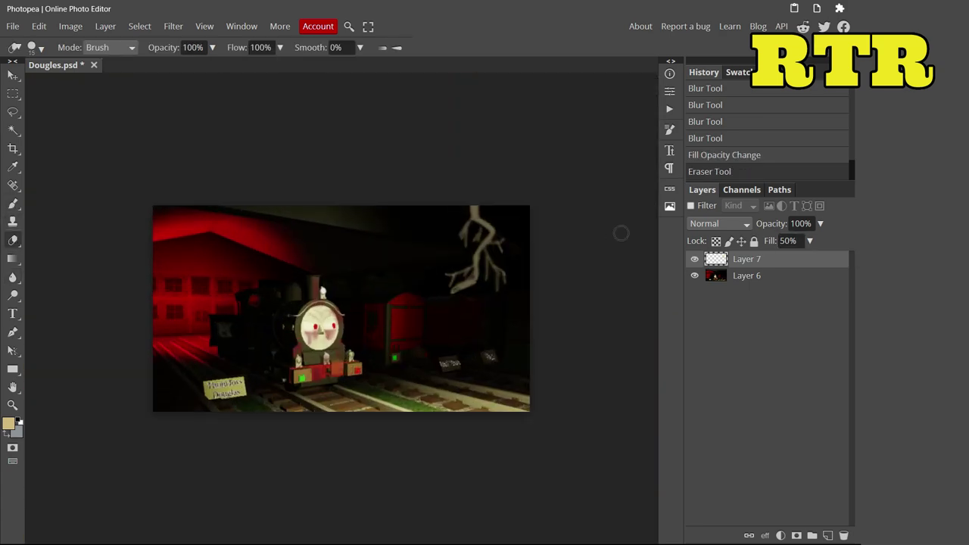
Step: Rotate the tree about 180° so it stands upright behind the red coaches, and erase the edge of its base
{"action": "scroll", "coordinate": [483, 267], "scroll_direction": "up", "scroll_amount": 5}
{"action": "key", "text": "v"}
{"action": "key", "text": "ctrl+t"}
{"action": "left_click_drag", "start_coordinate": [227, 95], "coordinate": [622, 373]}
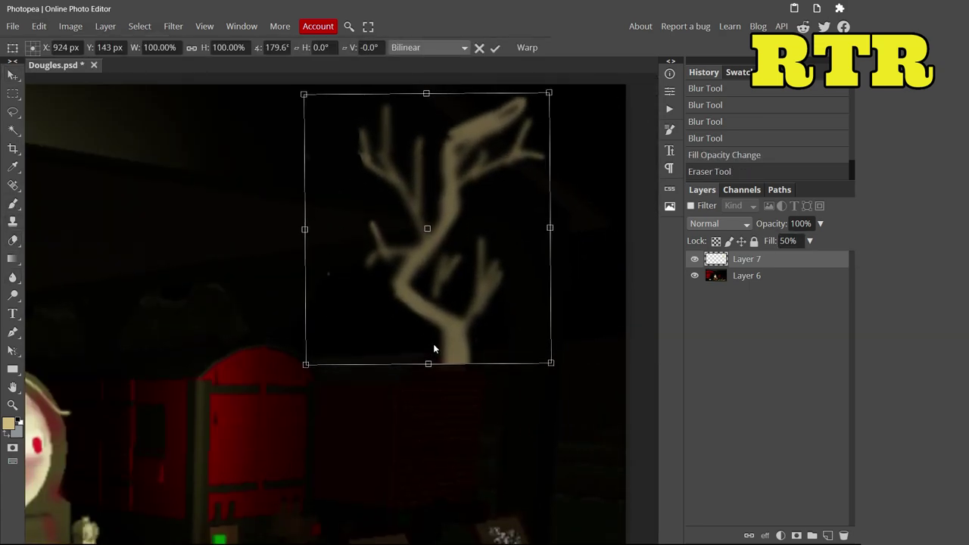
{"action": "key", "text": "Return"}
{"action": "key", "text": "e"}
{"action": "left_click", "coordinate": [465, 372]}
{"action": "scroll", "coordinate": [465, 372], "scroll_direction": "down", "scroll_amount": 5}
Step: Apply a dark Color Overlay to the tree layer
{"action": "double_click", "coordinate": [747, 259]}
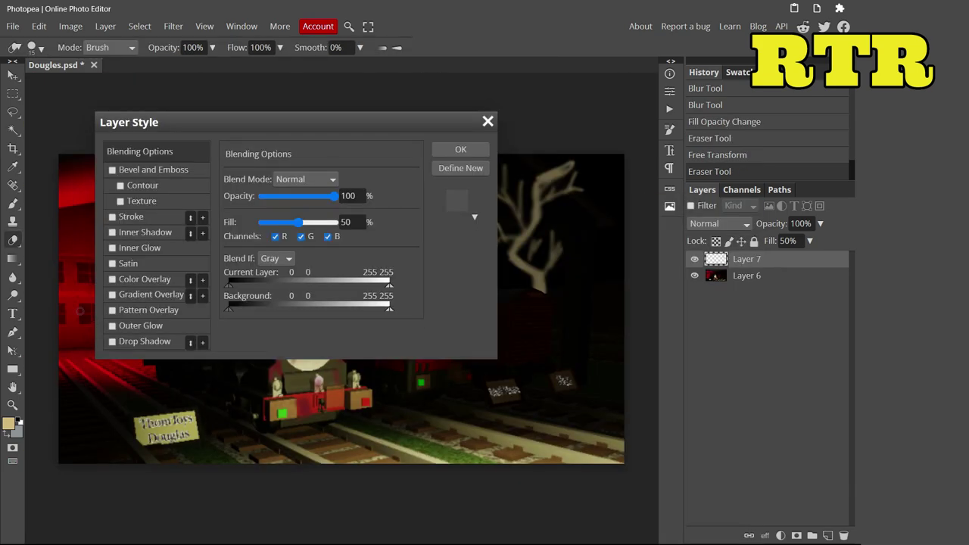
{"action": "left_click", "coordinate": [144, 278]}
{"action": "left_click", "coordinate": [353, 179]}
{"action": "left_click_drag", "start_coordinate": [212, 227], "coordinate": [136, 288]}
{"action": "key", "text": "Return"}
{"action": "key", "text": "Return"}
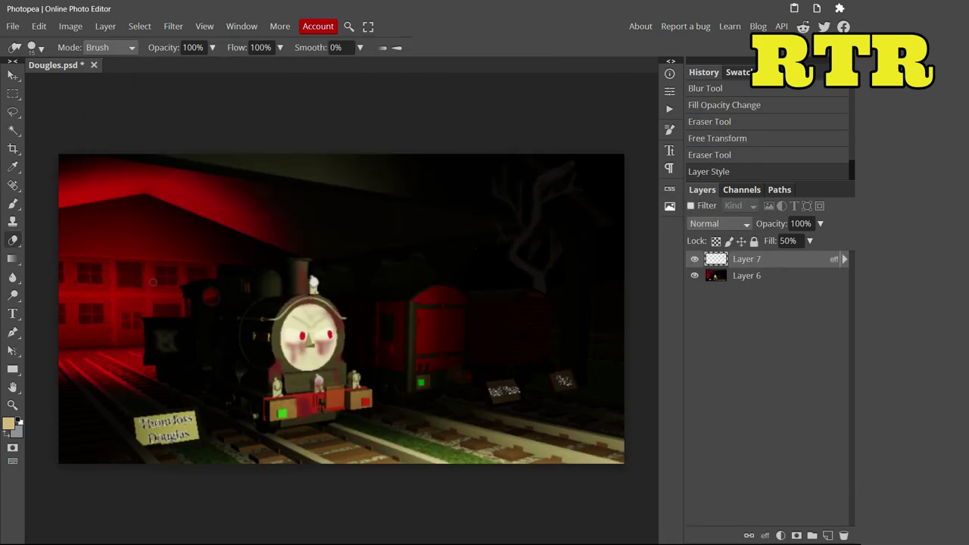
Step: Add a new layer and paint a round dark-orange pumpkin body over the near rail in front of Douglas
{"action": "scroll", "coordinate": [153, 282], "scroll_direction": "up", "scroll_amount": 3}
{"action": "scroll", "coordinate": [152, 311], "scroll_direction": "up", "scroll_amount": 4}
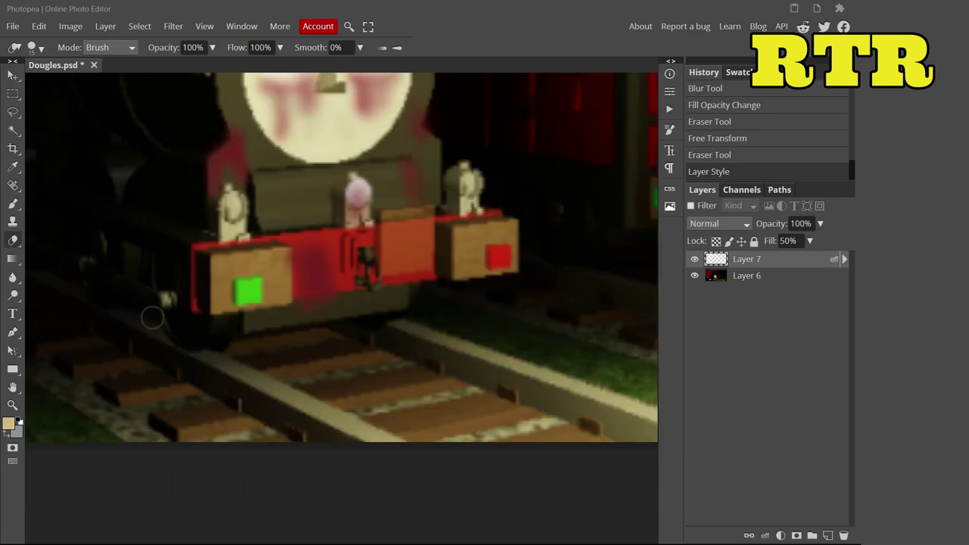
{"action": "key", "text": "ctrl+shift+n"}
{"action": "key", "text": "b"}
{"action": "left_click", "coordinate": [8, 424]}
{"action": "left_click", "coordinate": [259, 282]}
{"action": "left_click", "coordinate": [243, 190]}
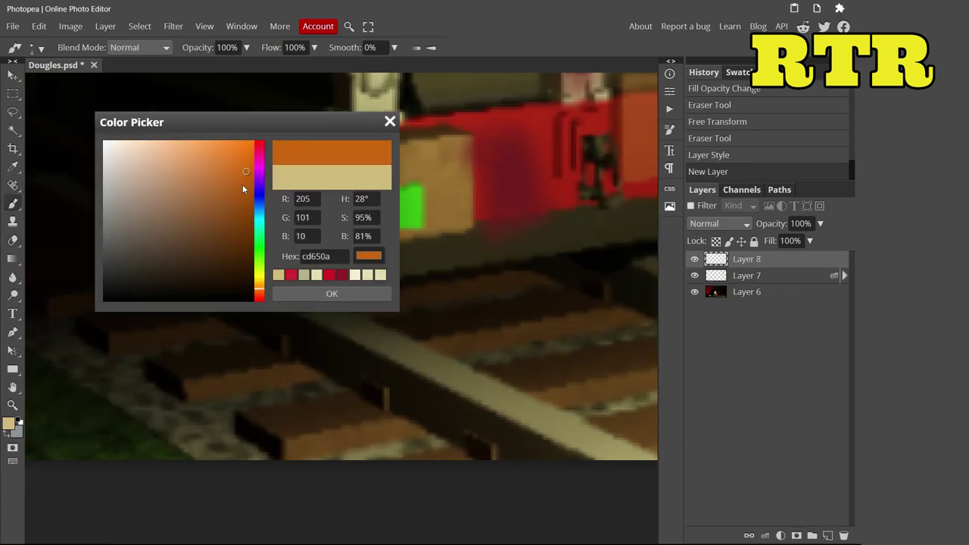
{"action": "left_click", "coordinate": [331, 293]}
{"action": "mouse_move", "coordinate": [261, 386]}
{"action": "left_mouse_down"}
{"action": "mouse_move", "coordinate": [291, 382]}
{"action": "mouse_move", "coordinate": [280, 356]}
{"action": "mouse_move", "coordinate": [251, 385]}
{"action": "left_mouse_up"}
{"action": "right_click", "coordinate": [237, 316]}
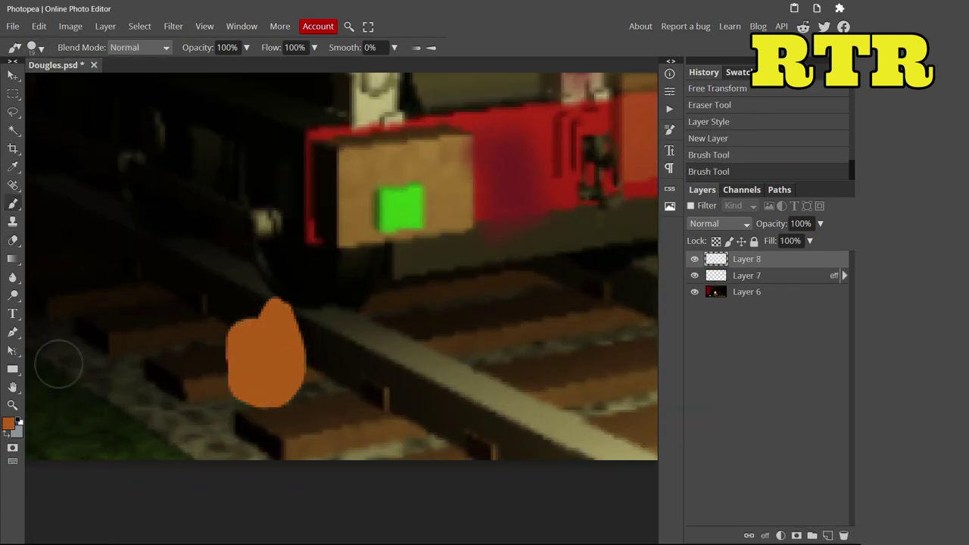
{"action": "mouse_move", "coordinate": [282, 342]}
{"action": "left_mouse_down"}
{"action": "mouse_move", "coordinate": [309, 333]}
{"action": "mouse_move", "coordinate": [311, 356]}
{"action": "left_mouse_up"}
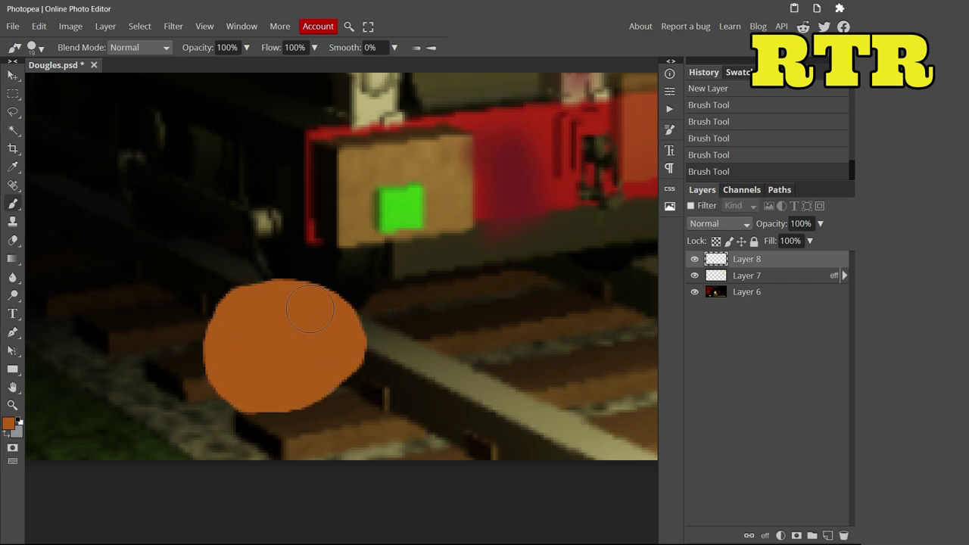
Step: Paint a dark green stem on top of the pumpkin with a 3 px brush
{"action": "left_click", "coordinate": [8, 423]}
{"action": "left_click", "coordinate": [232, 260]}
{"action": "left_click", "coordinate": [333, 295]}
{"action": "left_click", "coordinate": [36, 47]}
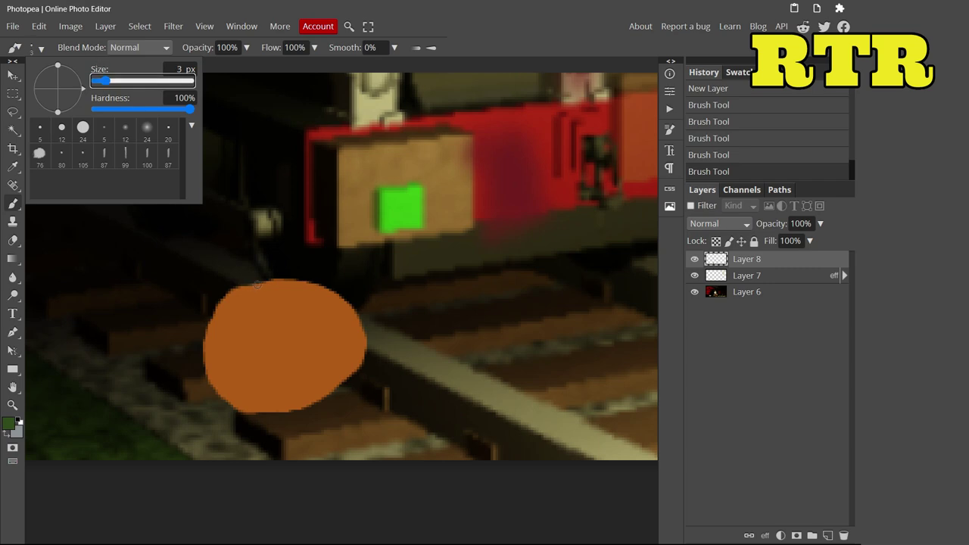
{"action": "mouse_move", "coordinate": [257, 285]}
{"action": "left_mouse_down"}
{"action": "mouse_move", "coordinate": [286, 281]}
{"action": "mouse_move", "coordinate": [301, 237]}
{"action": "left_mouse_up"}
{"action": "left_click", "coordinate": [751, 155]}
{"action": "mouse_move", "coordinate": [247, 283]}
{"action": "left_mouse_down"}
{"action": "mouse_move", "coordinate": [301, 282]}
{"action": "mouse_move", "coordinate": [274, 270]}
{"action": "left_mouse_up"}
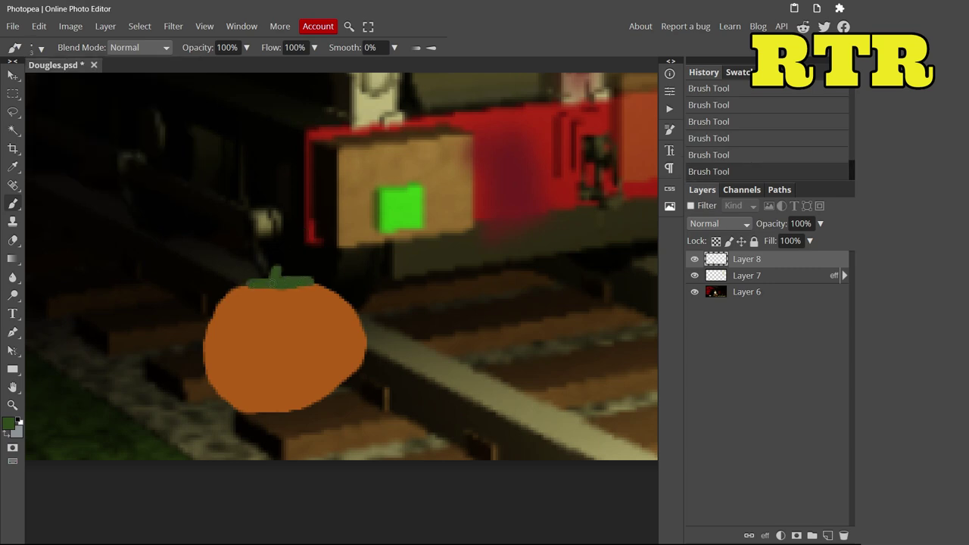
Step: Draw thin brown curved rib lines down the pumpkin
{"action": "scroll", "coordinate": [277, 267], "scroll_direction": "down", "scroll_amount": 2}
{"action": "left_click", "coordinate": [8, 424]}
{"action": "left_click", "coordinate": [316, 293]}
{"action": "left_click", "coordinate": [36, 47]}
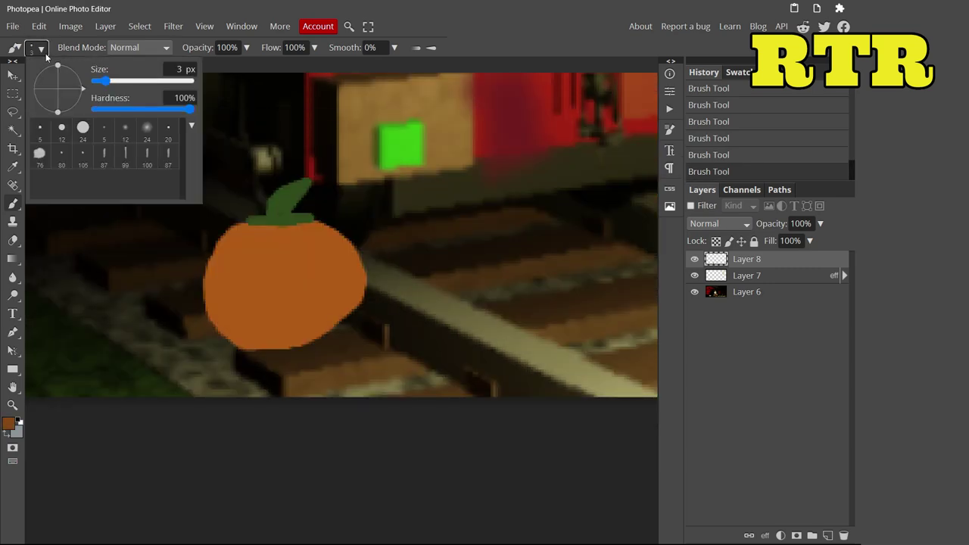
{"action": "left_click_drag", "start_coordinate": [263, 227], "coordinate": [264, 240]}
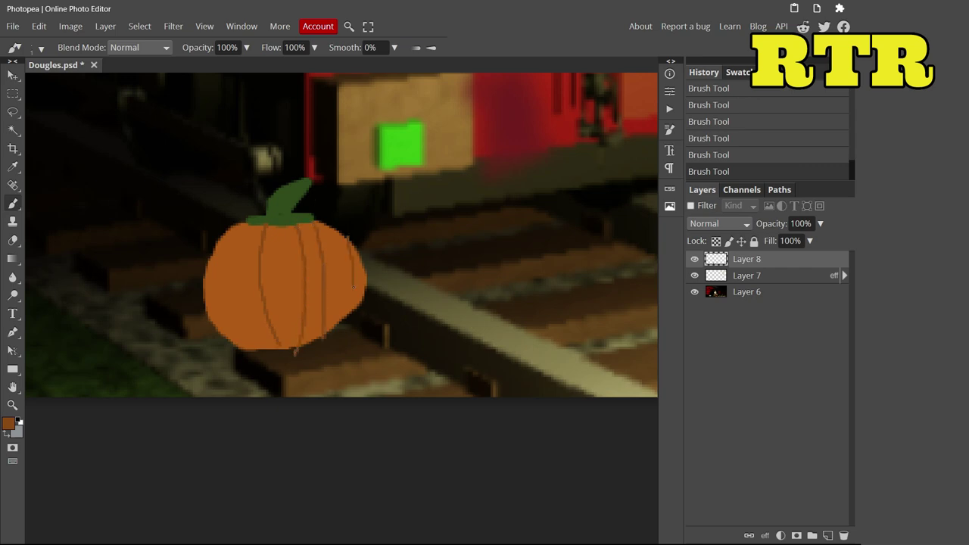
Step: Duplicate the pumpkin layer twice, reorder the copies and arrange the three pumpkins in a pile beside Douglas's buffer beam
{"action": "scroll", "coordinate": [341, 235], "scroll_direction": "down", "scroll_amount": 3}
{"action": "scroll", "coordinate": [340, 234], "scroll_direction": "up", "scroll_amount": 2}
{"action": "right_click", "coordinate": [746, 259]}
{"action": "left_click", "coordinate": [689, 247]}
{"action": "key", "text": "v"}
{"action": "left_click_drag", "start_coordinate": [254, 341], "coordinate": [199, 274]}
{"action": "key", "text": "ctrl+bracketleft"}
{"action": "scroll", "coordinate": [88, 229], "scroll_direction": "up", "scroll_amount": 3}
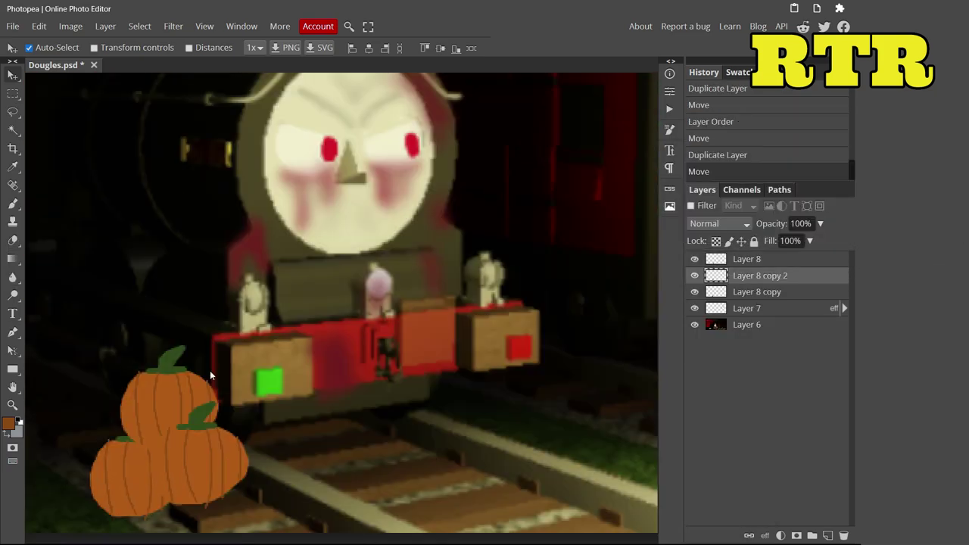
{"action": "left_click_drag", "start_coordinate": [210, 370], "coordinate": [174, 492]}
{"action": "scroll", "coordinate": [335, 428], "scroll_direction": "down", "scroll_amount": 3}
{"action": "scroll", "coordinate": [335, 429], "scroll_direction": "up", "scroll_amount": 3}
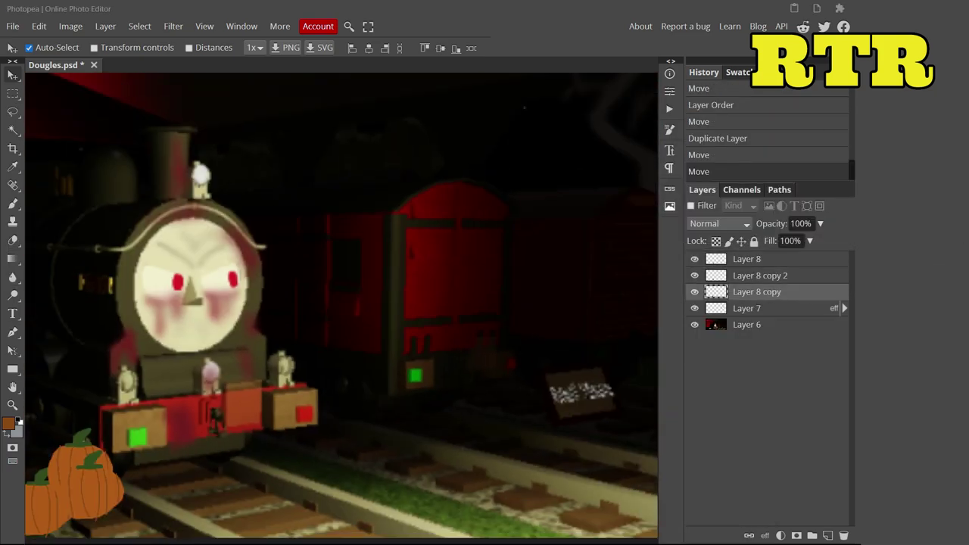
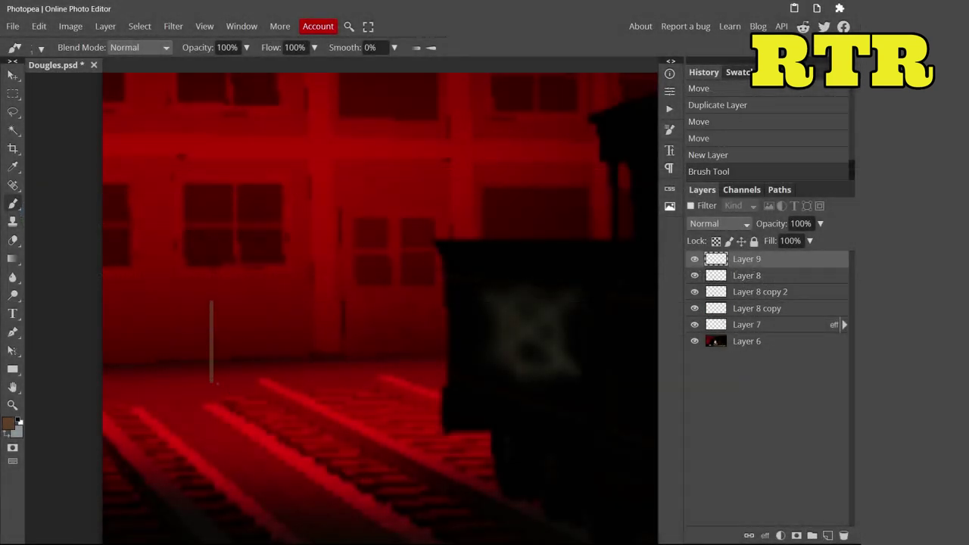
{"action": "left_click", "coordinate": [709, 154]}
{"action": "left_click", "coordinate": [708, 138]}
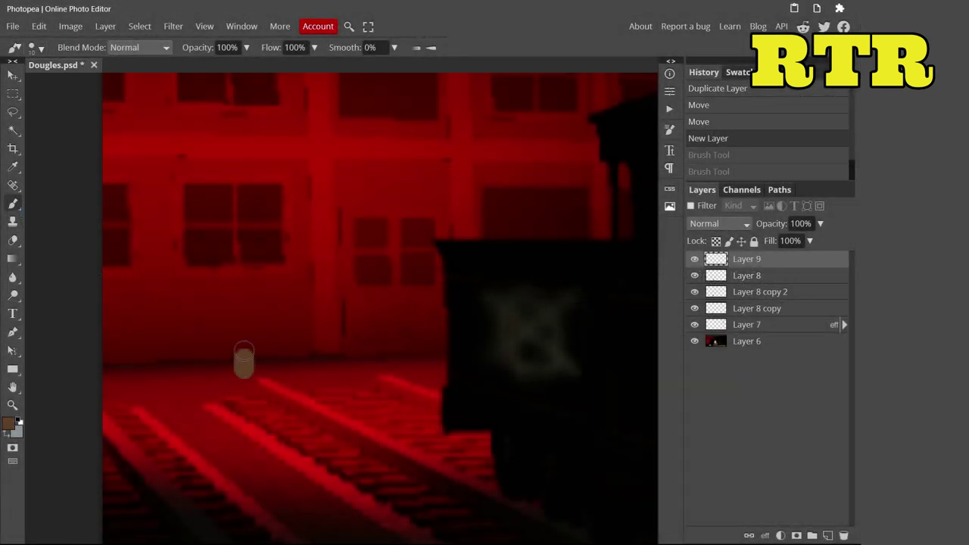
{"action": "left_click_drag", "start_coordinate": [322, 350], "coordinate": [356, 289]}
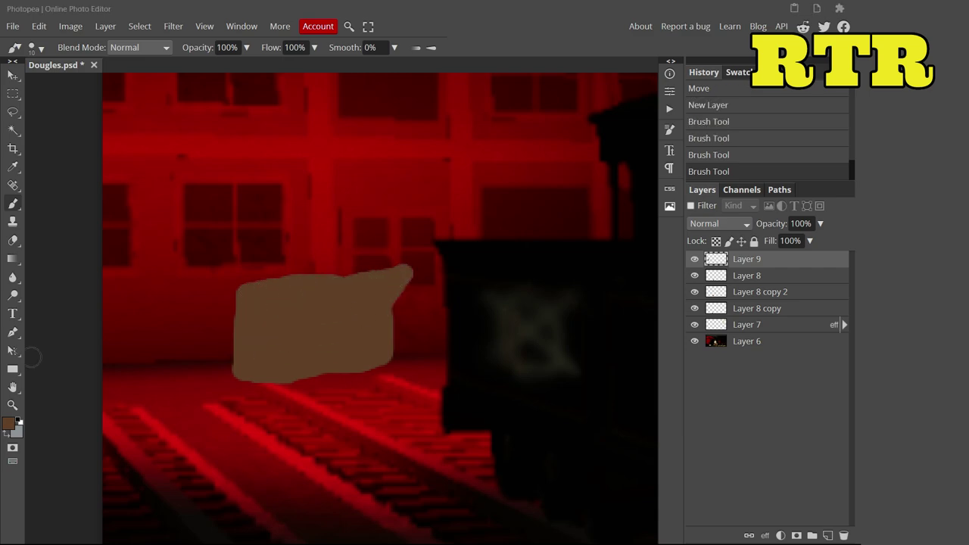
{"action": "key", "text": "ctrl+z"}
{"action": "key", "text": "ctrl+z"}
{"action": "key", "text": "ctrl+z"}
{"action": "key", "text": "ctrl+z"}
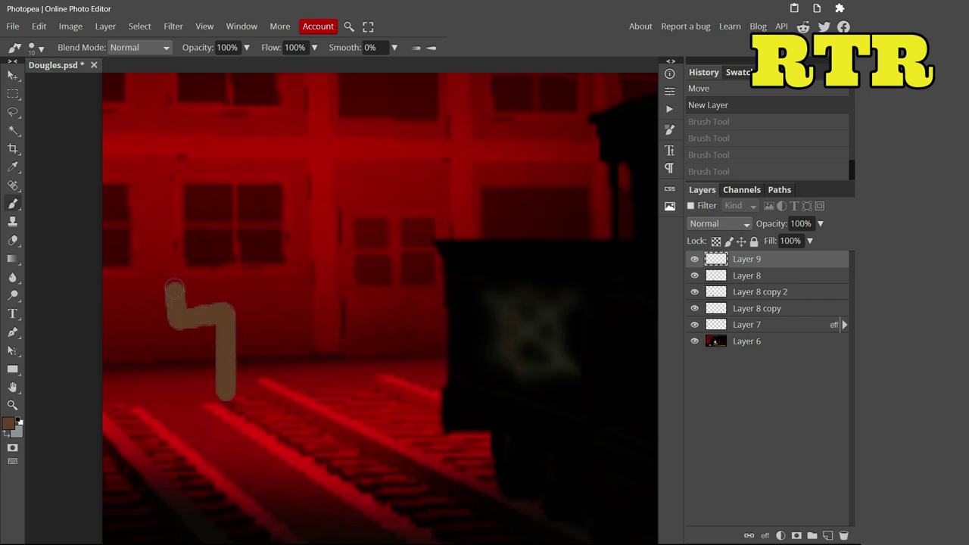
{"action": "left_click_drag", "start_coordinate": [174, 289], "coordinate": [169, 262]}
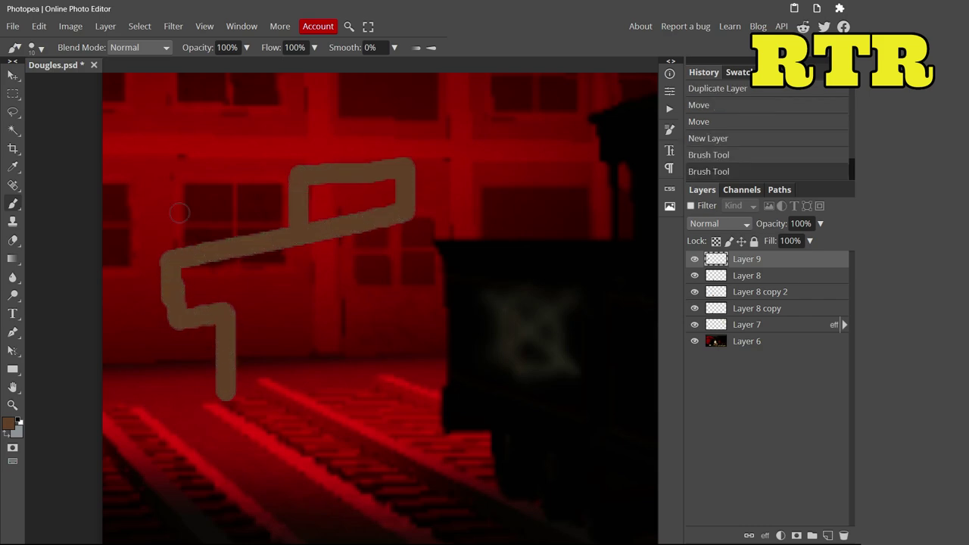
{"action": "mouse_move", "coordinate": [166, 284]}
{"action": "left_mouse_down"}
{"action": "mouse_move", "coordinate": [270, 332]}
{"action": "mouse_move", "coordinate": [312, 380]}
{"action": "mouse_move", "coordinate": [381, 370]}
{"action": "mouse_move", "coordinate": [379, 240]}
{"action": "mouse_move", "coordinate": [253, 236]}
{"action": "mouse_move", "coordinate": [215, 315]}
{"action": "mouse_move", "coordinate": [291, 315]}
{"action": "left_mouse_up"}
{"action": "right_click", "coordinate": [727, 259]}
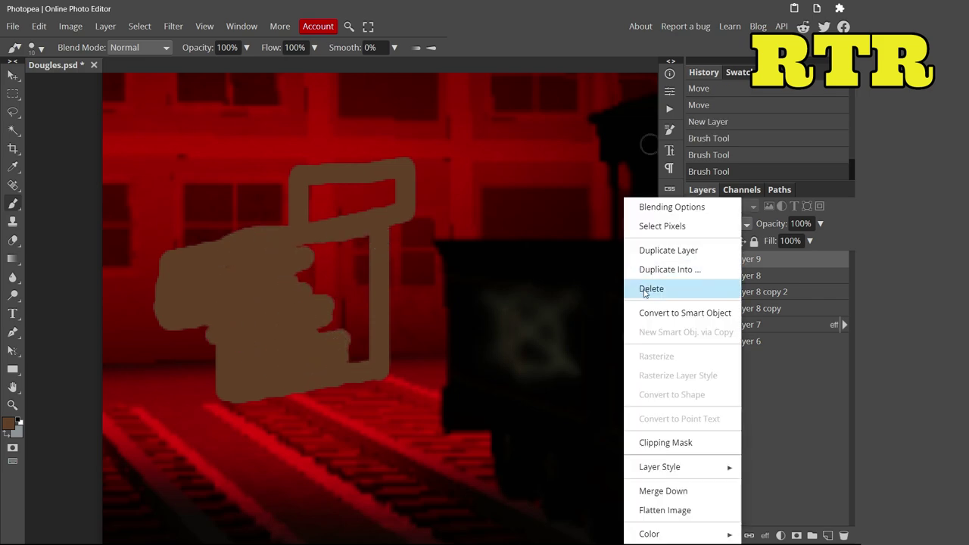
{"action": "left_click", "coordinate": [680, 288]}
Step: Place the Thomas Template image from the Character templates folder into the document
{"action": "key", "text": "ctrl+o"}
{"action": "double_click", "coordinate": [161, 184]}
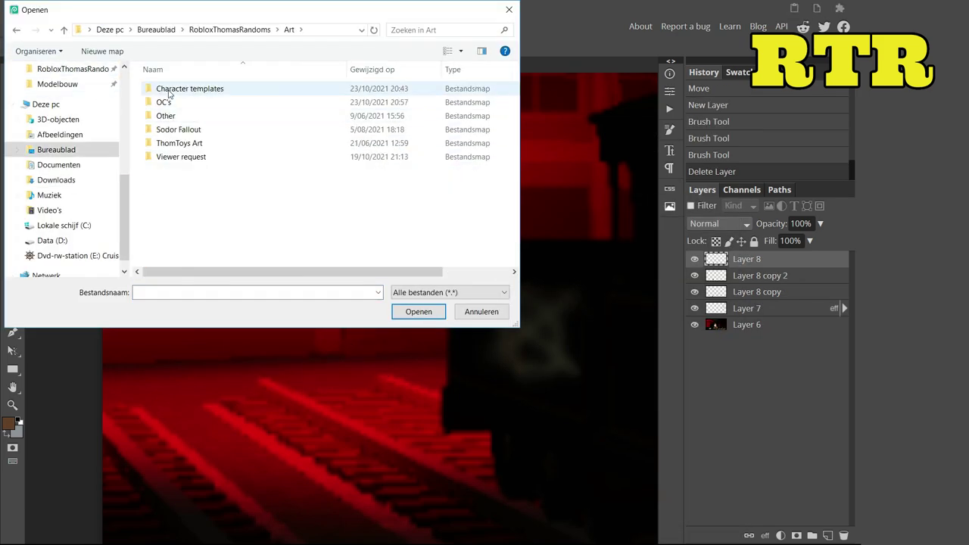
{"action": "double_click", "coordinate": [182, 88]}
{"action": "type", "text": "Tho"}
{"action": "left_click", "coordinate": [421, 309]}
{"action": "key", "text": "Return"}
Step: Select the blue body surfaces of the Thomas Template with the Magic Wand, adding each area to the selection
{"action": "key", "text": "w"}
{"action": "scroll", "coordinate": [373, 309], "scroll_direction": "down", "scroll_amount": 3}
{"action": "left_click", "coordinate": [418, 305]}
{"action": "key", "text": "ctrl+d"}
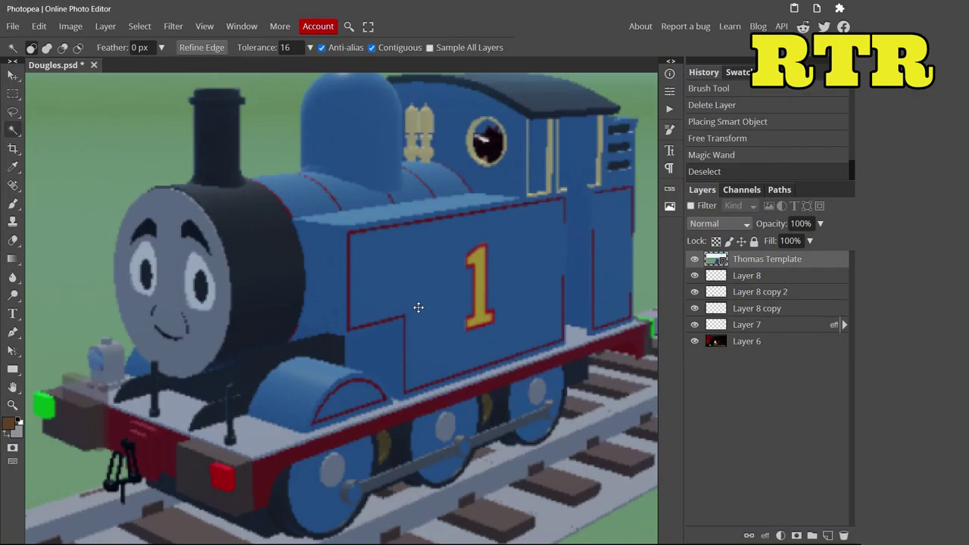
{"action": "left_click", "coordinate": [418, 305], "text": "shift"}
{"action": "left_click", "coordinate": [314, 184], "text": "shift"}
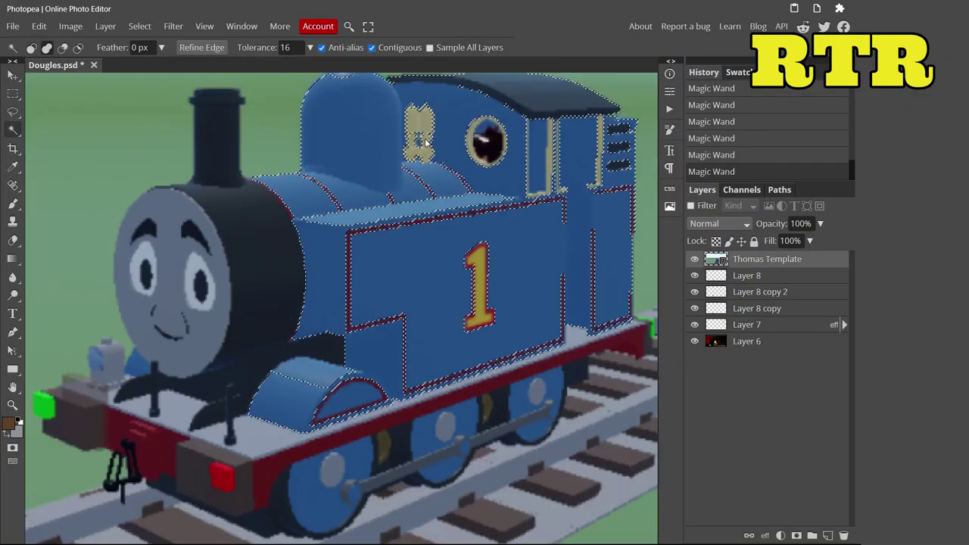
Step: Adjust the selection over the cab, boiler and tank with Rectangle Select, paste the body as its own layer, and delete the template
{"action": "key", "text": "m"}
{"action": "left_click_drag", "start_coordinate": [387, 82], "coordinate": [446, 183]}
{"action": "left_click_drag", "start_coordinate": [447, 152], "coordinate": [560, 198]}
{"action": "left_click_drag", "start_coordinate": [532, 116], "coordinate": [588, 154]}
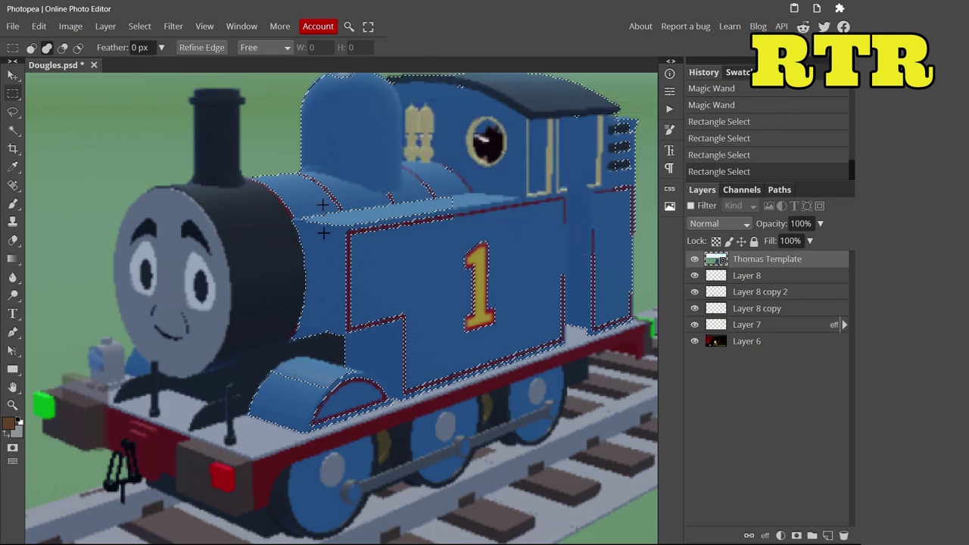
{"action": "left_click_drag", "start_coordinate": [244, 175], "coordinate": [521, 333]}
{"action": "left_click_drag", "start_coordinate": [306, 221], "coordinate": [525, 306]}
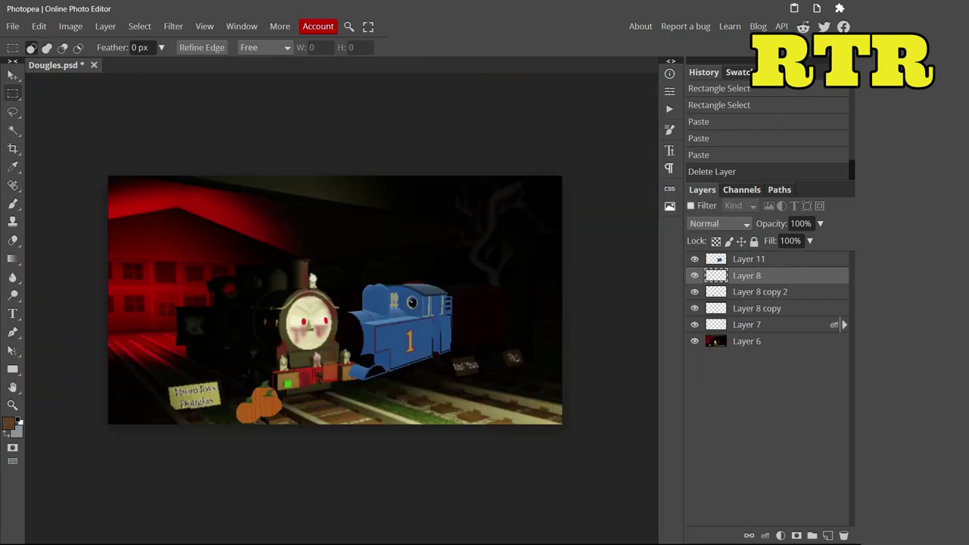
Step: Move the blue engine body in front of the red building behind Douglas's tender and reshape it with Free Transform
{"action": "key", "text": "v"}
{"action": "left_click_drag", "start_coordinate": [386, 348], "coordinate": [129, 334]}
{"action": "left_click", "coordinate": [38, 26]}
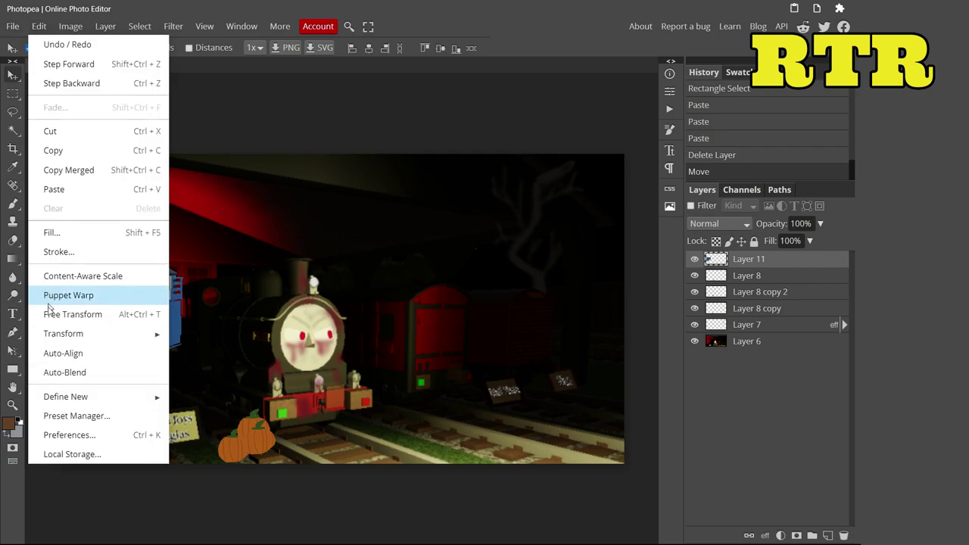
{"action": "left_click", "coordinate": [50, 313]}
{"action": "scroll", "coordinate": [93, 317], "scroll_direction": "up", "scroll_amount": 5}
{"action": "left_click_drag", "start_coordinate": [245, 525], "coordinate": [217, 335]}
{"action": "mouse_move", "coordinate": [30, 227]}
{"action": "left_mouse_down"}
{"action": "mouse_move", "coordinate": [43, 205]}
{"action": "mouse_move", "coordinate": [61, 316]}
{"action": "left_mouse_up"}
Step: Warp the blue engine body's outline and erase its front wheel splasher
{"action": "left_click", "coordinate": [38, 26]}
{"action": "mouse_move", "coordinate": [70, 334]}
{"action": "left_click", "coordinate": [205, 443]}
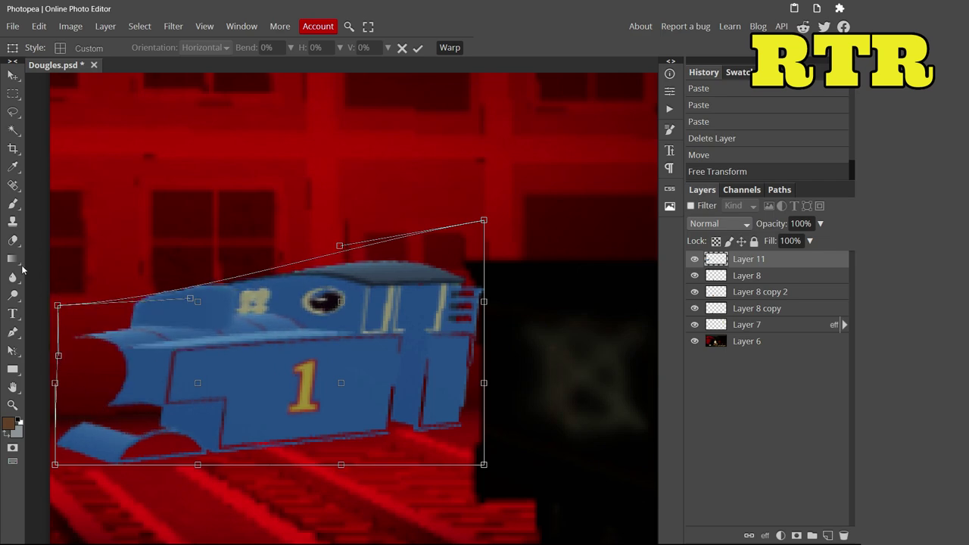
{"action": "left_click", "coordinate": [12, 240]}
{"action": "left_click", "coordinate": [39, 25]}
{"action": "mouse_move", "coordinate": [61, 331]}
{"action": "left_click", "coordinate": [210, 431]}
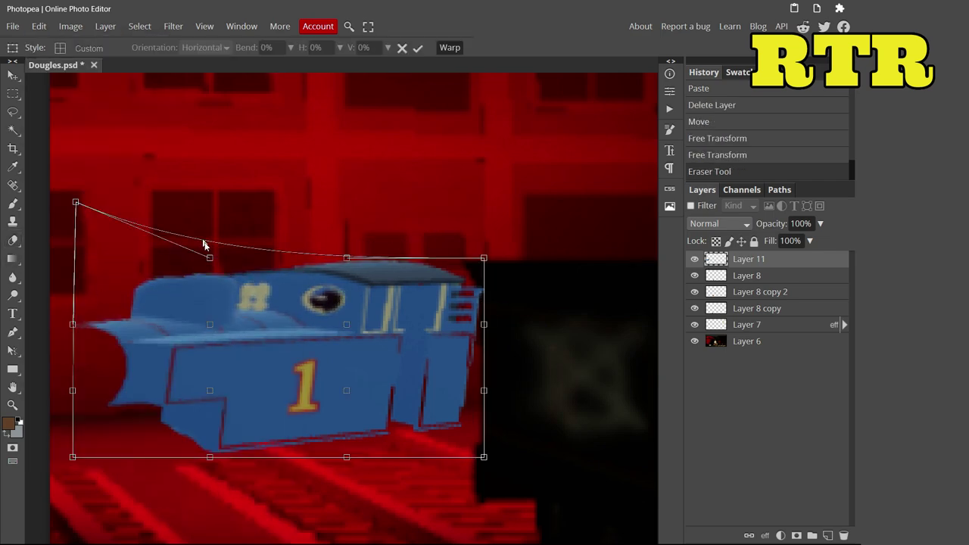
{"action": "left_click_drag", "start_coordinate": [206, 244], "coordinate": [219, 232]}
Step: Erase the coal bunker behind the blue engine's cab and cut out the cab's rear opening with a small eraser
{"action": "left_click", "coordinate": [12, 240]}
{"action": "mouse_move", "coordinate": [409, 439]}
{"action": "left_mouse_down"}
{"action": "mouse_move", "coordinate": [416, 353]}
{"action": "mouse_move", "coordinate": [454, 344]}
{"action": "left_mouse_up"}
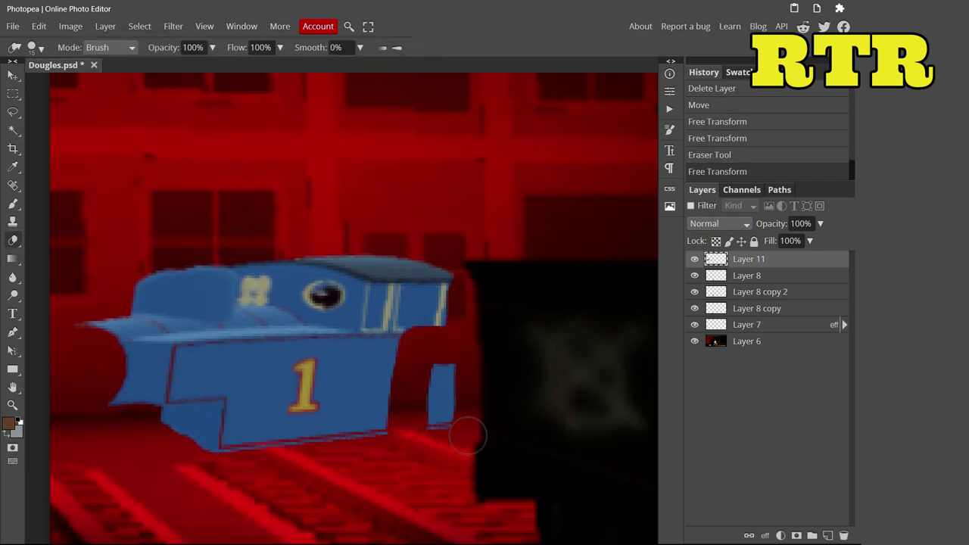
{"action": "left_click", "coordinate": [41, 47]}
{"action": "scroll", "coordinate": [379, 303], "scroll_direction": "up", "scroll_amount": 5}
{"action": "scroll", "coordinate": [340, 303], "scroll_direction": "down", "scroll_amount": 5}
{"action": "scroll", "coordinate": [227, 189], "scroll_direction": "up", "scroll_amount": 5}
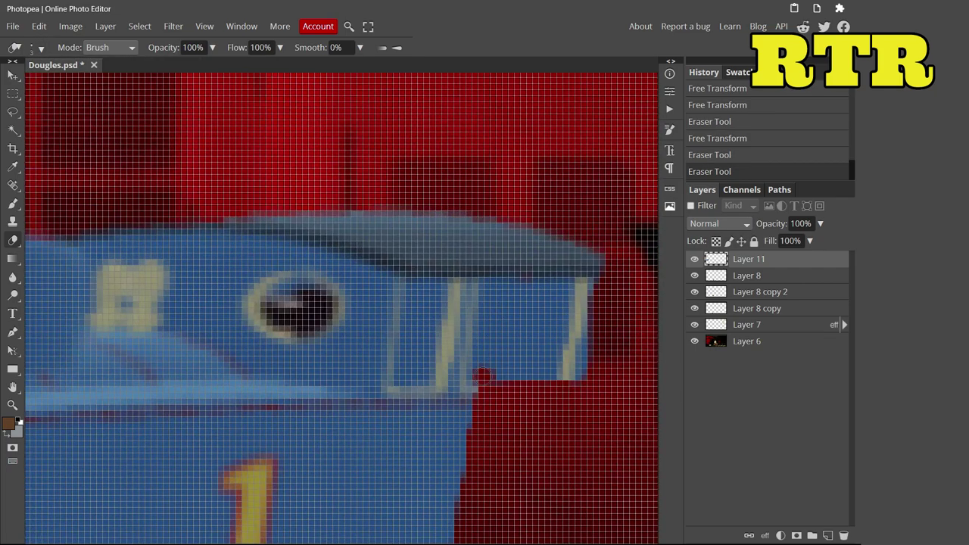
{"action": "left_click_drag", "start_coordinate": [484, 288], "coordinate": [561, 364]}
Step: Paint a brown frame along the cab opening's lower and rear edges, and erase the side and round windows
{"action": "left_click", "coordinate": [12, 204]}
{"action": "left_click", "coordinate": [36, 47]}
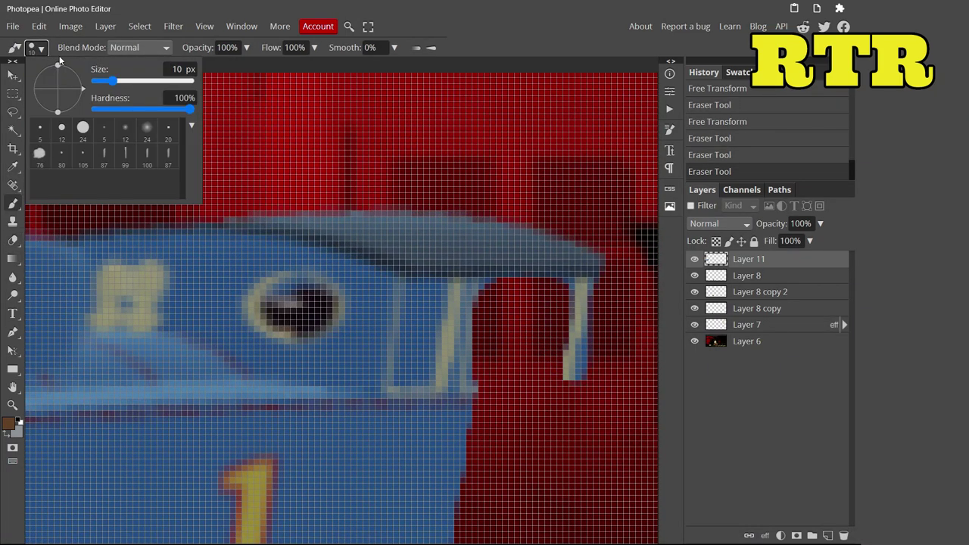
{"action": "left_click_drag", "start_coordinate": [388, 391], "coordinate": [577, 392]}
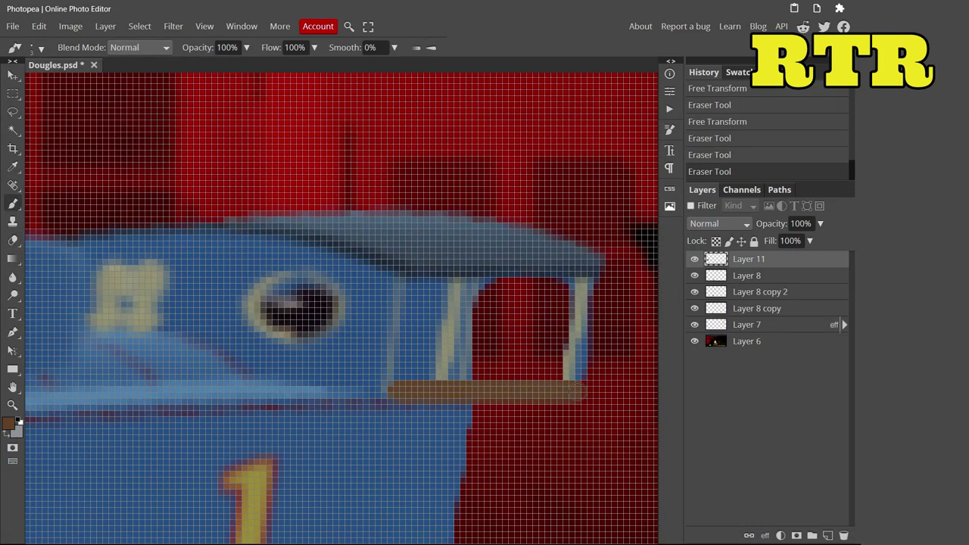
{"action": "left_click", "coordinate": [13, 240]}
{"action": "left_click_drag", "start_coordinate": [277, 303], "coordinate": [322, 317]}
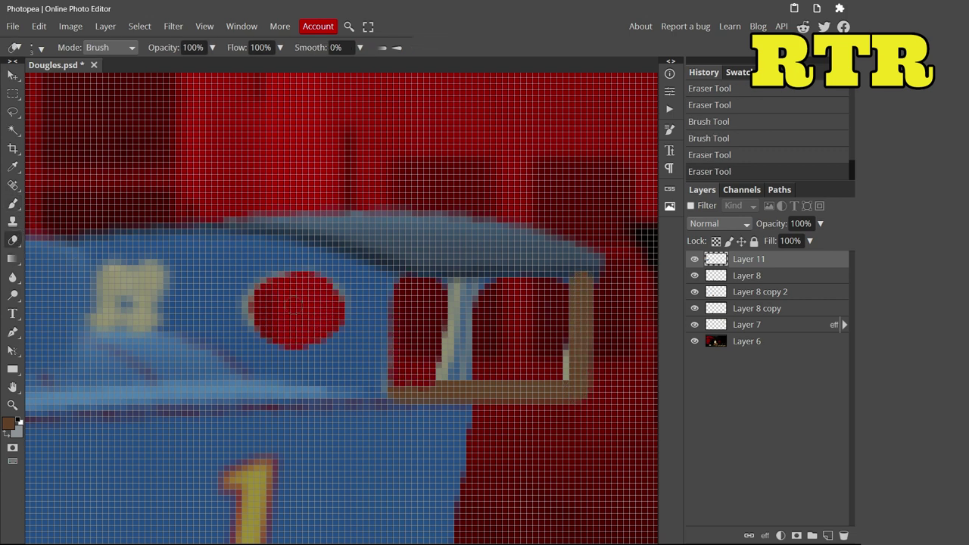
Step: Apply a brown Color Overlay to the engine body layer and add a new layer above it
{"action": "scroll", "coordinate": [397, 335], "scroll_direction": "down", "scroll_amount": 5}
{"action": "scroll", "coordinate": [398, 334], "scroll_direction": "up", "scroll_amount": 6}
{"action": "double_click", "coordinate": [795, 259]}
{"action": "left_click", "coordinate": [133, 279]}
{"action": "left_click", "coordinate": [457, 200]}
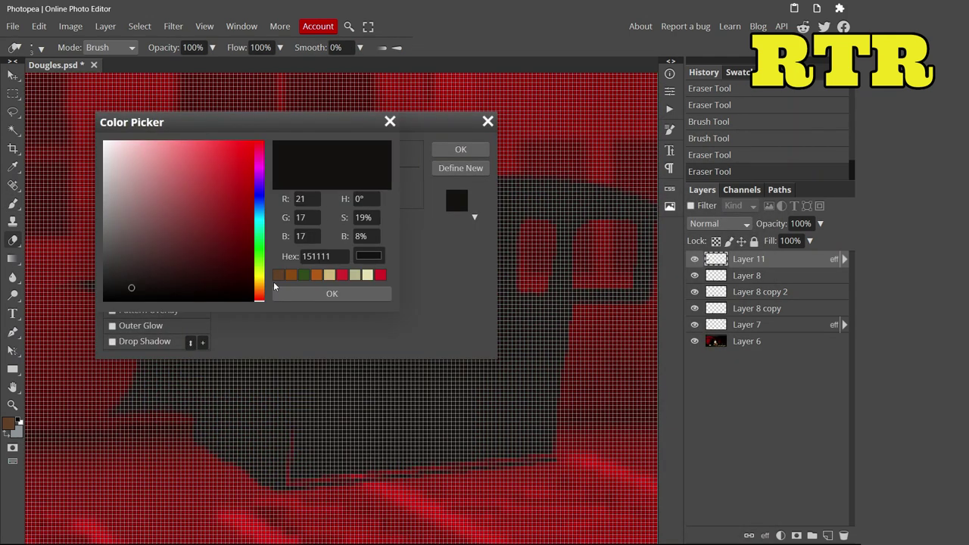
{"action": "left_click", "coordinate": [308, 296]}
{"action": "key", "text": "Return"}
{"action": "key", "text": "Return"}
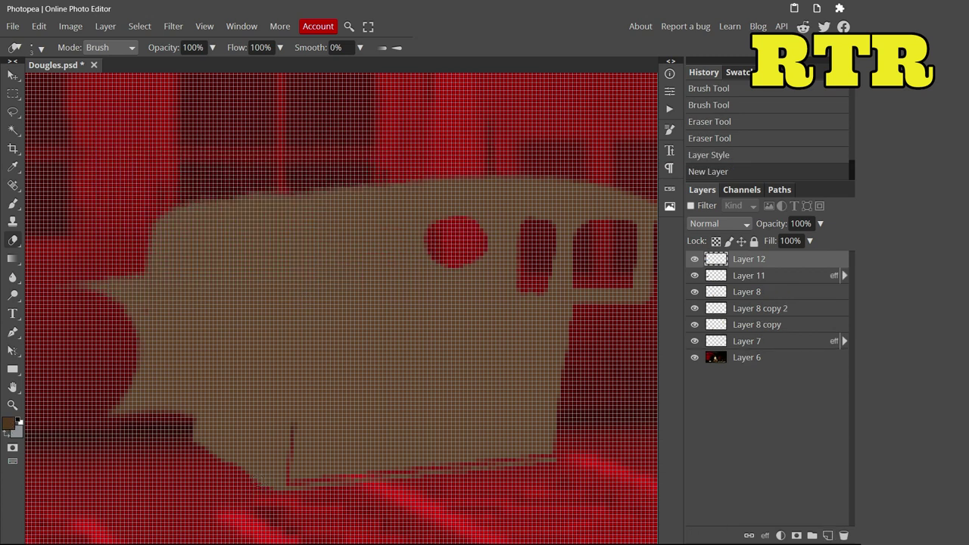
Step: Paint dark patches on the engine body, and adjust its Color Overlay so the number and details show through
{"action": "left_click", "coordinate": [265, 483]}
{"action": "key", "text": "b"}
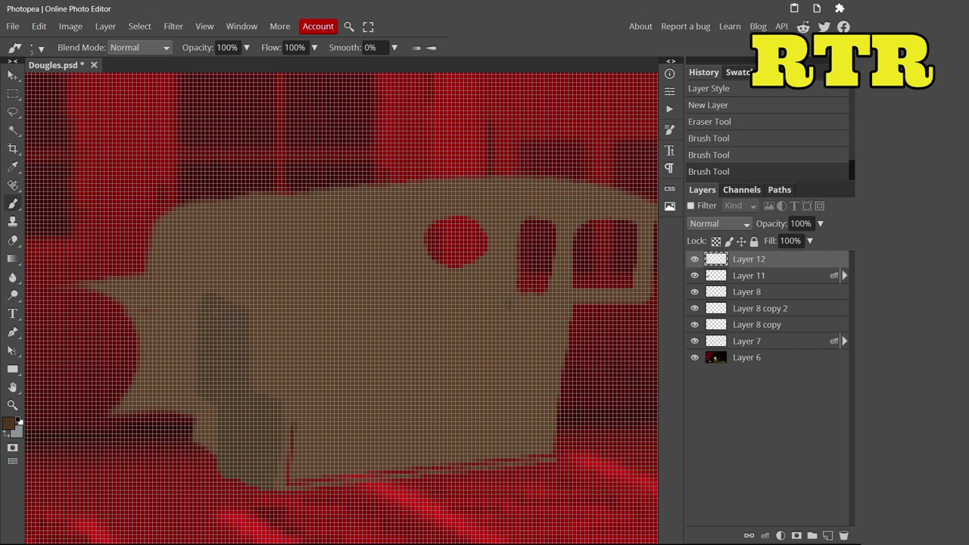
{"action": "double_click", "coordinate": [796, 275]}
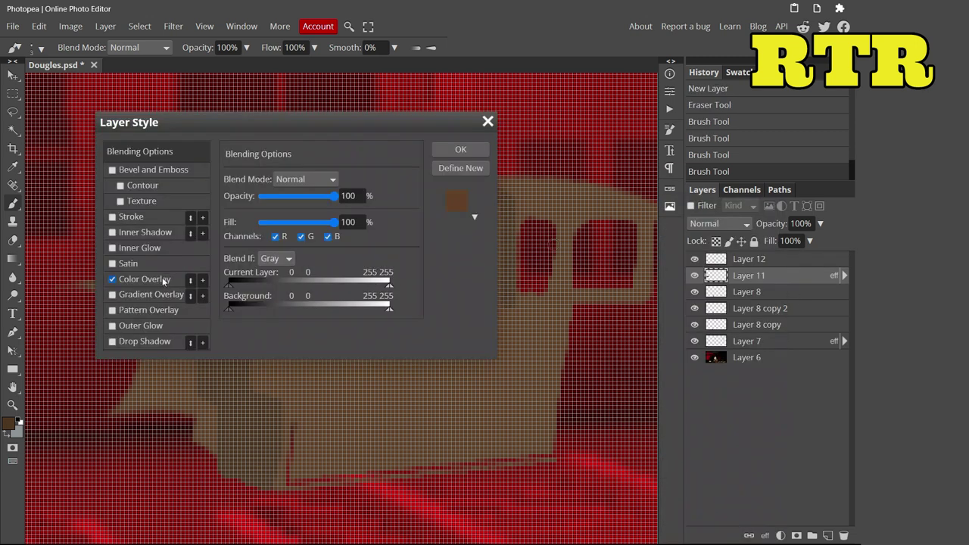
{"action": "left_click", "coordinate": [132, 280]}
{"action": "key", "text": "Return"}
Step: Paint the cab side brown around the round window, undoing stray eraser and brush strokes
{"action": "key", "text": "e"}
{"action": "mouse_move", "coordinate": [363, 265]}
{"action": "left_mouse_down"}
{"action": "mouse_move", "coordinate": [398, 284]}
{"action": "mouse_move", "coordinate": [387, 277]}
{"action": "left_mouse_up"}
{"action": "key", "text": "ctrl+z"}
{"action": "key", "text": "ctrl+z"}
{"action": "key", "text": "b"}
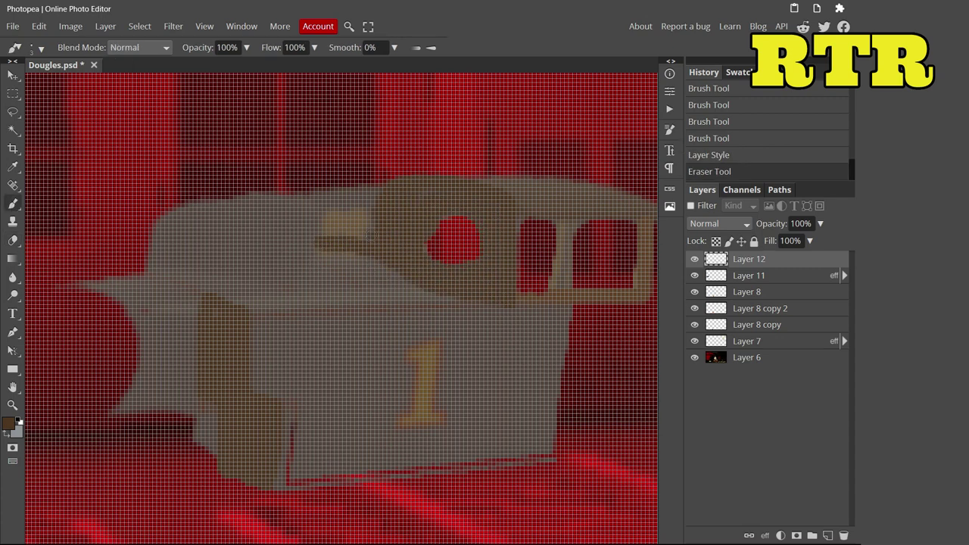
{"action": "mouse_move", "coordinate": [76, 409]}
{"action": "left_mouse_down"}
{"action": "mouse_move", "coordinate": [114, 397]}
{"action": "mouse_move", "coordinate": [113, 356]}
{"action": "left_mouse_up"}
{"action": "key", "text": "ctrl+z"}
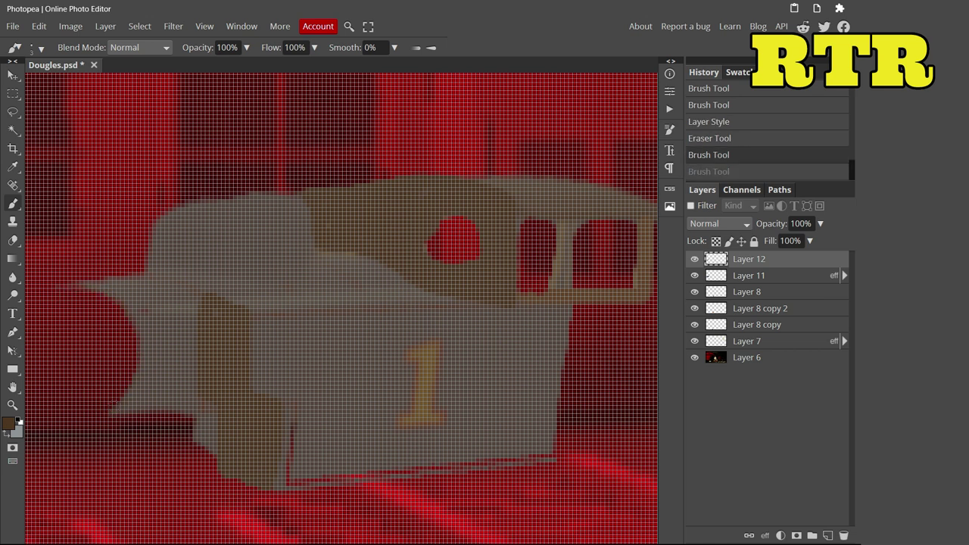
Step: Paint a brown ring at the boiler front, and fill its inside dark brown on a new layer beneath Layer 12
{"action": "key", "text": "ctrl+shift+n"}
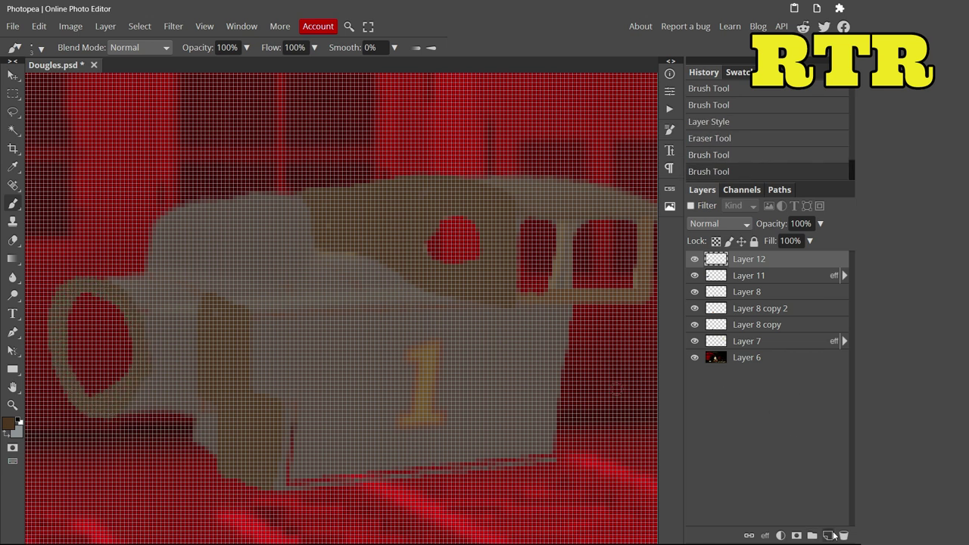
{"action": "key", "text": "ctrl+bracketleft"}
{"action": "left_click", "coordinate": [90, 392], "text": "alt"}
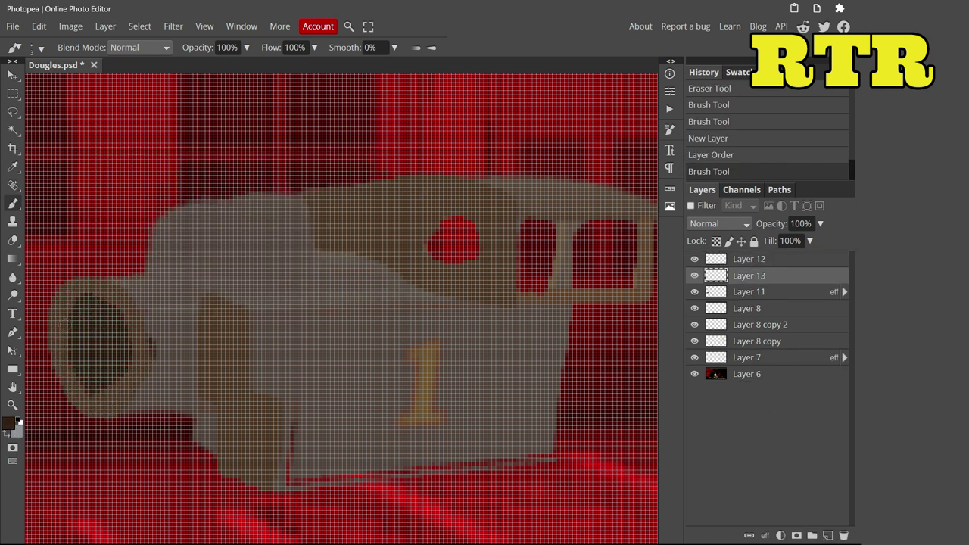
Step: Paint a brown band along the tank's upper edge on Layer 12, undoing the stroke made on Layer 13
{"action": "left_click", "coordinate": [9, 422]}
{"action": "left_click", "coordinate": [191, 260]}
{"action": "key", "text": "Return"}
{"action": "left_click_drag", "start_coordinate": [252, 308], "coordinate": [318, 307]}
{"action": "key", "text": "ctrl+z"}
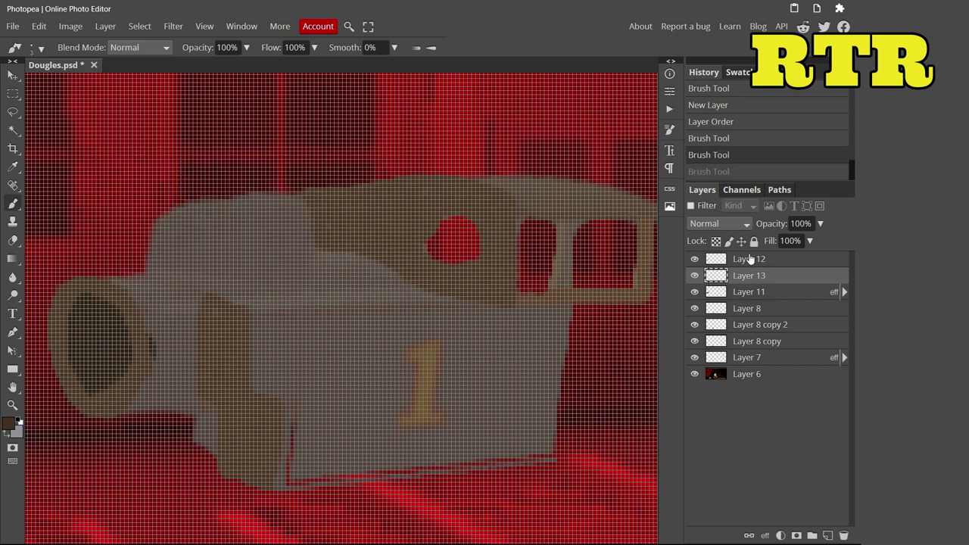
{"action": "key", "text": "alt+bracketright"}
{"action": "left_click_drag", "start_coordinate": [247, 309], "coordinate": [355, 308]}
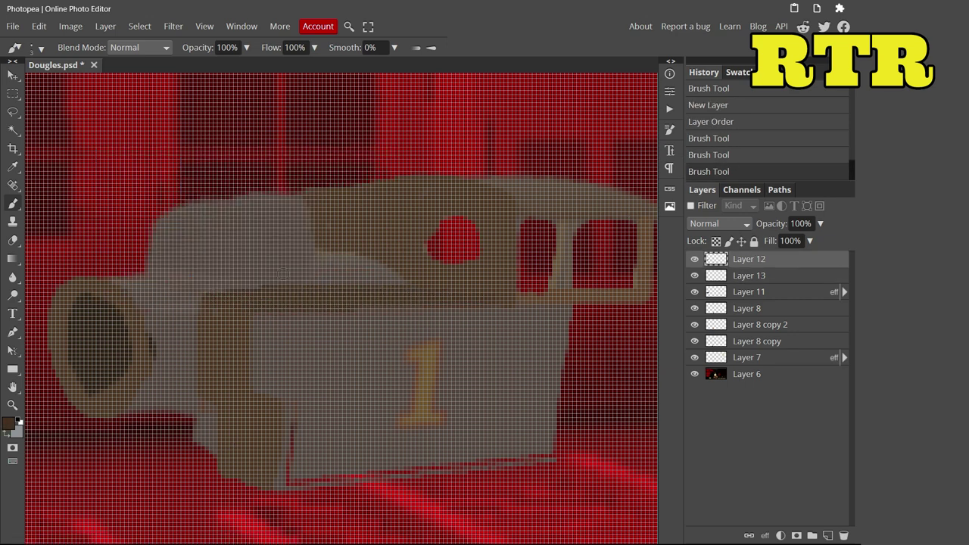
Step: Paint a brown dome on top of the boiler and erase the surrounding grey shape from Layer 11
{"action": "left_click", "coordinate": [13, 241]}
{"action": "left_click", "coordinate": [180, 265]}
{"action": "key", "text": "alt+bracketleft"}
{"action": "key", "text": "alt+bracketleft"}
{"action": "left_click_drag", "start_coordinate": [200, 204], "coordinate": [199, 288]}
{"action": "key", "text": "ctrl+z"}
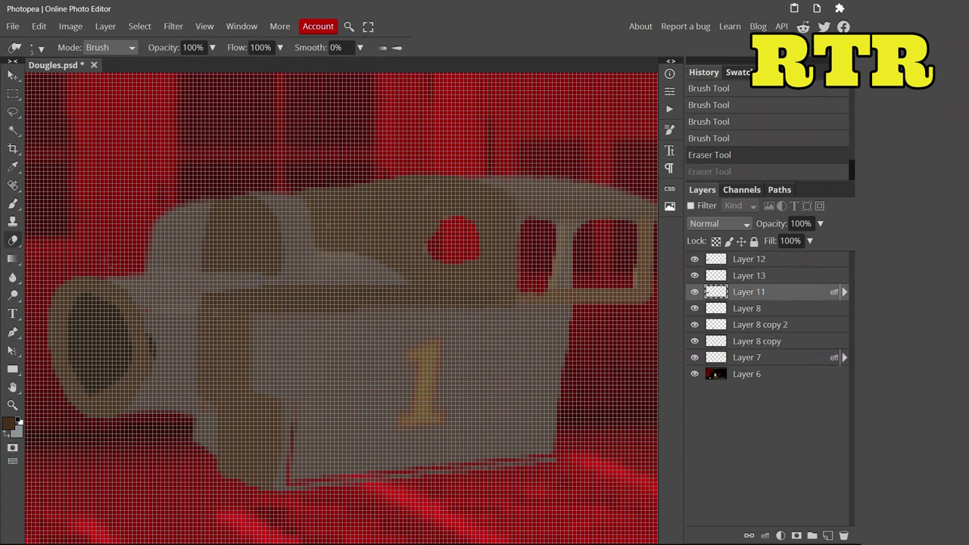
{"action": "mouse_move", "coordinate": [178, 203]}
{"action": "left_mouse_down"}
{"action": "mouse_move", "coordinate": [318, 258]}
{"action": "mouse_move", "coordinate": [190, 205]}
{"action": "left_mouse_up"}
{"action": "left_click", "coordinate": [463, 207], "text": "ctrl"}
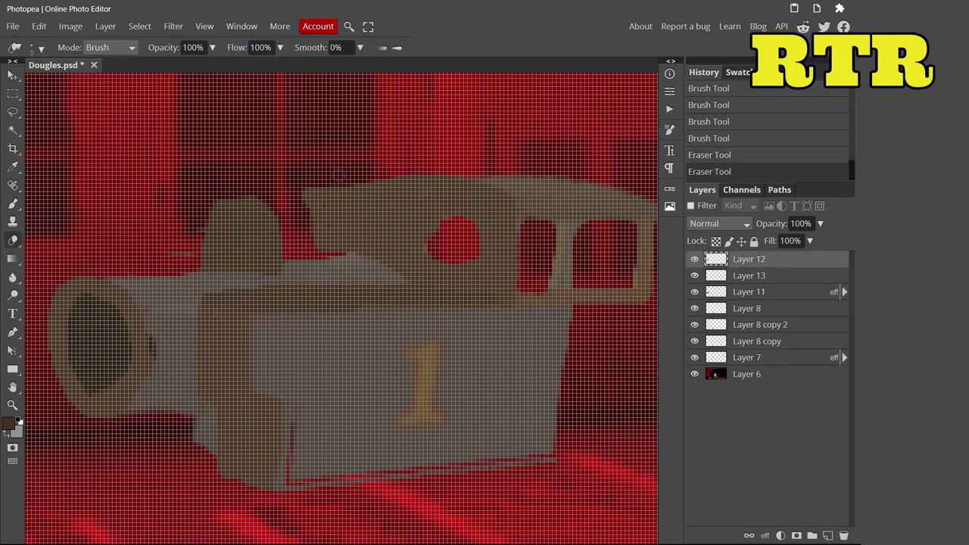
Step: Repaint the front edge of the brown cab on Layer 12 and erase a small front window in it
{"action": "left_click", "coordinate": [13, 203]}
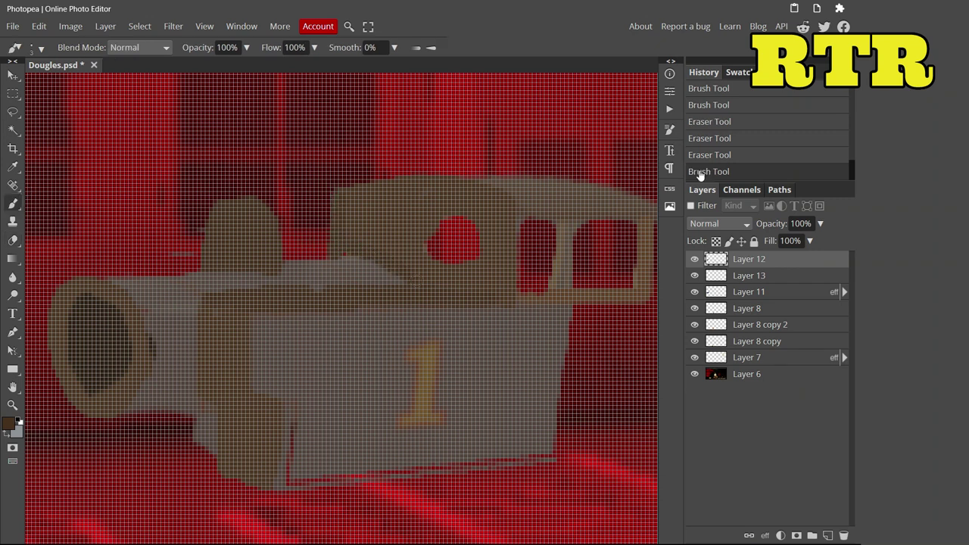
{"action": "left_click", "coordinate": [710, 156]}
{"action": "key", "text": "ctrl+shift+z"}
{"action": "key", "text": "e"}
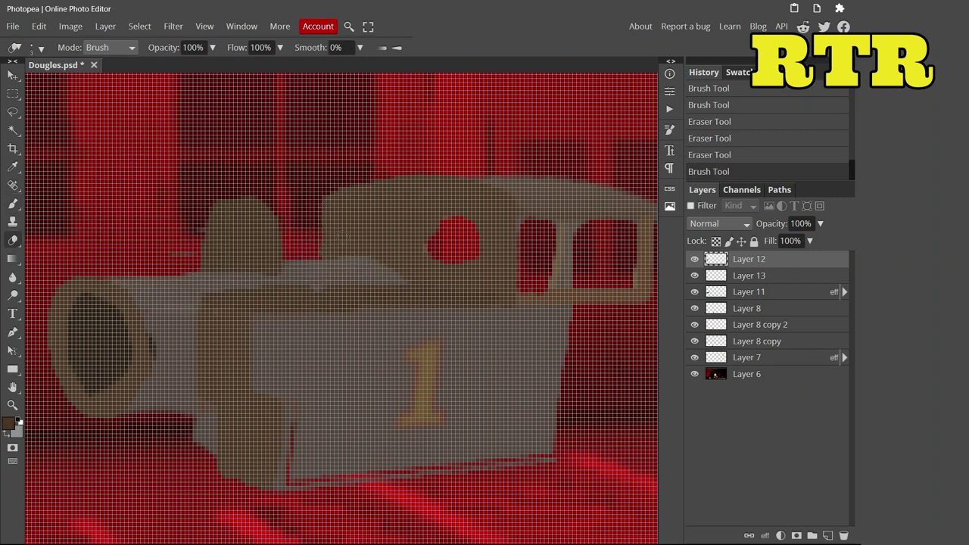
Step: Raise the opacity of Layer 11's brown Color Overlay so it covers the number on the engine side
{"action": "right_click", "coordinate": [728, 291]}
{"action": "left_click", "coordinate": [681, 201]}
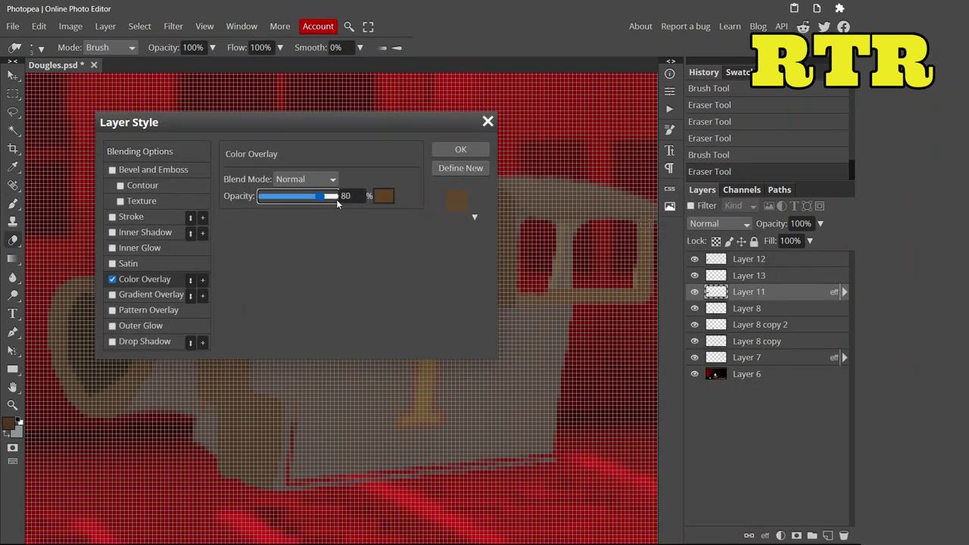
{"action": "left_click", "coordinate": [461, 147]}
Step: Set the foreground colour to grey 555351 and add the text "Reginald" on the engine's side
{"action": "scroll", "coordinate": [618, 322], "scroll_direction": "down", "scroll_amount": 2}
{"action": "left_click", "coordinate": [9, 422]}
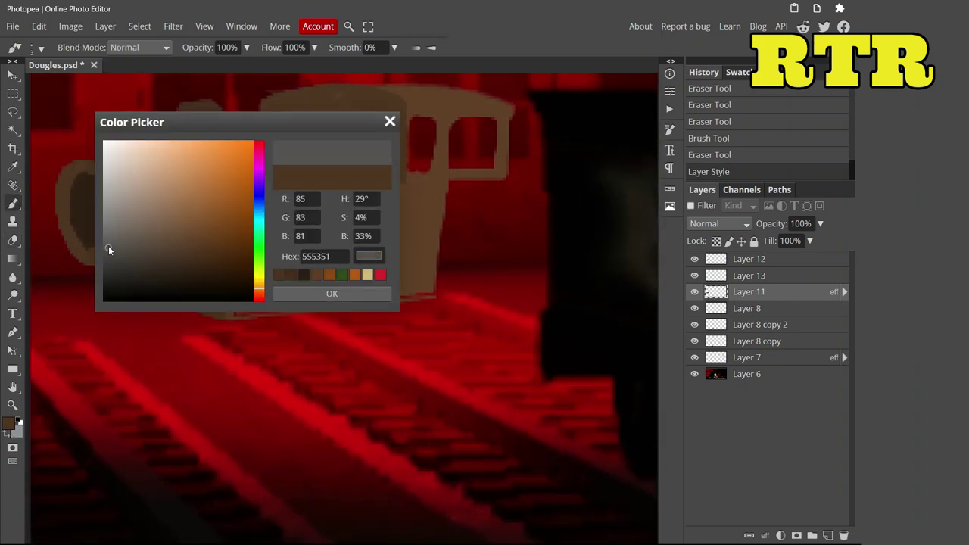
{"action": "left_click", "coordinate": [331, 294]}
{"action": "scroll", "coordinate": [303, 250], "scroll_direction": "up", "scroll_amount": 5}
{"action": "left_click", "coordinate": [30, 47]}
{"action": "key", "text": "t"}
{"action": "left_click", "coordinate": [234, 312]}
{"action": "type", "text": "Reginald"}
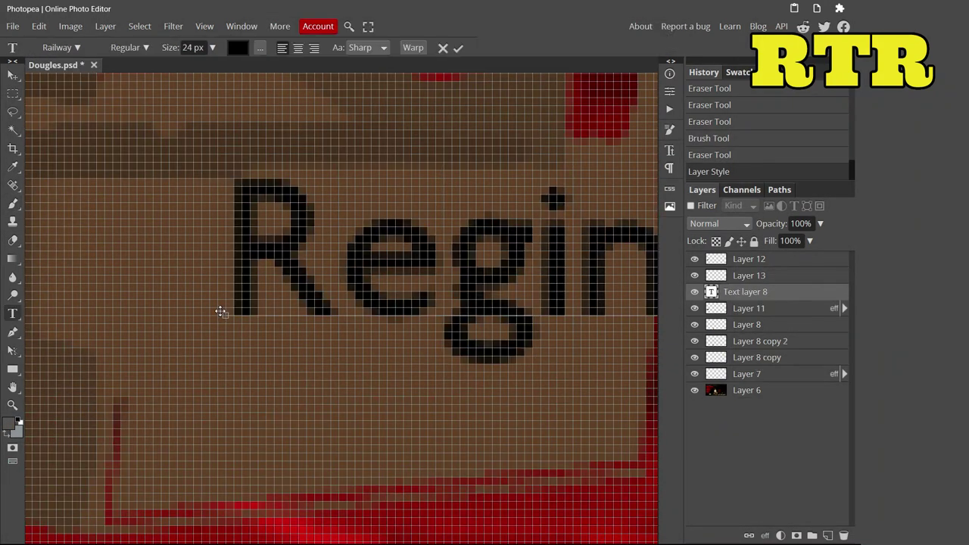
{"action": "scroll", "coordinate": [303, 303], "scroll_direction": "down", "scroll_amount": 3}
{"action": "left_click", "coordinate": [458, 47]}
Step: Scale down and slightly rotate the Reginald text to fit the side of the engine
{"action": "left_click", "coordinate": [39, 26]}
{"action": "left_click", "coordinate": [68, 314]}
{"action": "left_click_drag", "start_coordinate": [465, 368], "coordinate": [245, 400]}
Step: Apply a pale grey Color Overlay, a89d95, to the Reginald text layer
{"action": "double_click", "coordinate": [791, 294]}
{"action": "left_click", "coordinate": [150, 282]}
{"action": "left_click", "coordinate": [150, 279]}
{"action": "left_click", "coordinate": [355, 180]}
{"action": "left_click", "coordinate": [443, 270]}
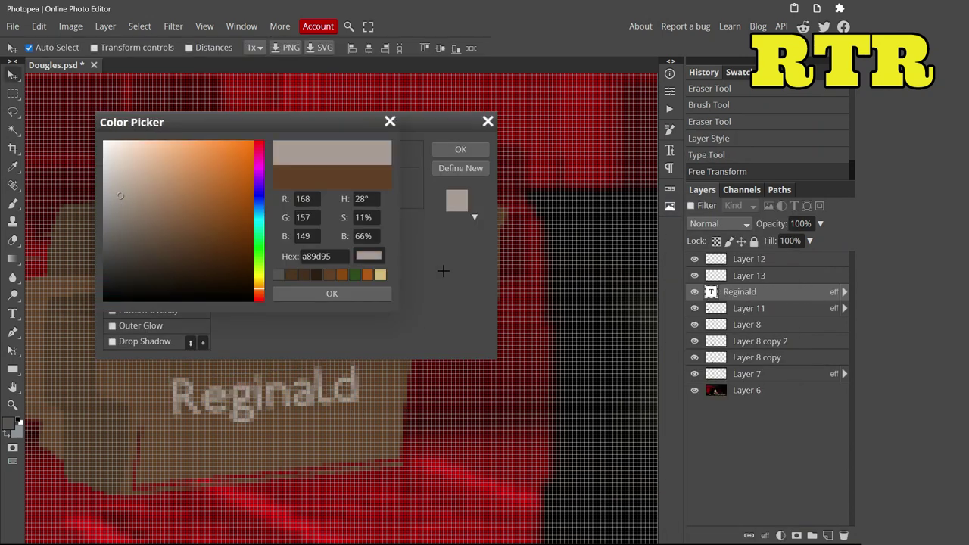
{"action": "left_click", "coordinate": [334, 294]}
{"action": "left_click", "coordinate": [461, 149]}
Step: Rasterize the Reginald text and erase small bits of its letters to make them look worn
{"action": "key", "text": "e"}
{"action": "left_click", "coordinate": [193, 408]}
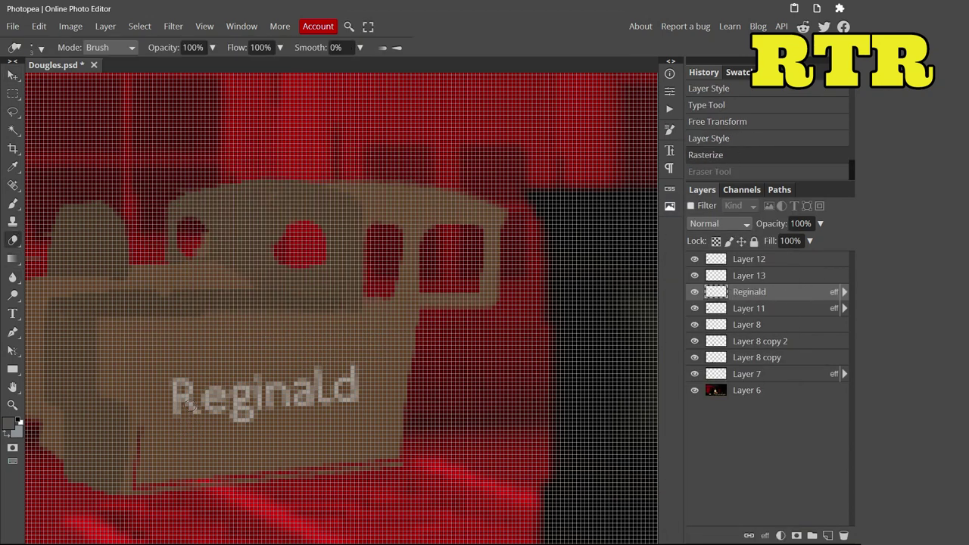
{"action": "left_click", "coordinate": [350, 393]}
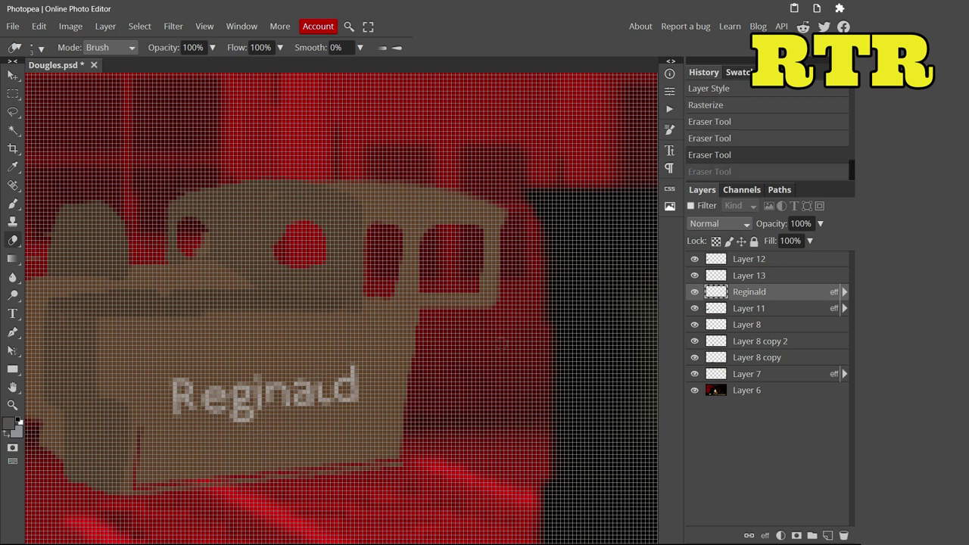
{"action": "left_click", "coordinate": [356, 386]}
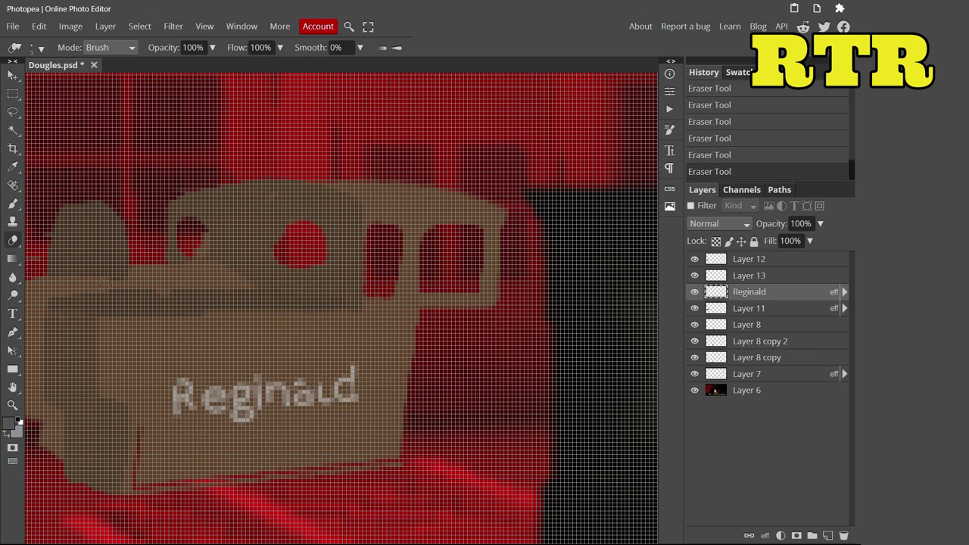
Step: Merge the engine layers from Layer 11 up to Layer 12, including the Reginald lettering, into one layer
{"action": "key", "text": "v"}
{"action": "left_click", "coordinate": [749, 308]}
{"action": "left_click", "coordinate": [749, 259], "text": "shift"}
{"action": "right_click", "coordinate": [749, 259]}
{"action": "left_click", "coordinate": [686, 490]}
Step: Apply a dark red Color Overlay at about 60% opacity to the merged engine layer
{"action": "right_click", "coordinate": [749, 259]}
{"action": "left_click", "coordinate": [671, 205]}
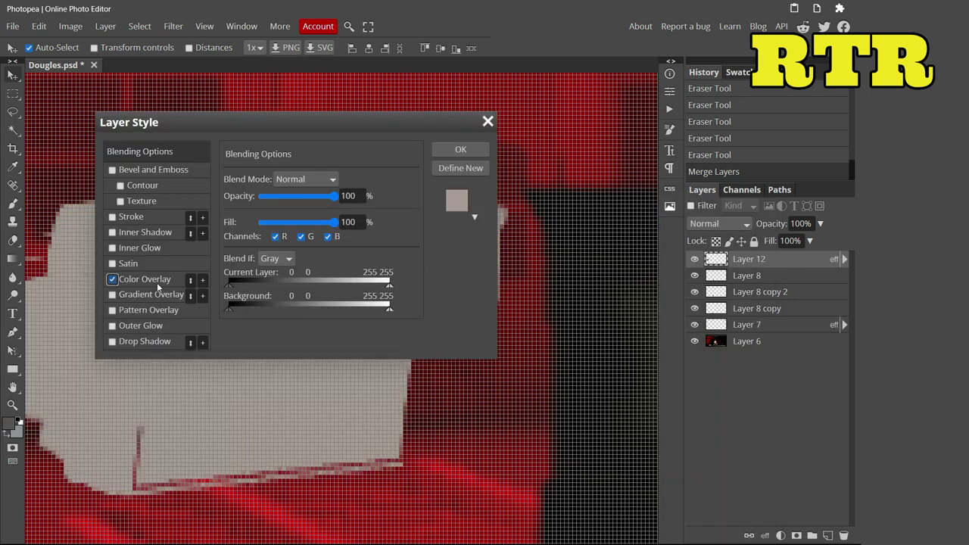
{"action": "left_click", "coordinate": [144, 278]}
{"action": "left_click", "coordinate": [384, 196]}
{"action": "left_click", "coordinate": [459, 147]}
{"action": "left_click_drag", "start_coordinate": [273, 196], "coordinate": [303, 199]}
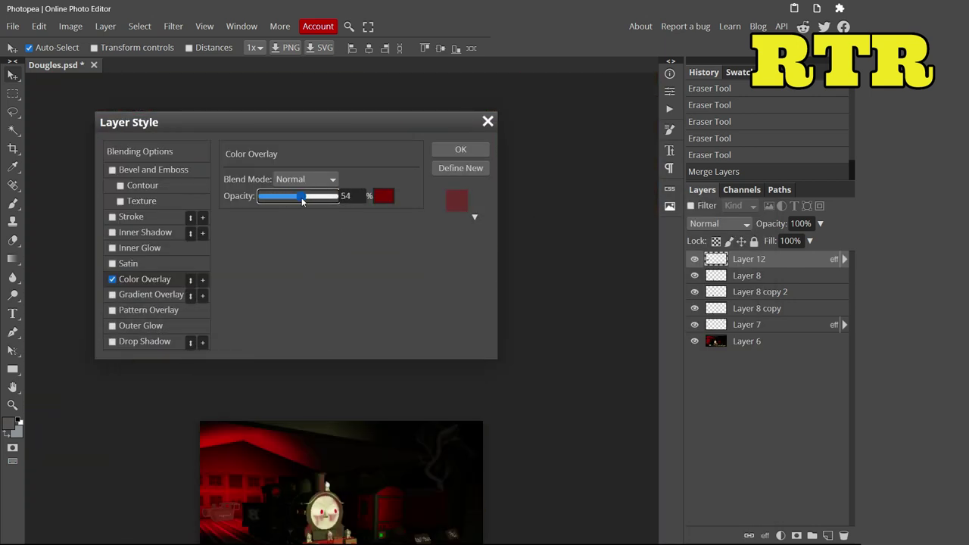
{"action": "left_click", "coordinate": [461, 149]}
Step: Enlarge the Reginald engine and place it on the tracks in front of the red building
{"action": "key", "text": "ctrl+t"}
{"action": "scroll", "coordinate": [230, 448], "scroll_direction": "down", "scroll_amount": 3}
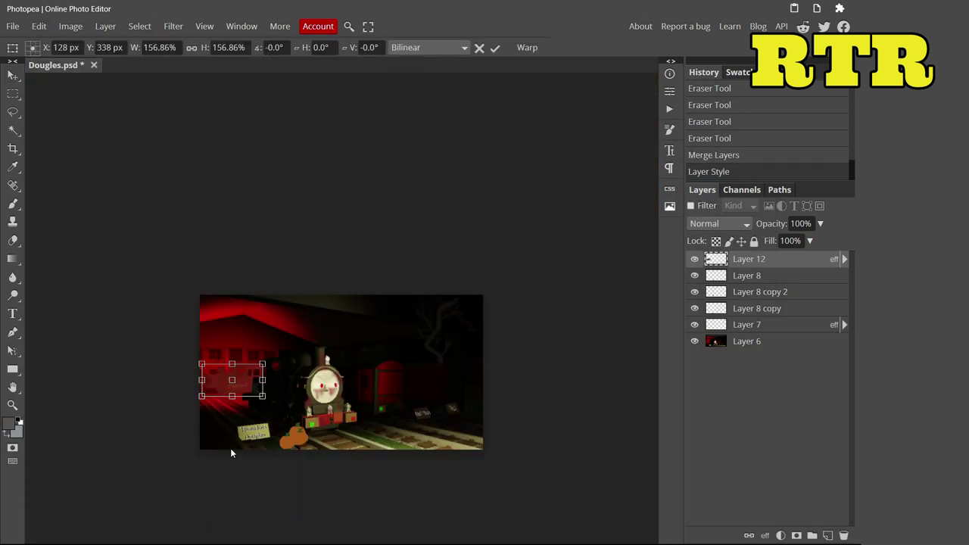
{"action": "scroll", "coordinate": [71, 328], "scroll_direction": "up", "scroll_amount": 5}
{"action": "key", "text": "Return"}
Step: Erase the rear part of the Reginald engine that overlaps the black tender
{"action": "key", "text": "e"}
{"action": "left_click_drag", "start_coordinate": [388, 315], "coordinate": [352, 290]}
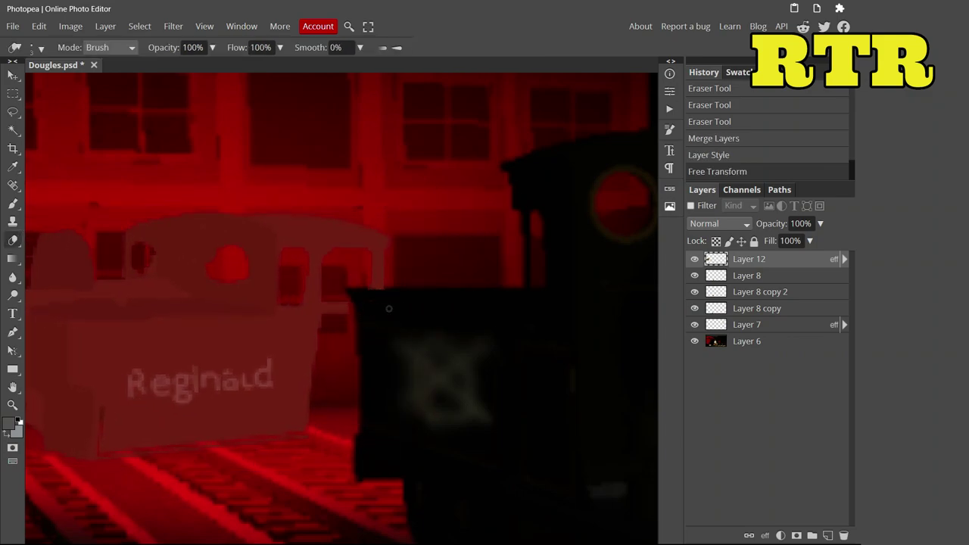
{"action": "left_click", "coordinate": [389, 308]}
Step: Shrink the Reginald engine, shift it so its front fits inside the picture, and touch up its edges with the eraser
{"action": "scroll", "coordinate": [388, 308], "scroll_direction": "down", "scroll_amount": 4}
{"action": "key", "text": "v"}
{"action": "key", "text": "ctrl+t"}
{"action": "scroll", "coordinate": [44, 350], "scroll_direction": "up", "scroll_amount": 3}
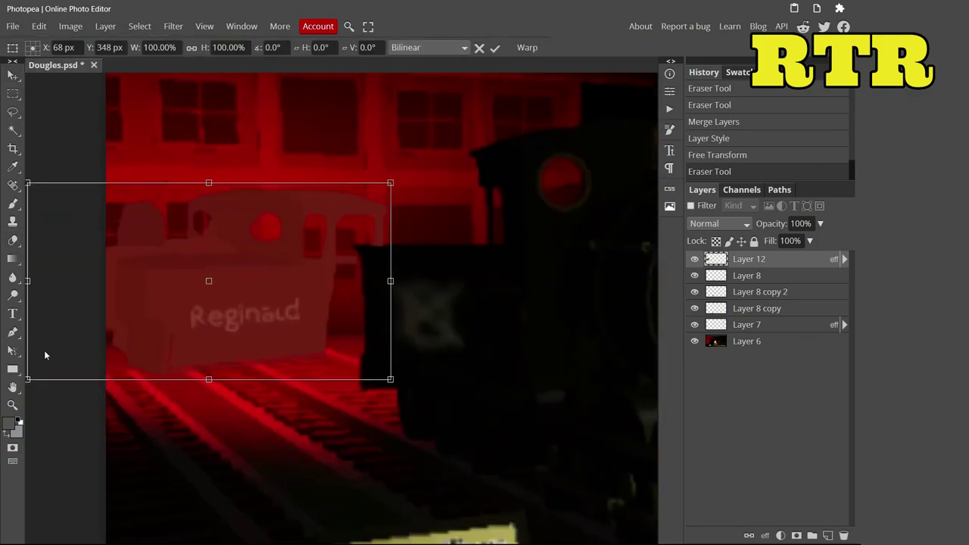
{"action": "left_click_drag", "start_coordinate": [28, 379], "coordinate": [102, 340]}
{"action": "mouse_move", "coordinate": [196, 324]}
{"action": "left_mouse_down"}
{"action": "mouse_move", "coordinate": [212, 334]}
{"action": "mouse_move", "coordinate": [213, 367]}
{"action": "mouse_move", "coordinate": [208, 353]}
{"action": "left_mouse_up"}
{"action": "key", "text": "Return"}
{"action": "key", "text": "e"}
{"action": "scroll", "coordinate": [444, 294], "scroll_direction": "up", "scroll_amount": 5}
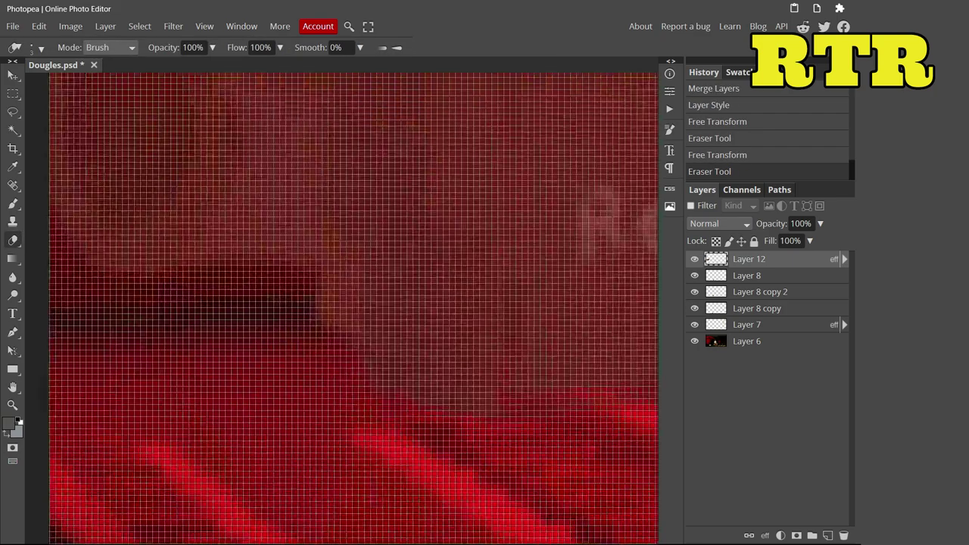
Step: Paint a dark red shape beneath the boiler at the engine's lower front corner
{"action": "key", "text": "b"}
{"action": "left_click", "coordinate": [9, 423]}
{"action": "scroll", "coordinate": [491, 318], "scroll_direction": "down", "scroll_amount": 4}
{"action": "left_click", "coordinate": [331, 295]}
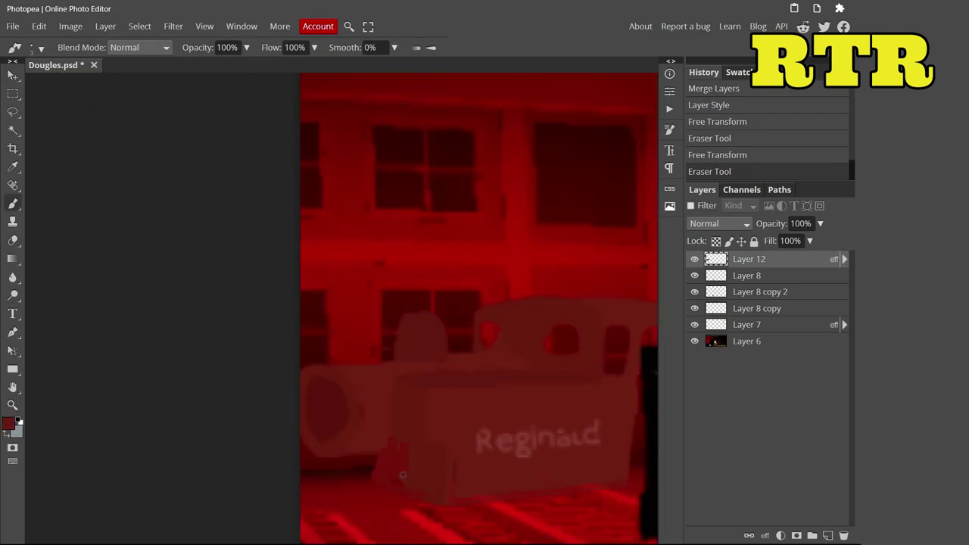
{"action": "scroll", "coordinate": [340, 309], "scroll_direction": "down", "scroll_amount": 2}
{"action": "scroll", "coordinate": [341, 309], "scroll_direction": "up", "scroll_amount": 2}
Step: Try to merge the engine's Layer 12 down into Layer 8, and undo the merge
{"action": "key", "text": "v"}
{"action": "right_click", "coordinate": [624, 485]}
{"action": "left_click", "coordinate": [663, 485]}
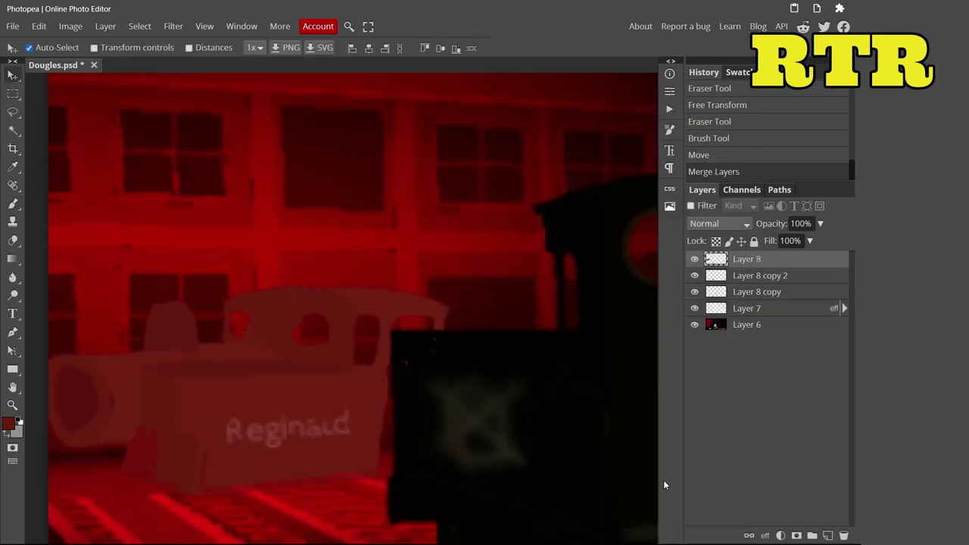
{"action": "key", "text": "ctrl+z"}
Step: Add a new layer above the engine layer and merge the two together
{"action": "right_click", "coordinate": [663, 484]}
{"action": "right_click", "coordinate": [707, 334]}
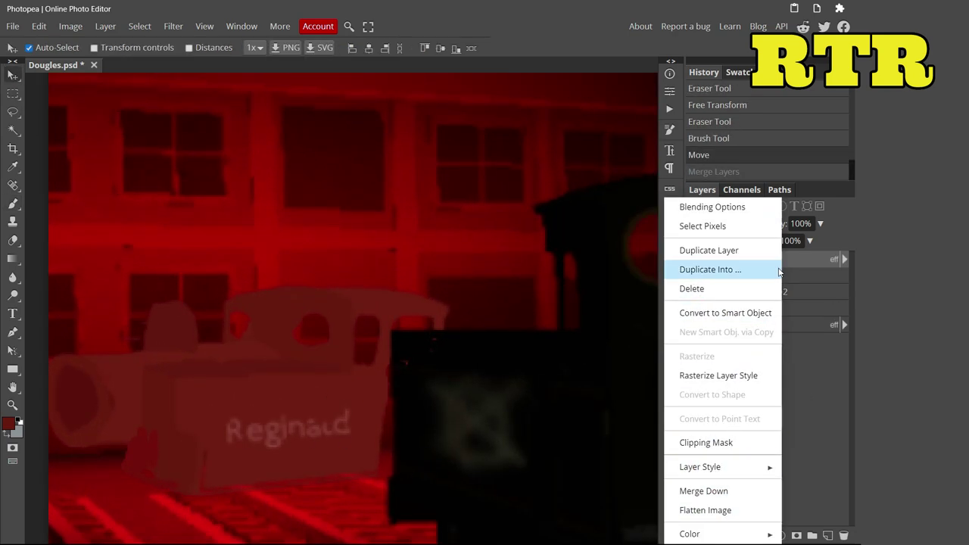
{"action": "left_click", "coordinate": [828, 535]}
{"action": "right_click", "coordinate": [780, 259]}
{"action": "left_click", "coordinate": [732, 491]}
Step: Apply a black Color Overlay at 12% opacity to the merged engine layer
{"action": "right_click", "coordinate": [761, 259]}
{"action": "left_click", "coordinate": [683, 206]}
{"action": "left_click", "coordinate": [144, 279]}
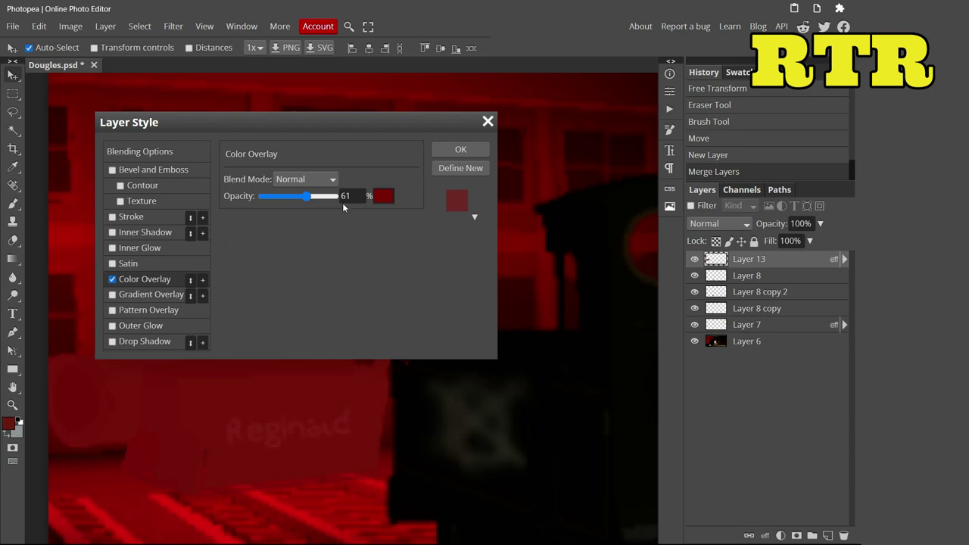
{"action": "left_click", "coordinate": [383, 196]}
{"action": "left_click", "coordinate": [114, 276]}
{"action": "left_click_drag", "start_coordinate": [337, 196], "coordinate": [263, 196]}
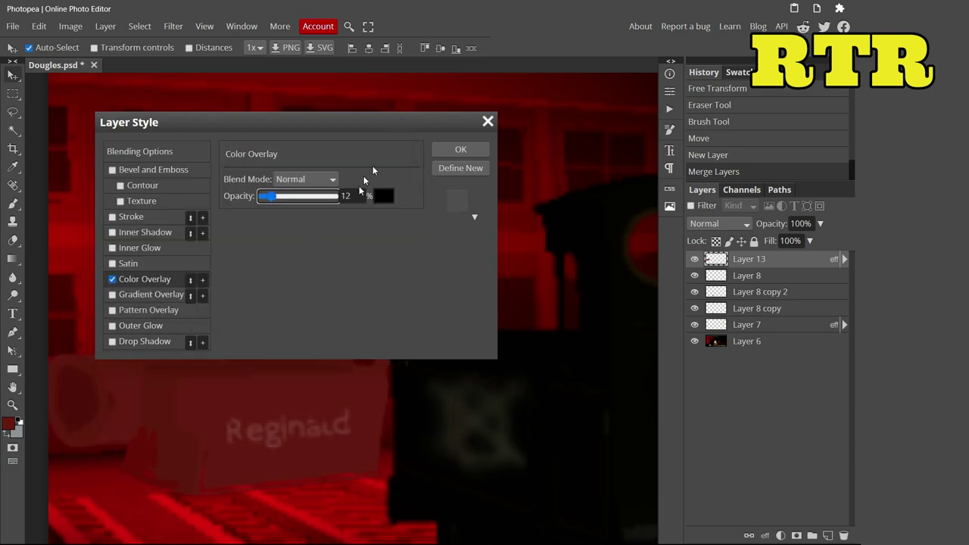
{"action": "key", "text": "Return"}
Step: Export the finished scene as a 1121 by 614 px PNG at 100% quality
{"action": "scroll", "coordinate": [409, 260], "scroll_direction": "down", "scroll_amount": 5}
{"action": "scroll", "coordinate": [255, 103], "scroll_direction": "up", "scroll_amount": 2}
{"action": "left_click", "coordinate": [13, 25]}
{"action": "left_click", "coordinate": [56, 184]}
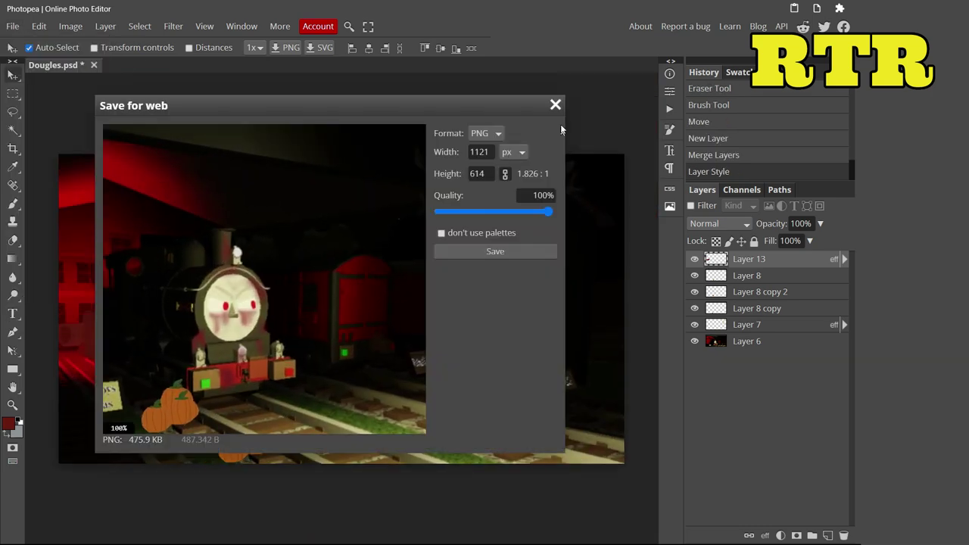
{"action": "left_click", "coordinate": [493, 251]}
Step: Apply the black 12% Color Overlay to the pumpkin on Layer 8 copy
{"action": "left_click", "coordinate": [746, 275]}
{"action": "left_click", "coordinate": [756, 308], "text": "shift"}
{"action": "right_click", "coordinate": [757, 308]}
{"action": "left_click", "coordinate": [704, 209]}
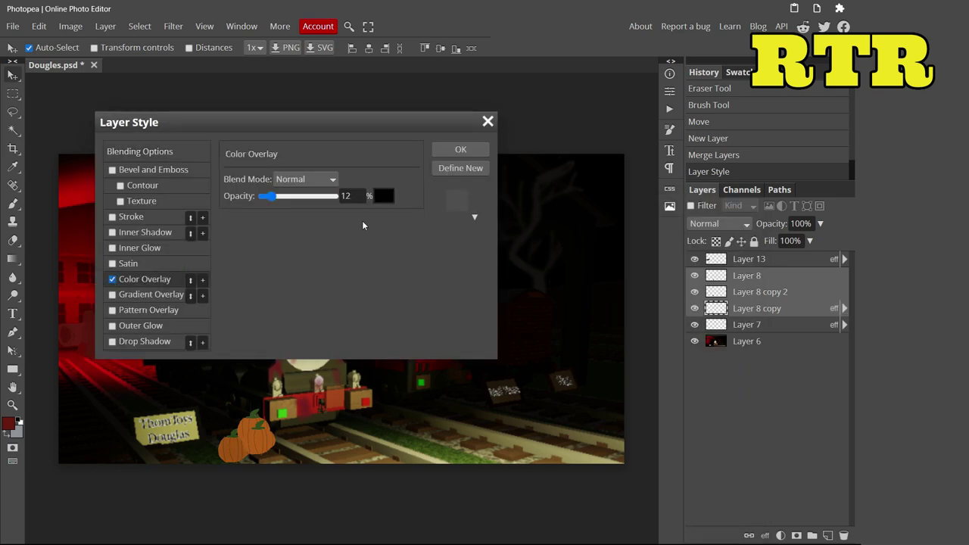
{"action": "key", "text": "Return"}
Step: Darken the pumpkin on Layer 8 copy 2 with the same black 12% Color Overlay
{"action": "left_click", "coordinate": [757, 291]}
{"action": "right_click", "coordinate": [757, 292]}
{"action": "left_click", "coordinate": [703, 209]}
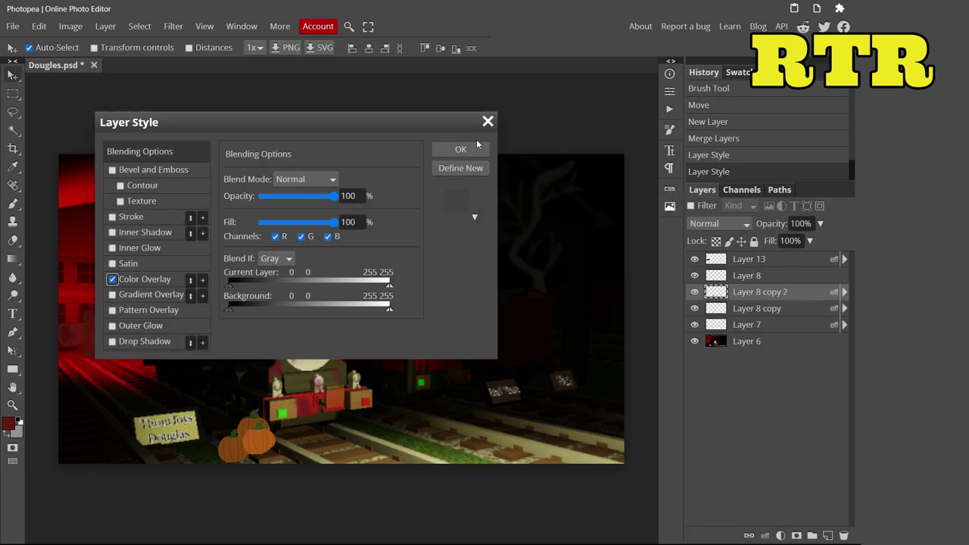
{"action": "left_click", "coordinate": [477, 144]}
Step: Apply the black 12% Color Overlay to Layer 8 and move its pumpkin beside the other two
{"action": "left_click", "coordinate": [747, 275]}
{"action": "right_click", "coordinate": [746, 275]}
{"action": "left_click", "coordinate": [663, 205]}
{"action": "key", "text": "Return"}
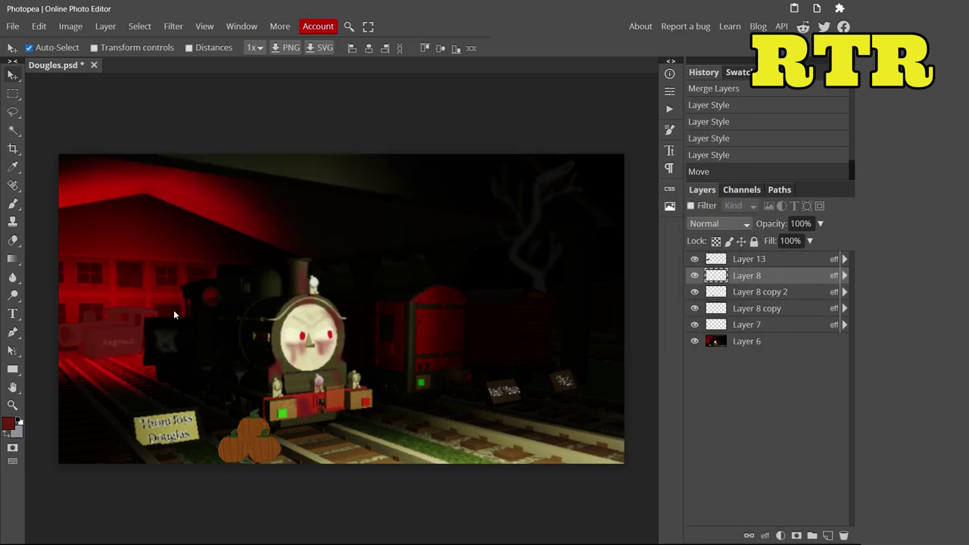
{"action": "left_click", "coordinate": [173, 314]}
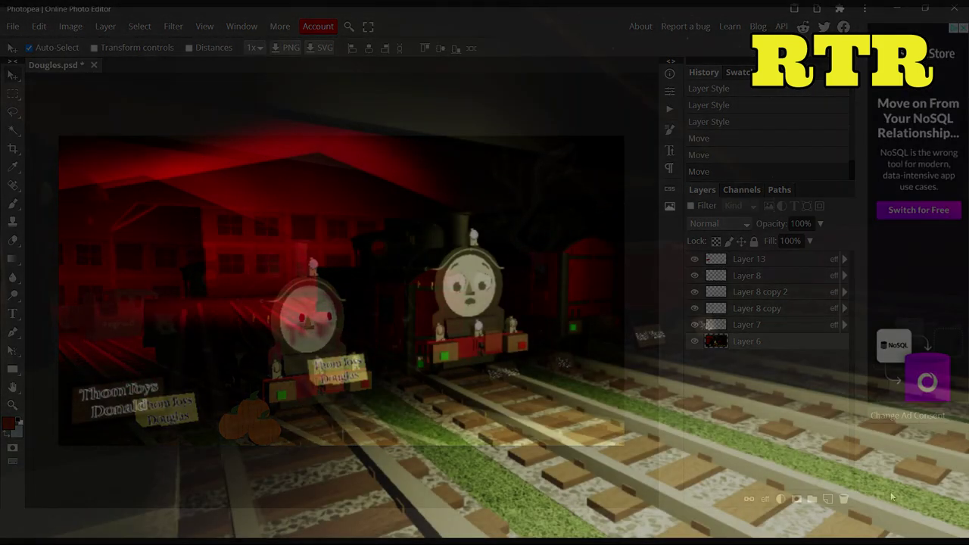